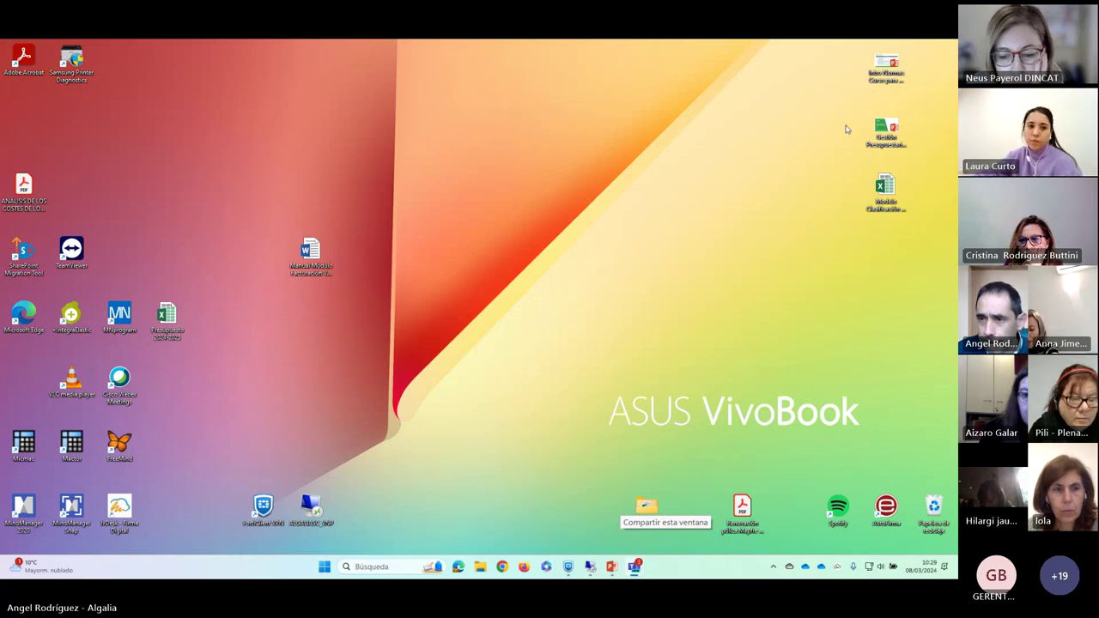
# Open the Modelo Clasificación G-I y Criterios de Imputación workbook, view the CLASIFICACIÓN DE GASTOS sheet, and return to CUENTAS CONTABLES
pyautogui.click(889, 189)
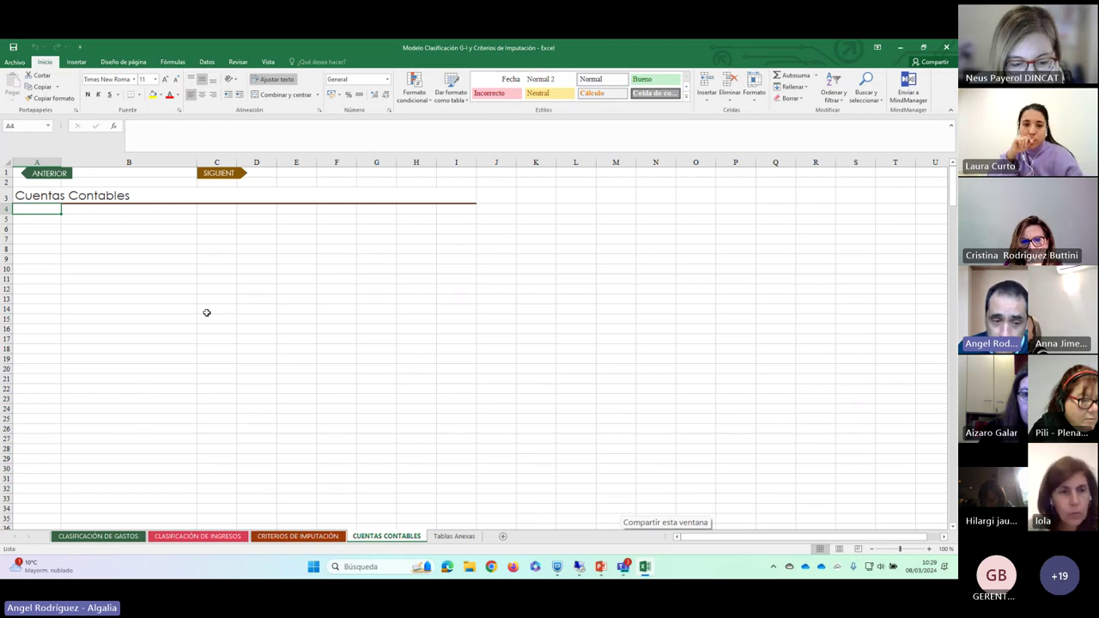
pyautogui.click(87, 537)
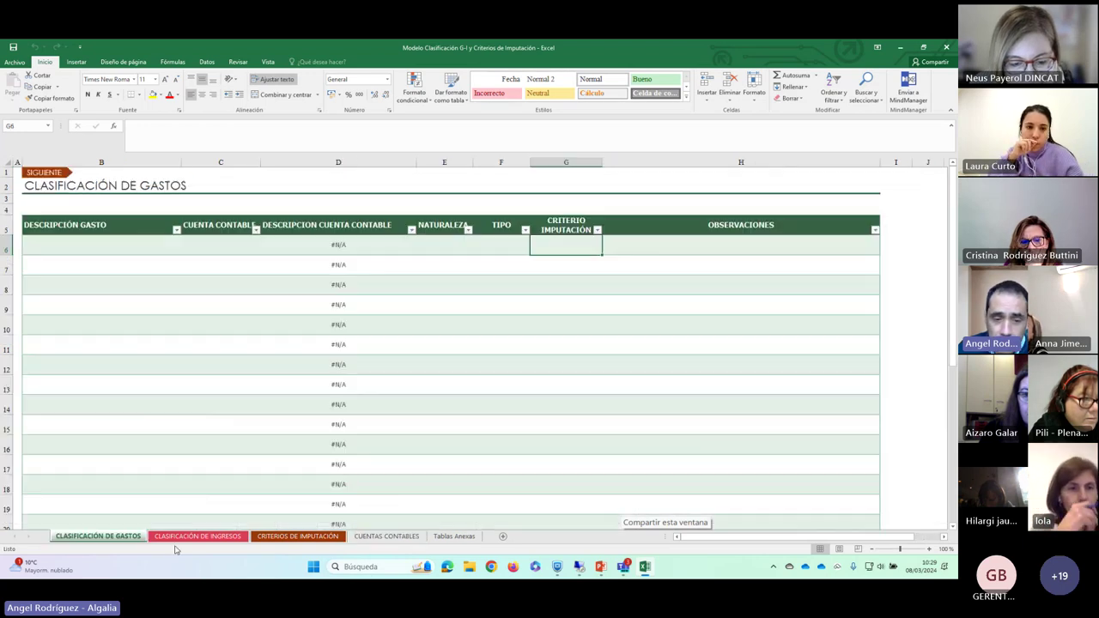
pyautogui.click(378, 537)
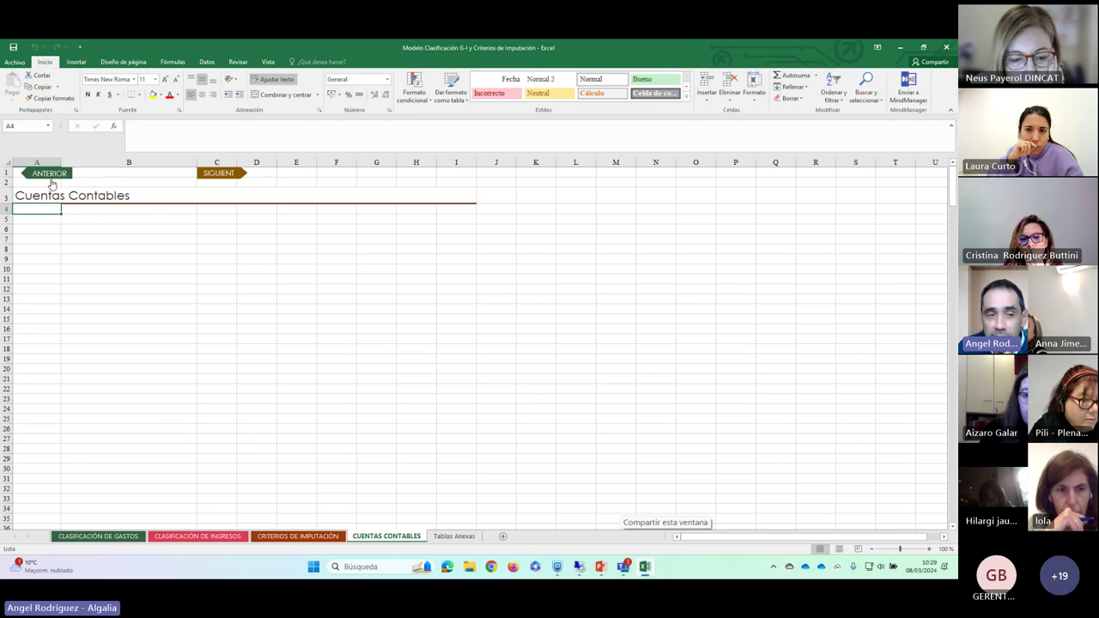
pyautogui.moveTo(27, 209); pyautogui.dragTo(55, 206)
pyautogui.click(106, 211)
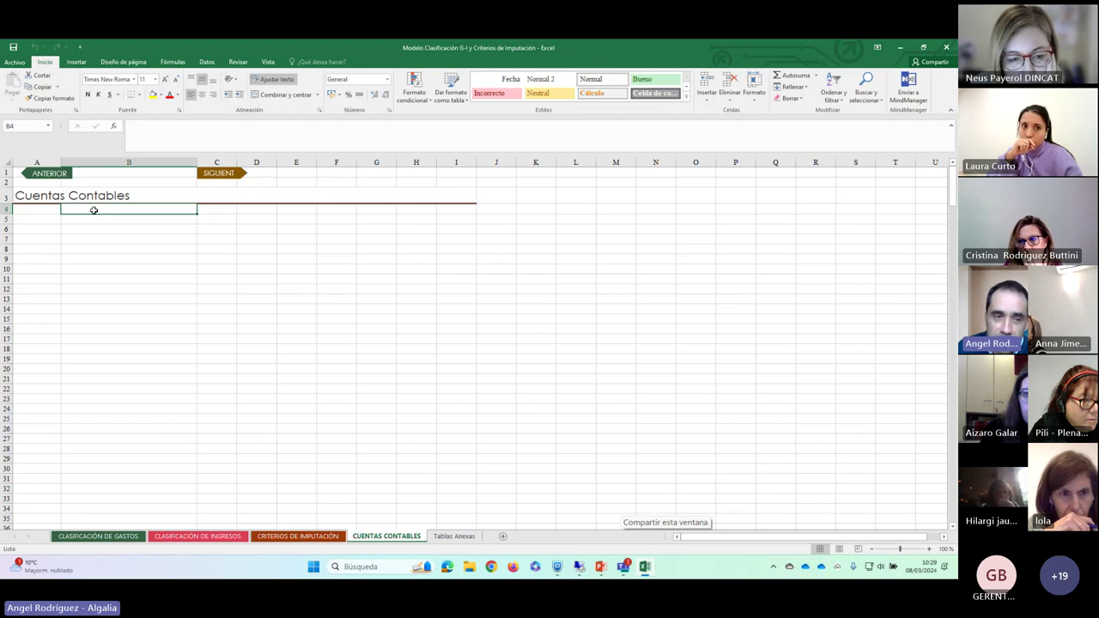
pyautogui.click(39, 207)
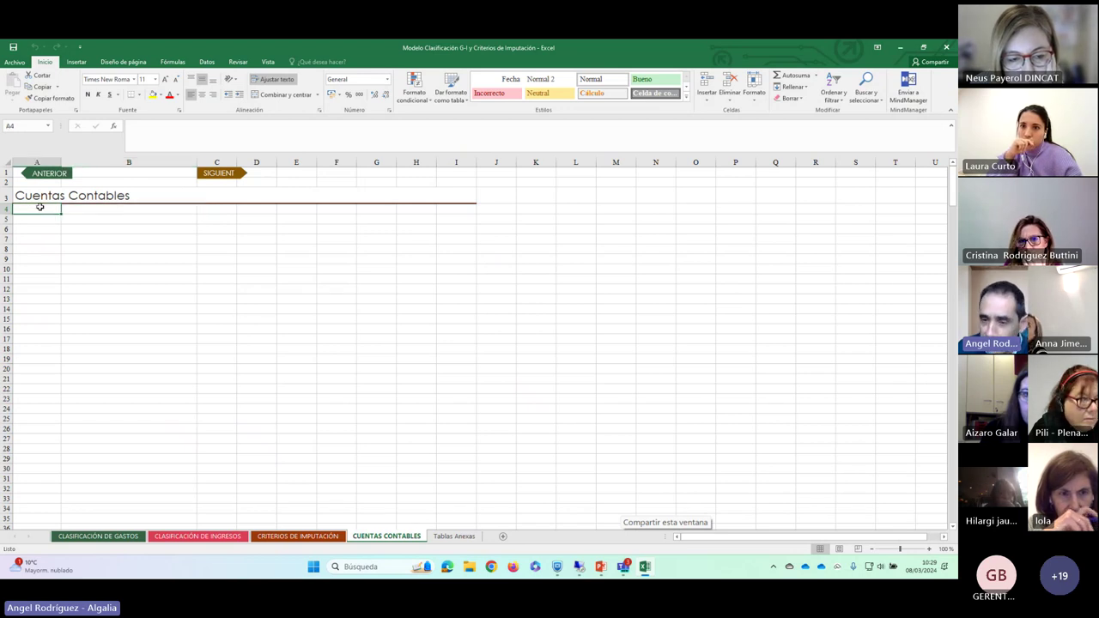
pyautogui.moveTo(39, 207)
pyautogui.mouseDown()
pyautogui.moveTo(66, 206)
pyautogui.moveTo(100, 255)
pyautogui.moveTo(86, 481)
pyautogui.mouseUp()
pyautogui.click(46, 230)
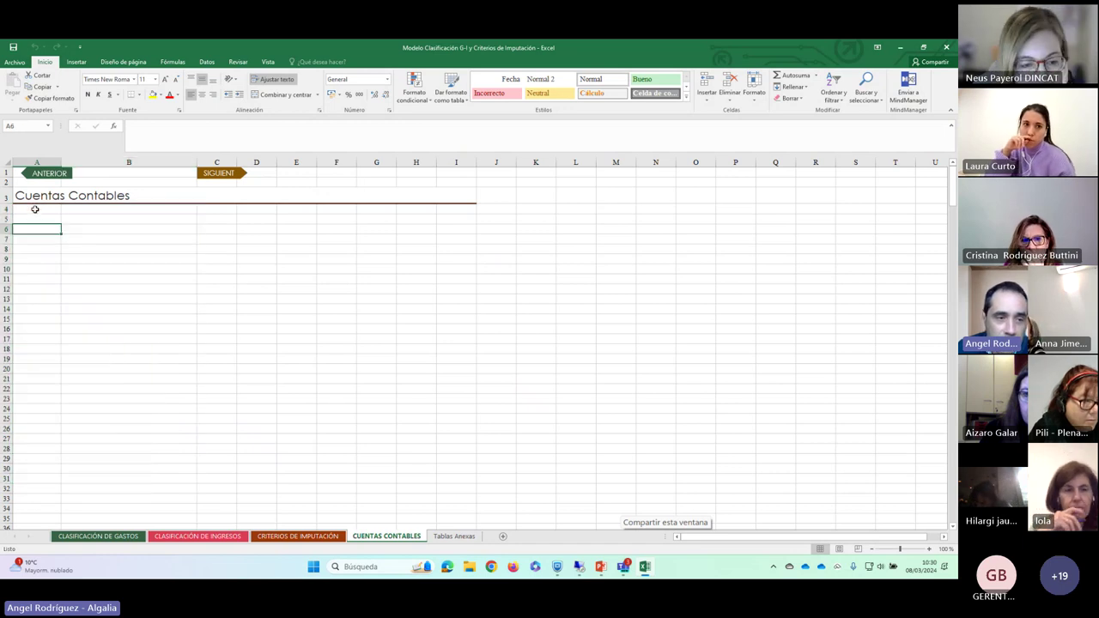
# Enter ledger account 6400000 in A4 with the description "Sueldos y Salario" in B4
pyautogui.click(36, 210)
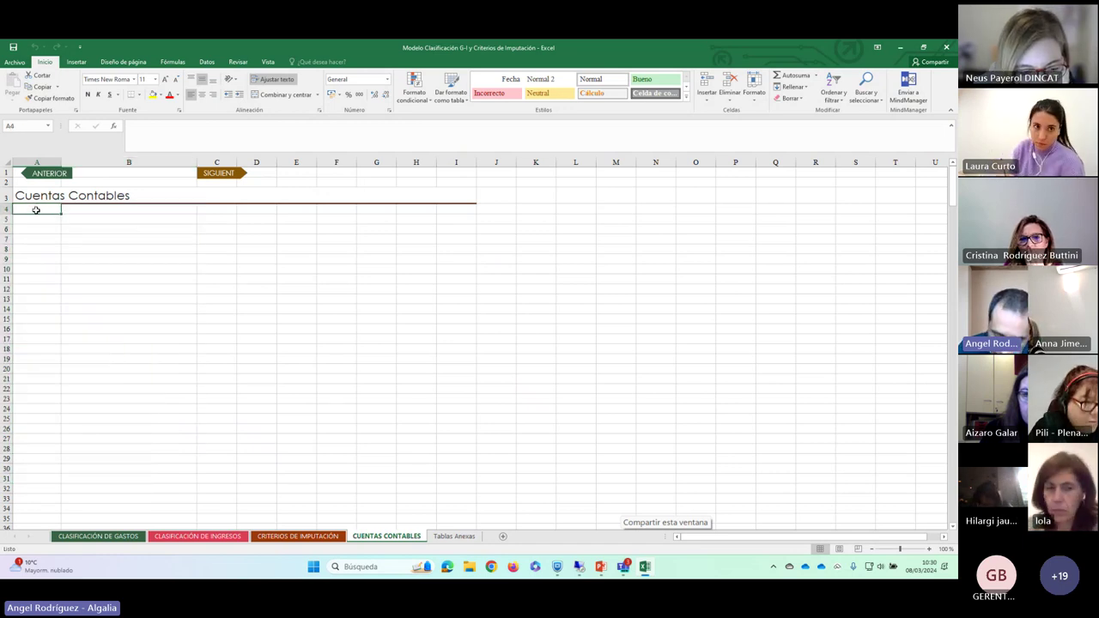
pyautogui.write('6400000')
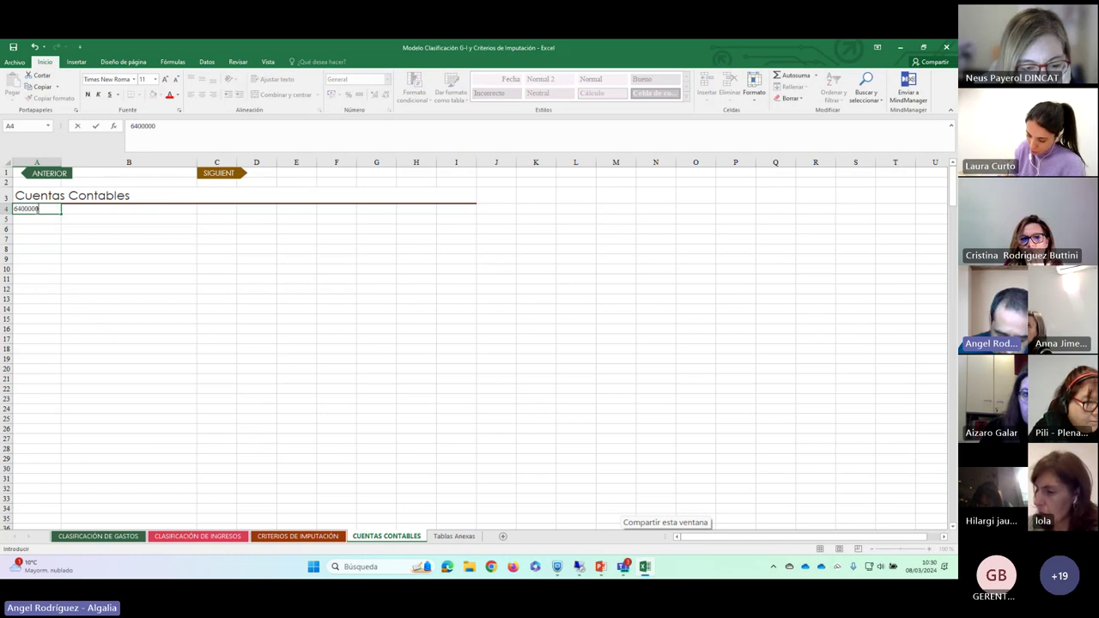
pyautogui.press('Tab')
pyautogui.write('Su')
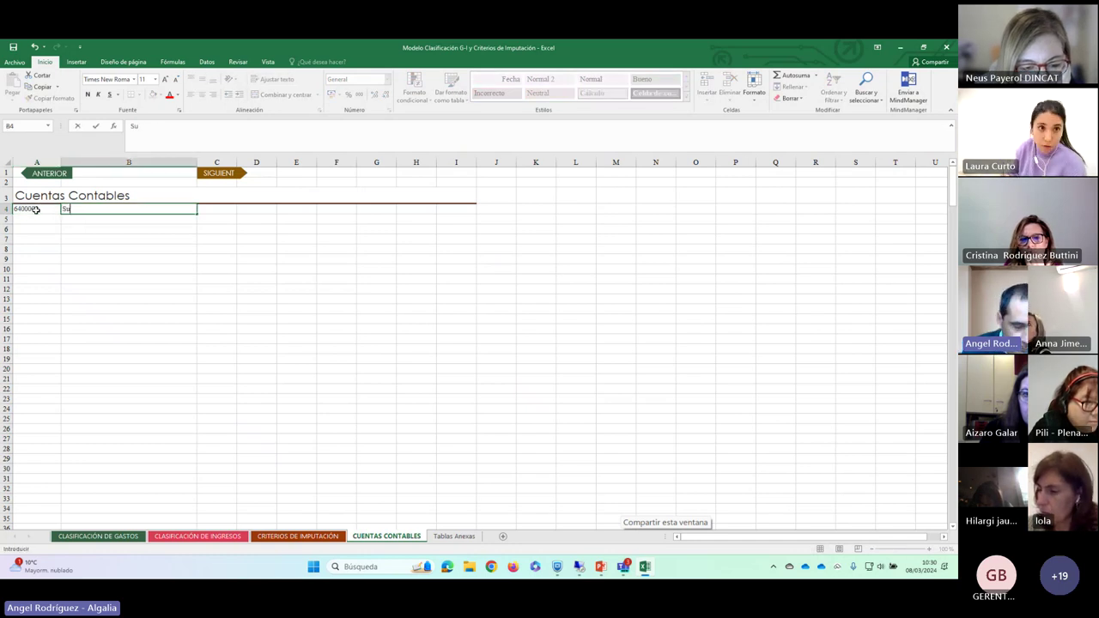
pyautogui.write('eldos y')
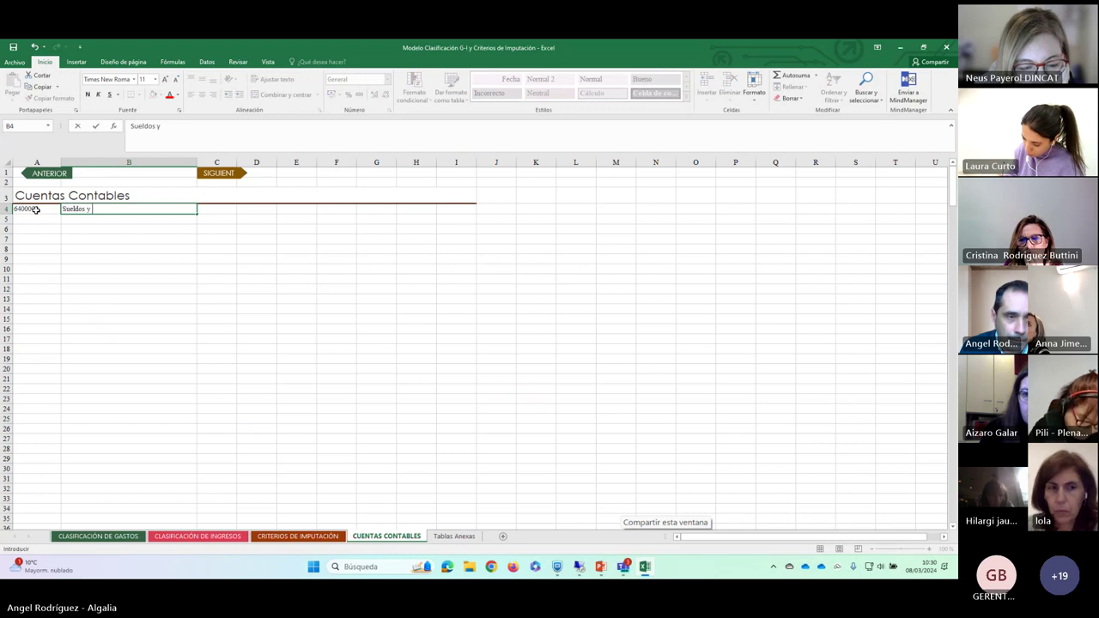
pyautogui.write(' Salario')
pyautogui.press('Return')
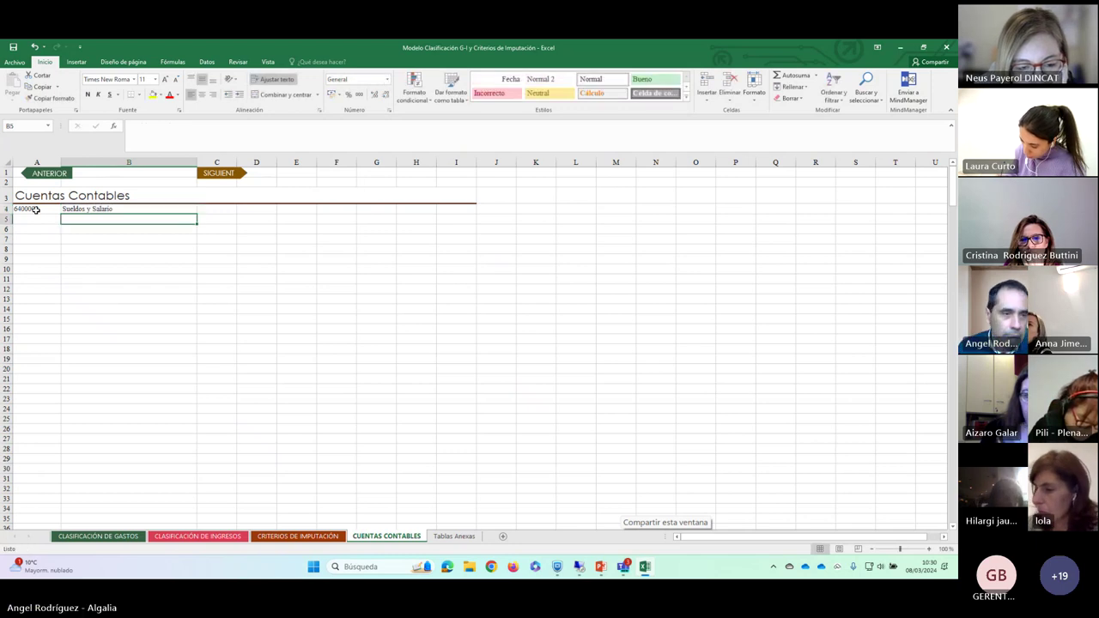
pyautogui.doubleClick(35, 210)
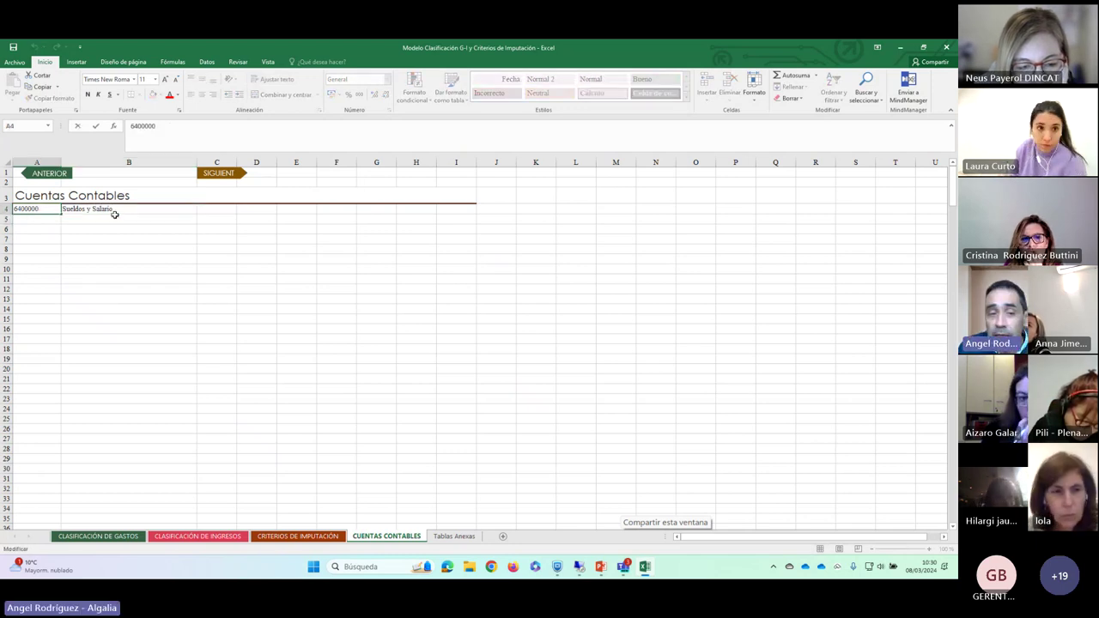
pyautogui.click(98, 268)
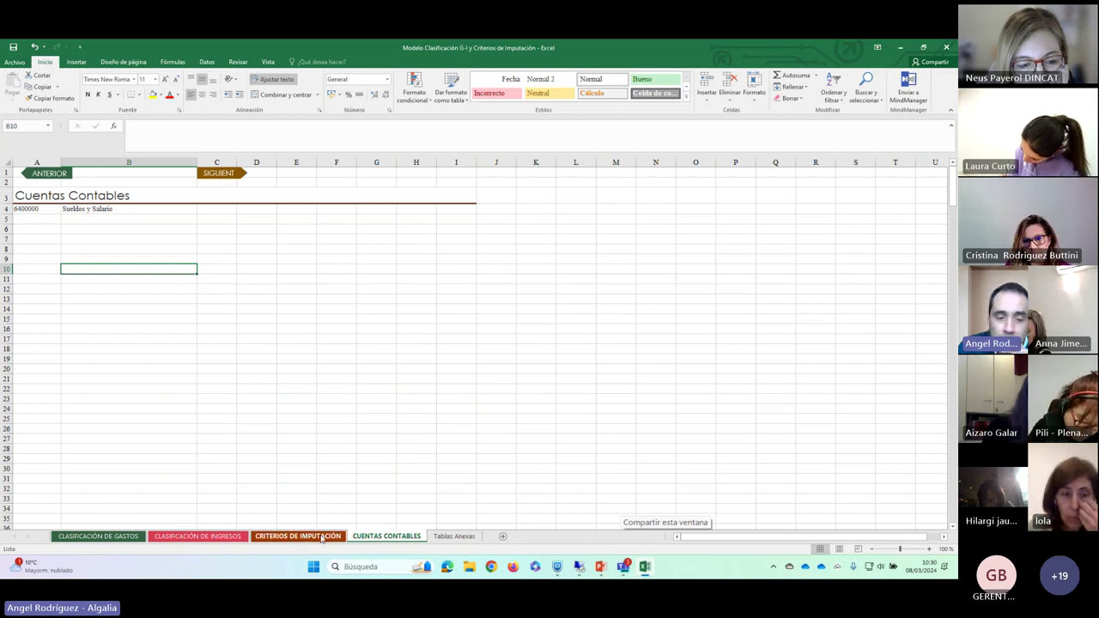
# Display the CRITERIOS DE IMPUTACIÓN sheet and go to the first empty row of its table
pyautogui.click(322, 537)
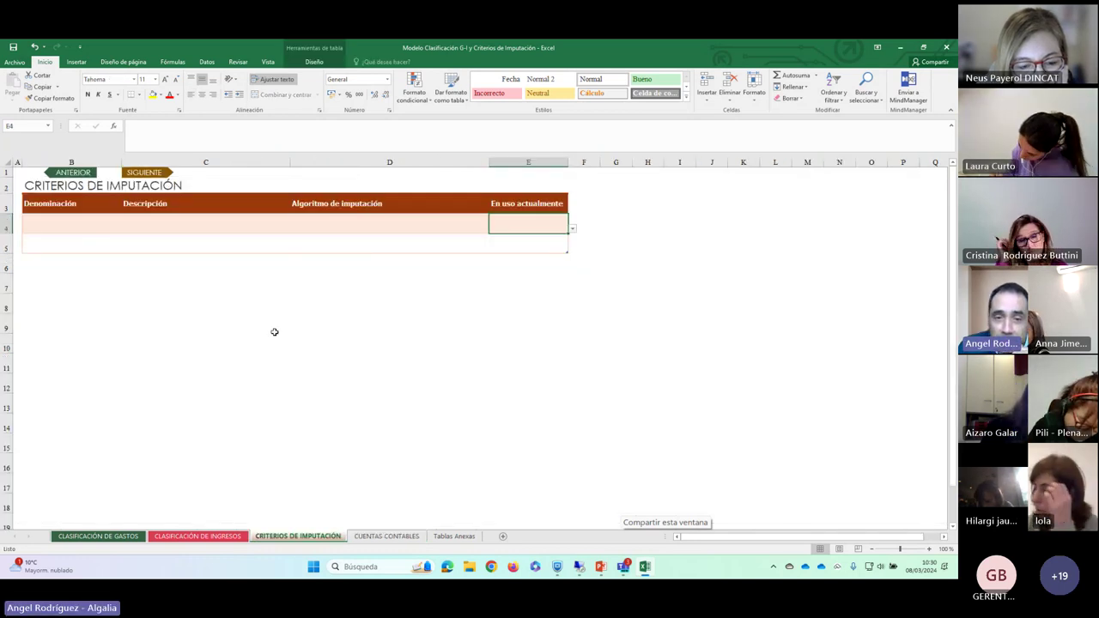
pyautogui.click(63, 221)
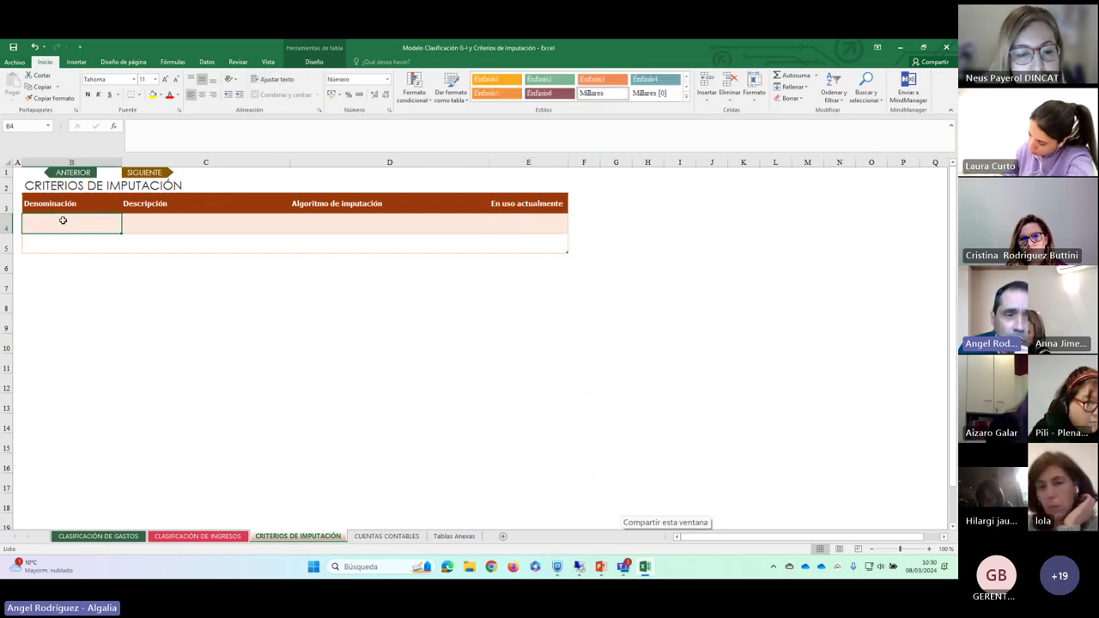
pyautogui.click(174, 227)
# Enter "Gasto de Luz" as the Denominación in the first row of the criteria table
pyautogui.doubleClick(61, 227)
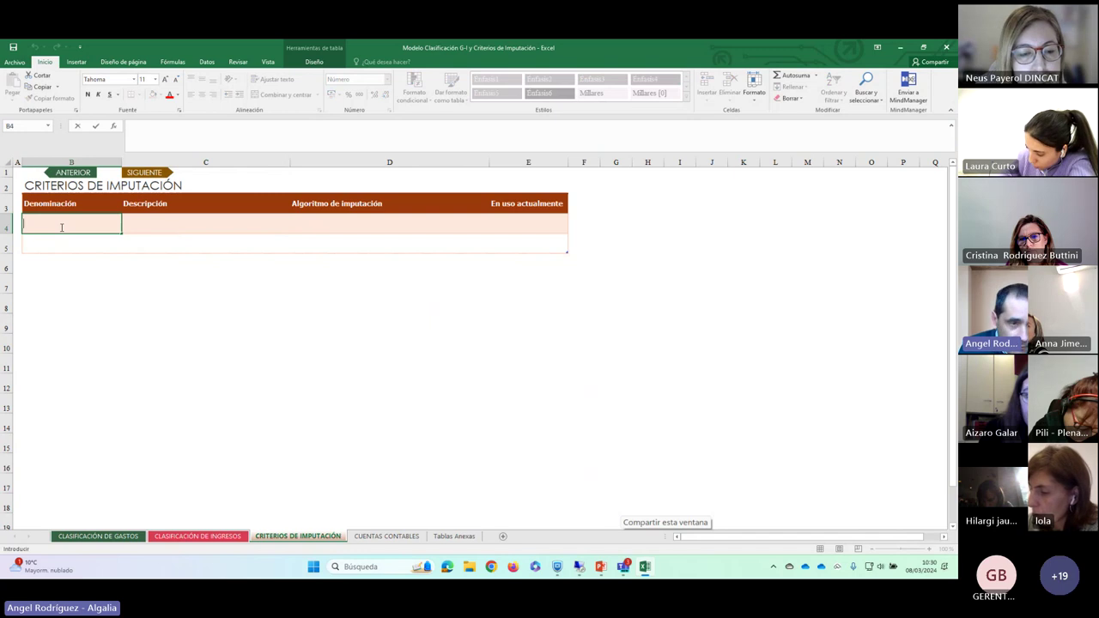
pyautogui.write('gastos')
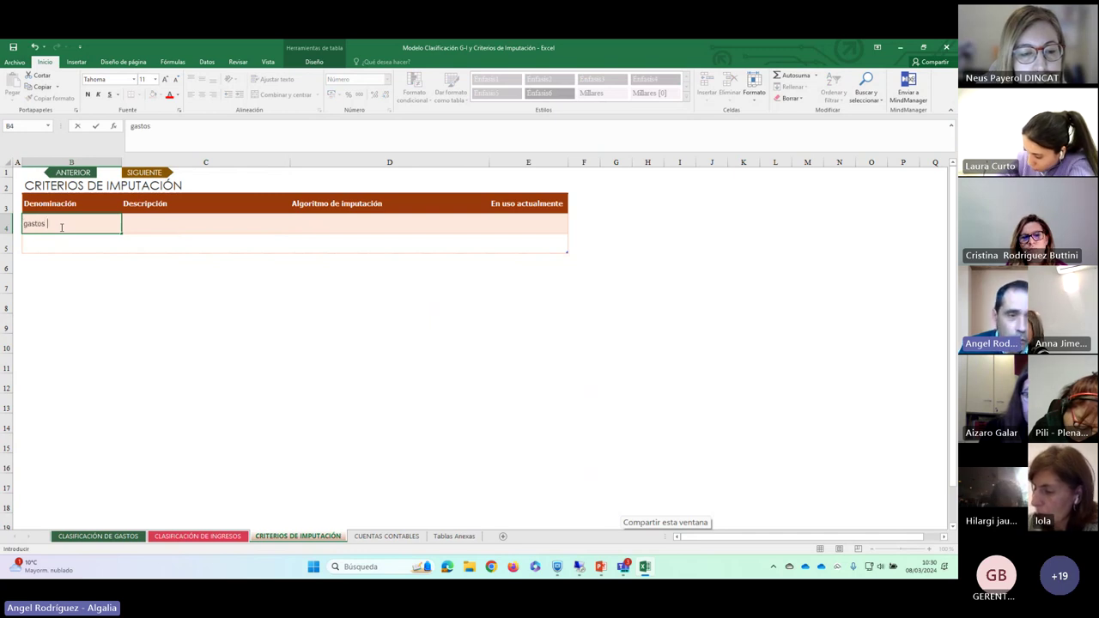
pyautogui.press('BackSpace')
pyautogui.press('BackSpace')
pyautogui.press('BackSpace')
pyautogui.press('BackSpace')
pyautogui.press('BackSpace')
pyautogui.write('Gast')
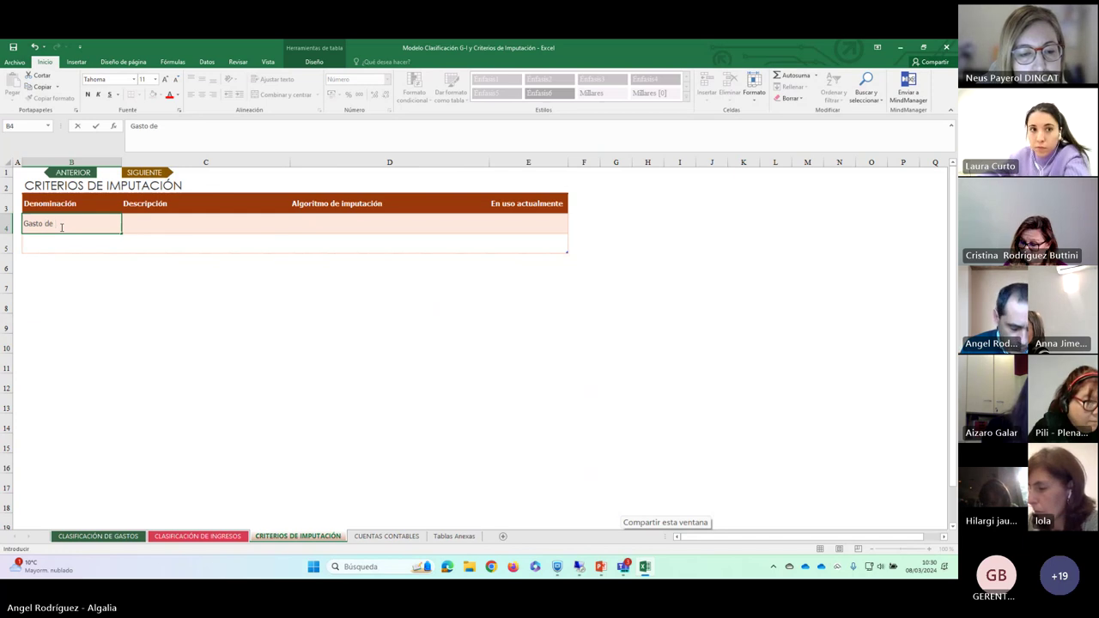
pyautogui.write('o de Lu')
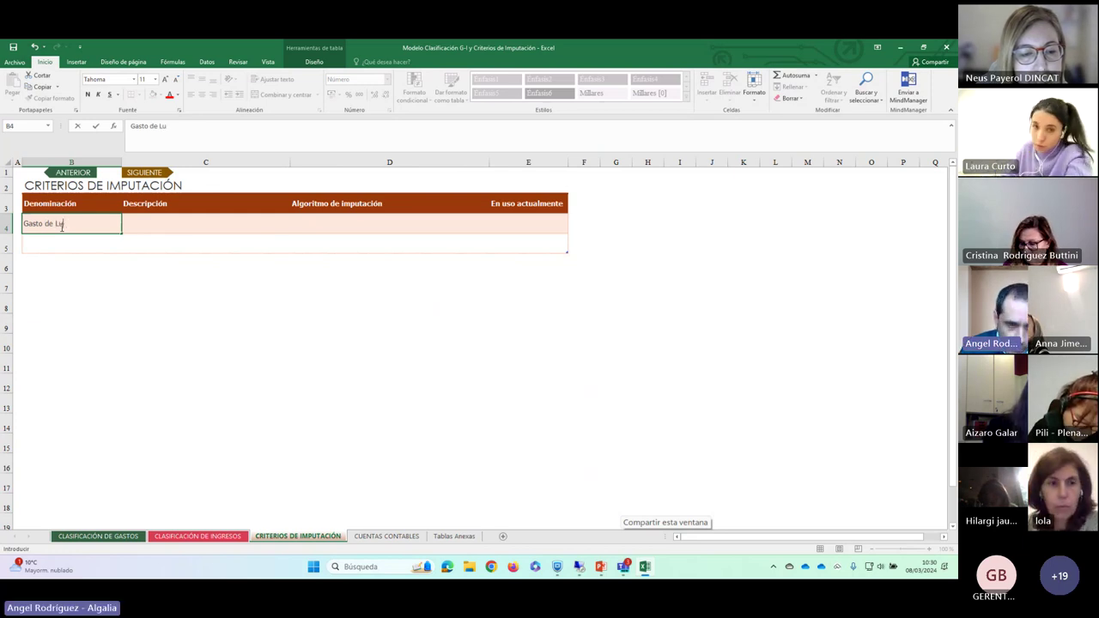
pyautogui.write('sz')
pyautogui.press('Tab')
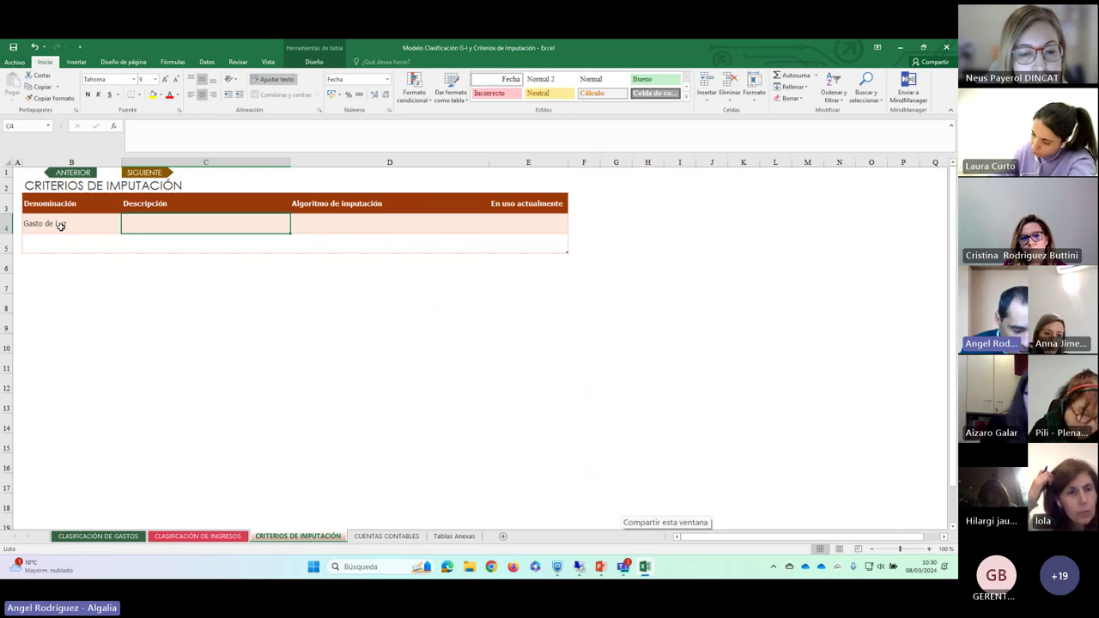
# Enter "es el consumo de luz de los centros" as the first criterion's Descripción
pyautogui.write('es')
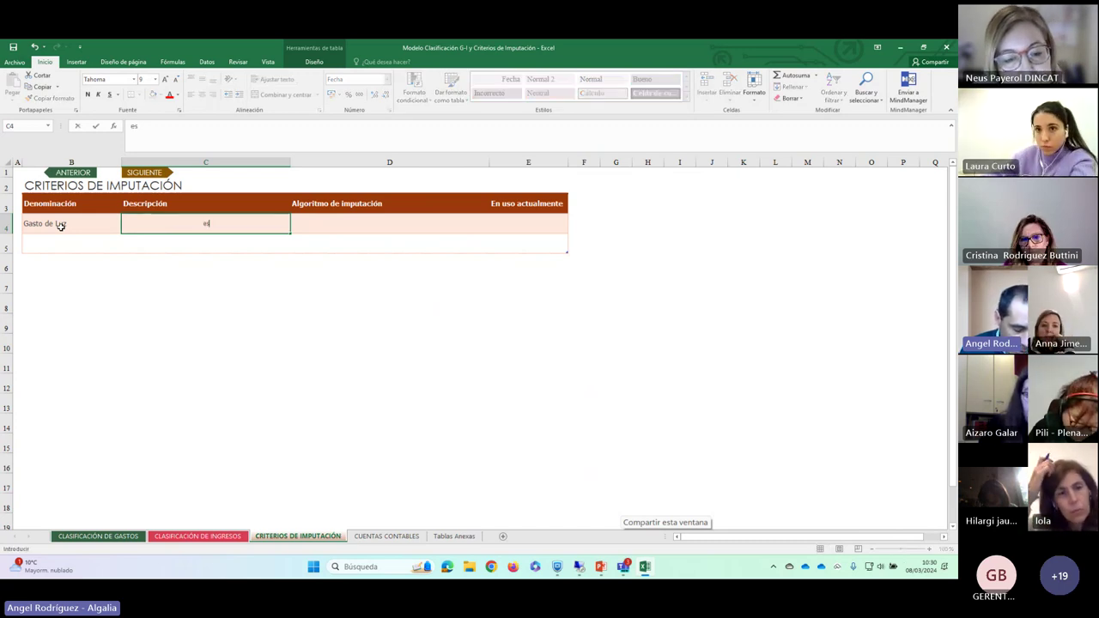
pyautogui.write(' el consumo d')
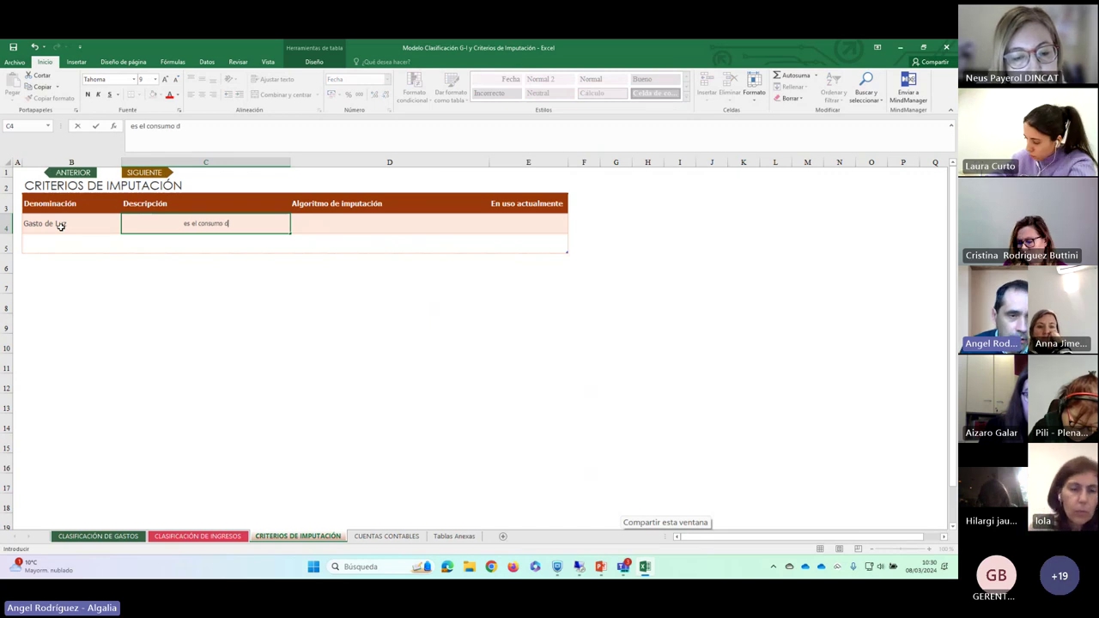
pyautogui.write('e luz de')
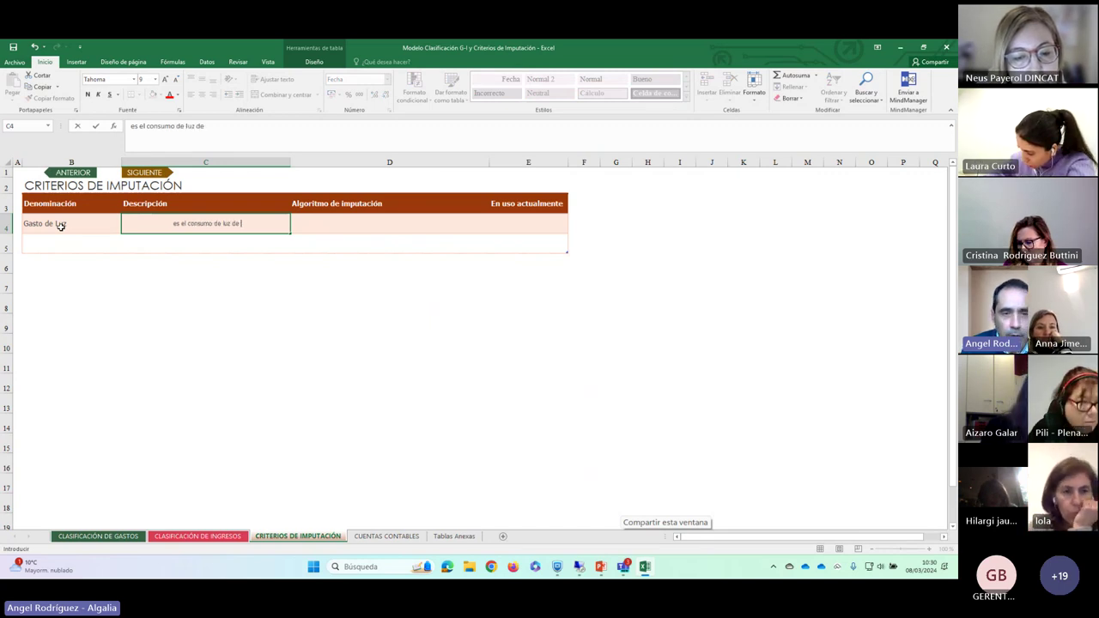
pyautogui.write(' los c')
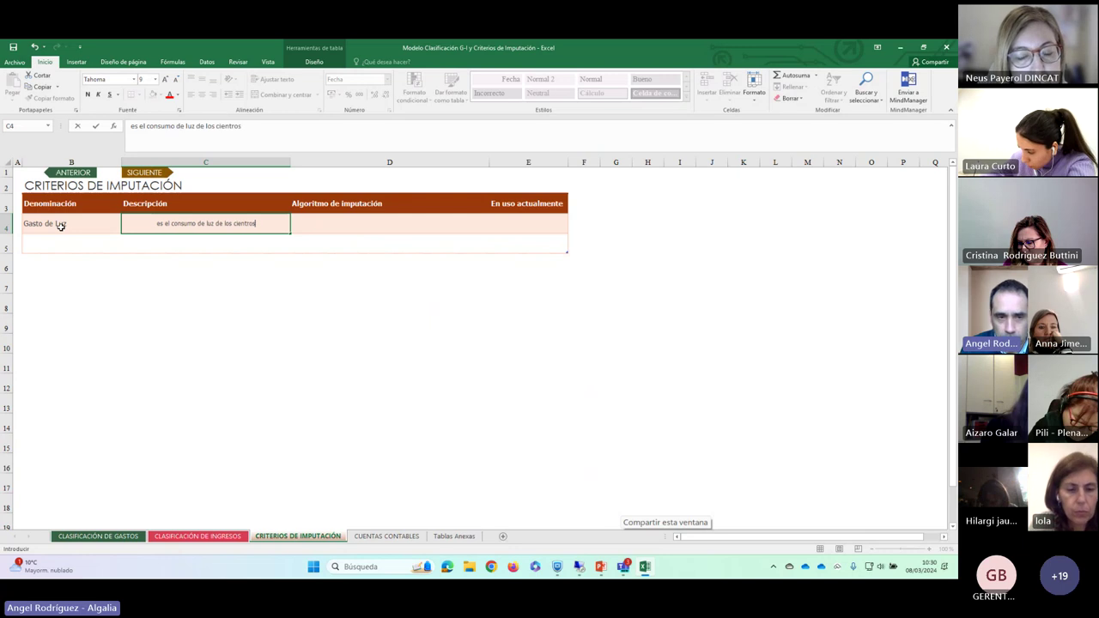
pyautogui.write('entros')
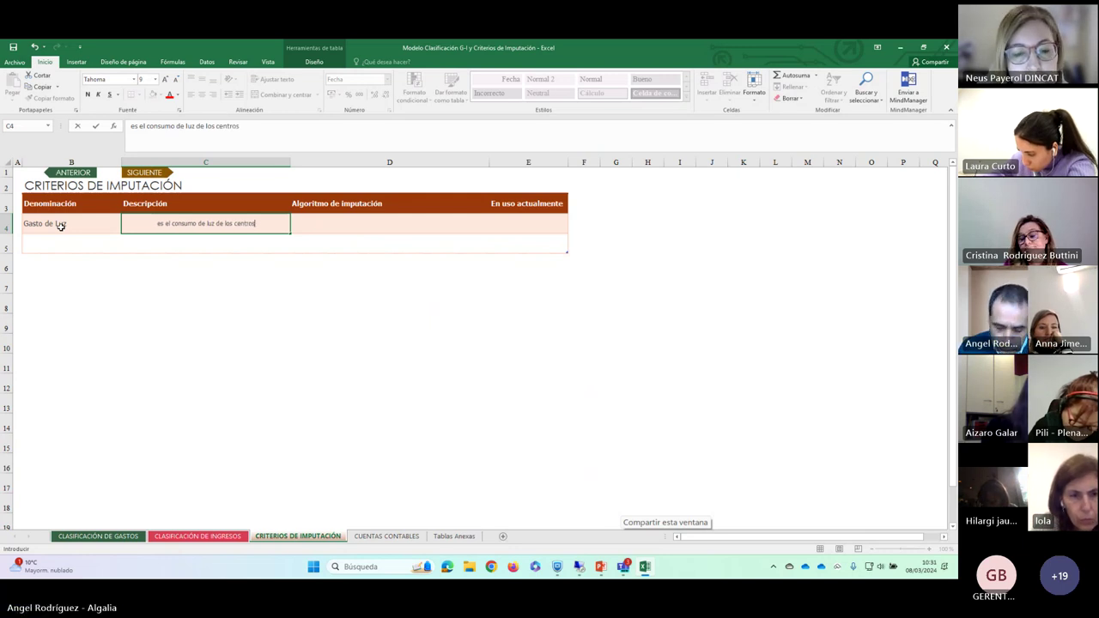
pyautogui.press('Tab')
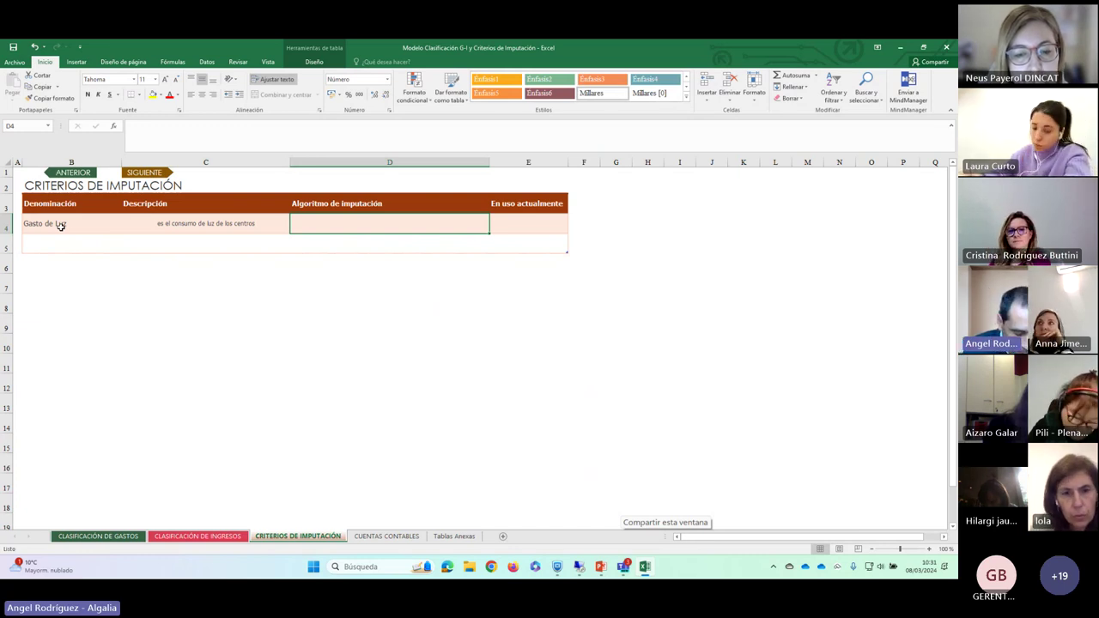
# Enter "metros cuadrados de cada centro" as the first criterion's Algoritmo de imputación
pyautogui.write('metros')
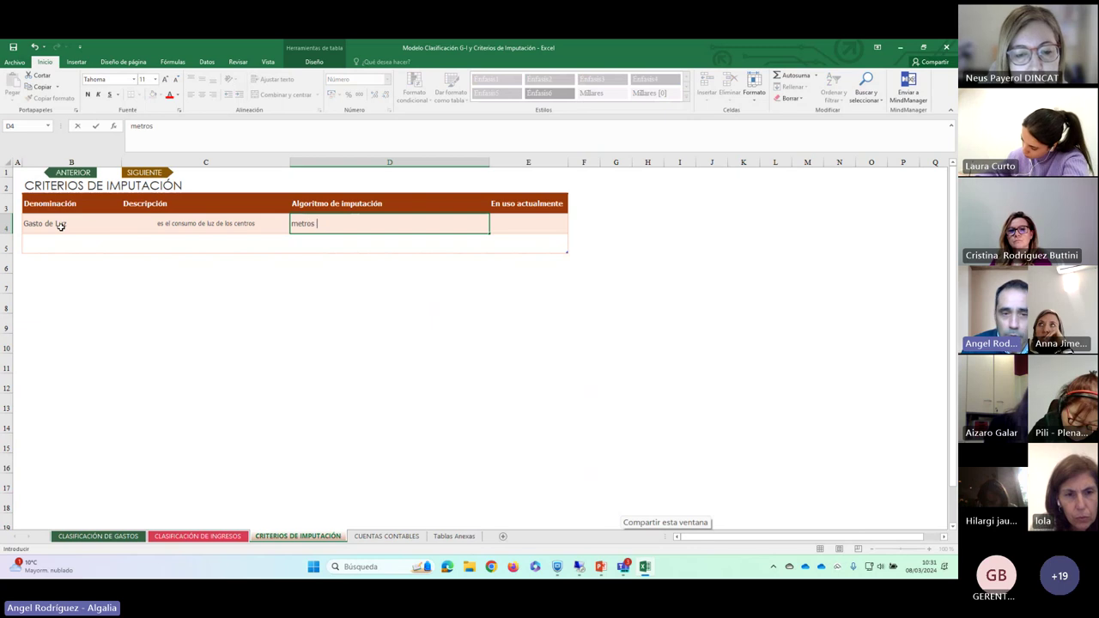
pyautogui.write(' cuadrados d')
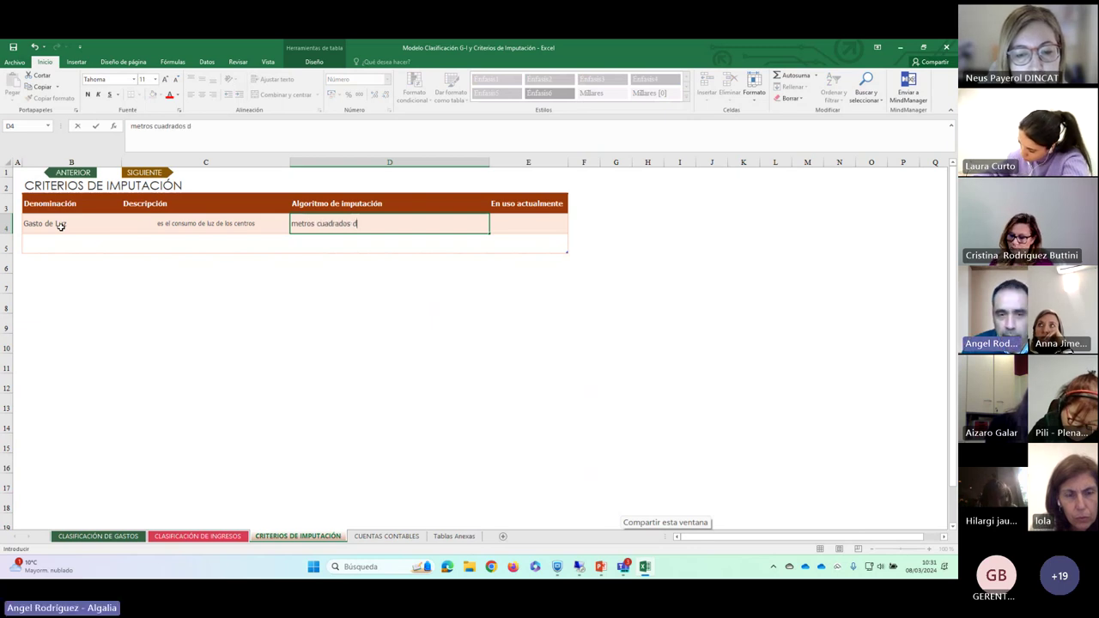
pyautogui.write('e cada centro')
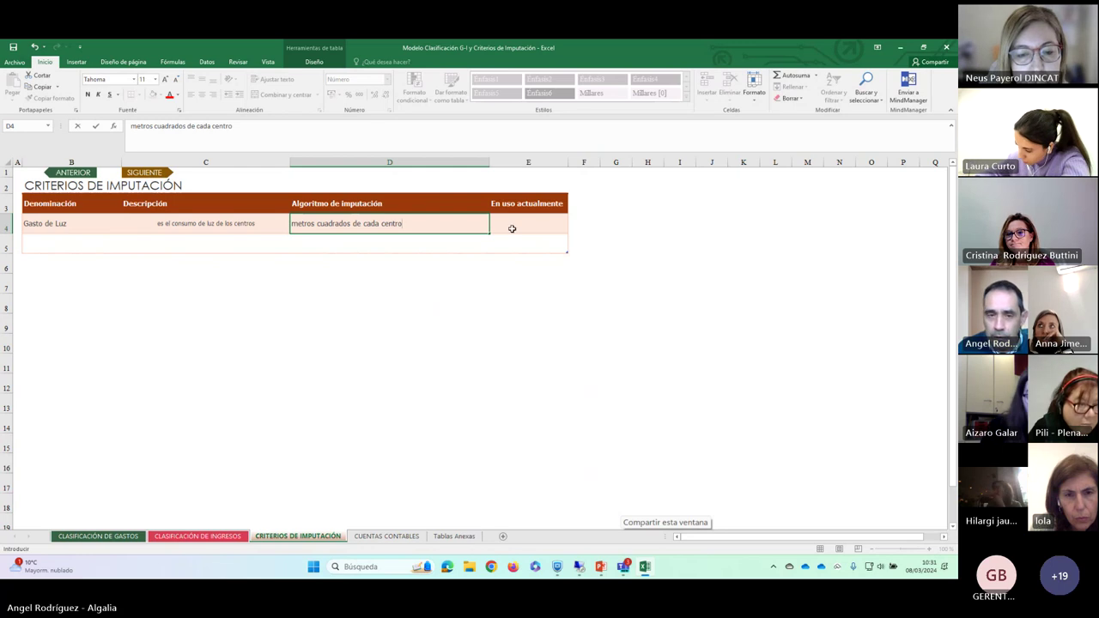
pyautogui.click(530, 223)
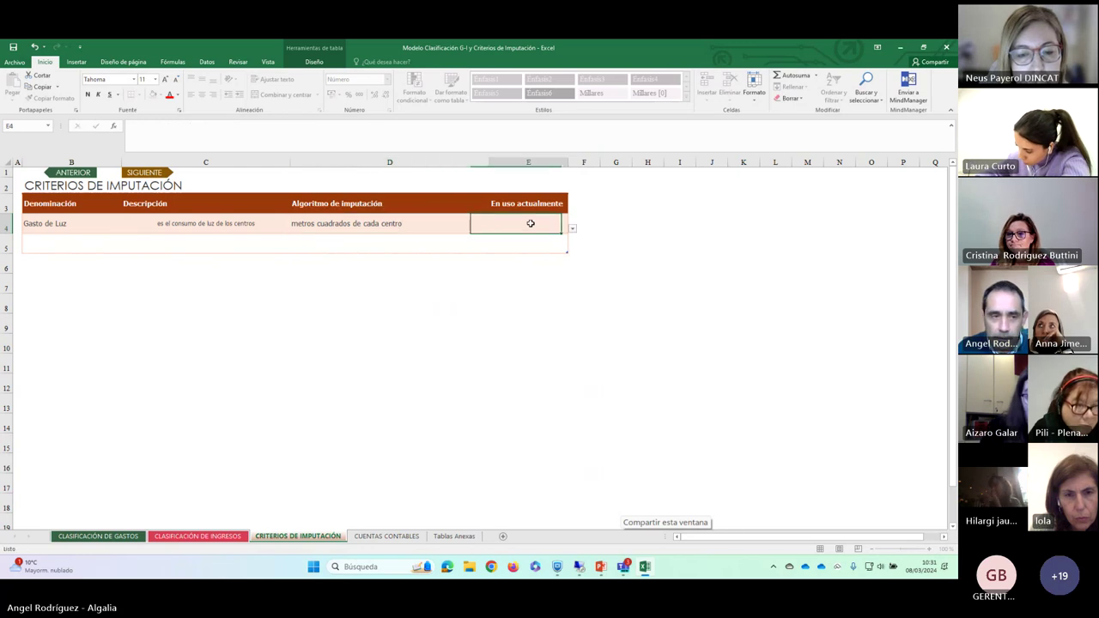
# Replace the first criterion's Denominación with "Metros cuadrados"
pyautogui.click(39, 224)
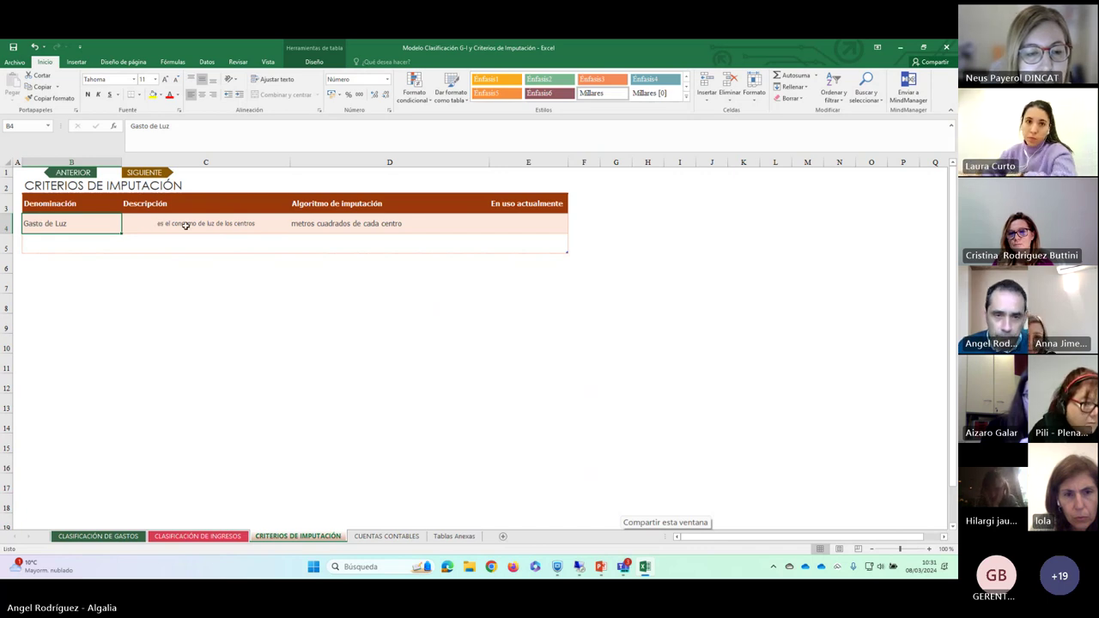
pyautogui.click(344, 223)
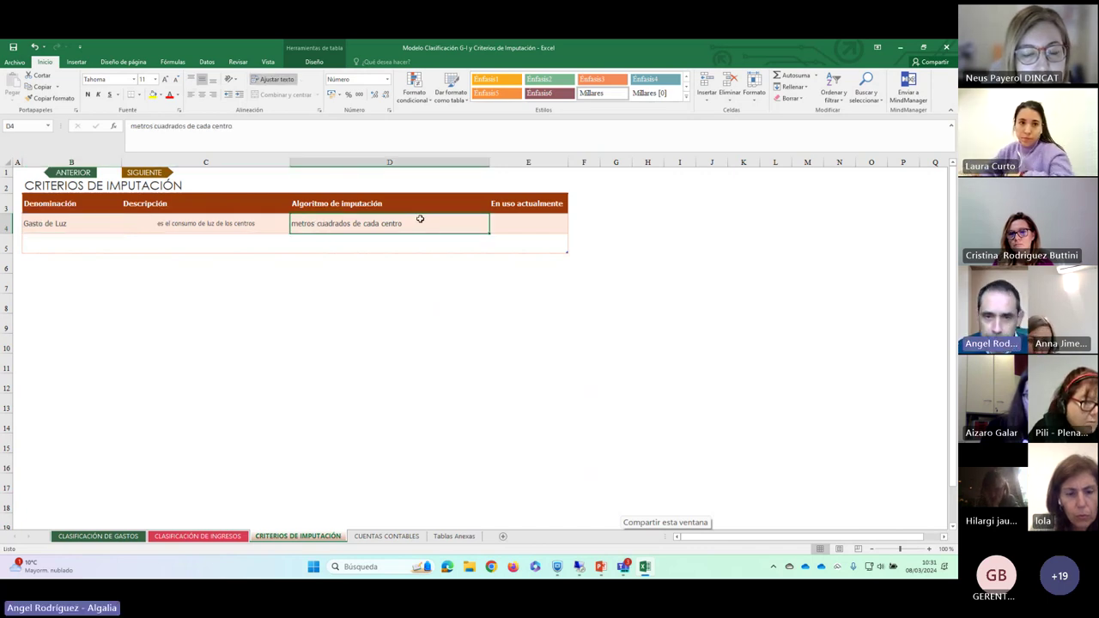
pyautogui.click(48, 225)
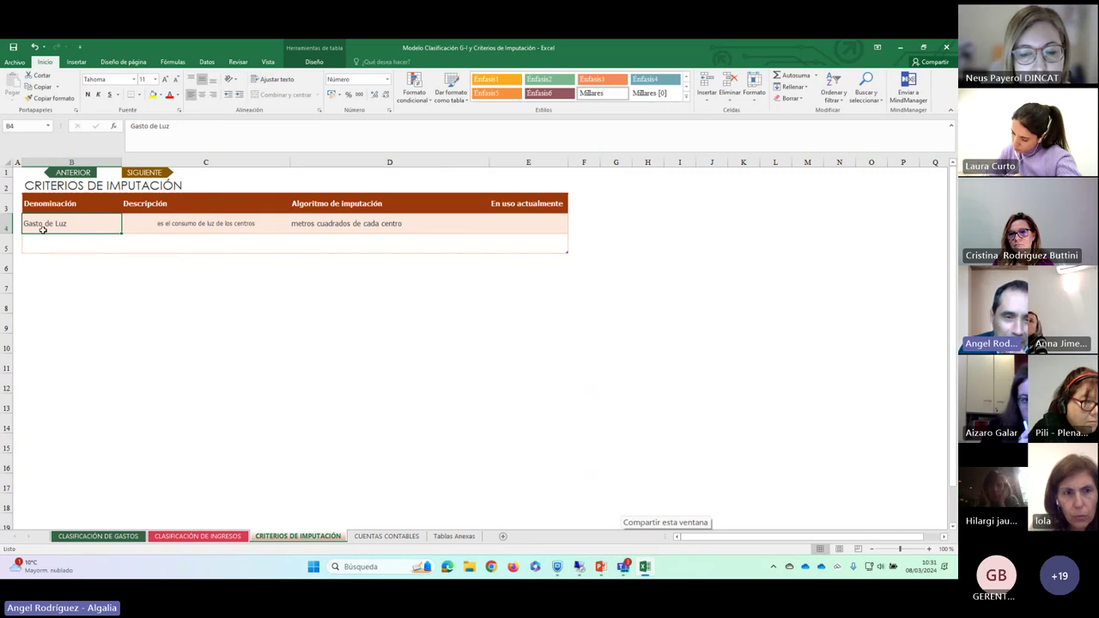
pyautogui.write('Mer')
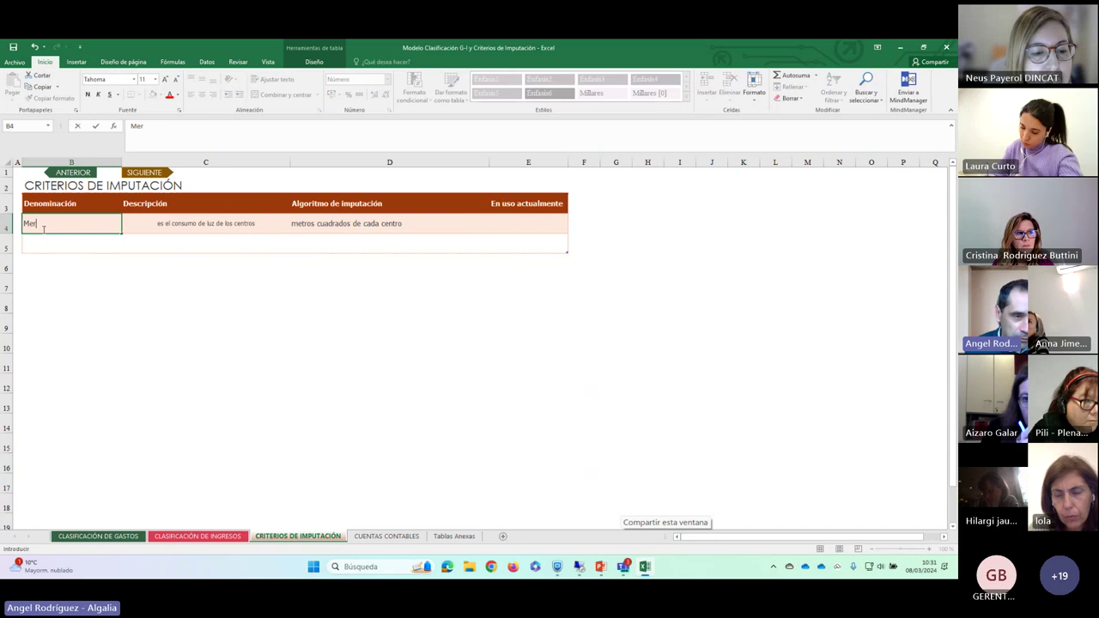
pyautogui.press('BackSpace')
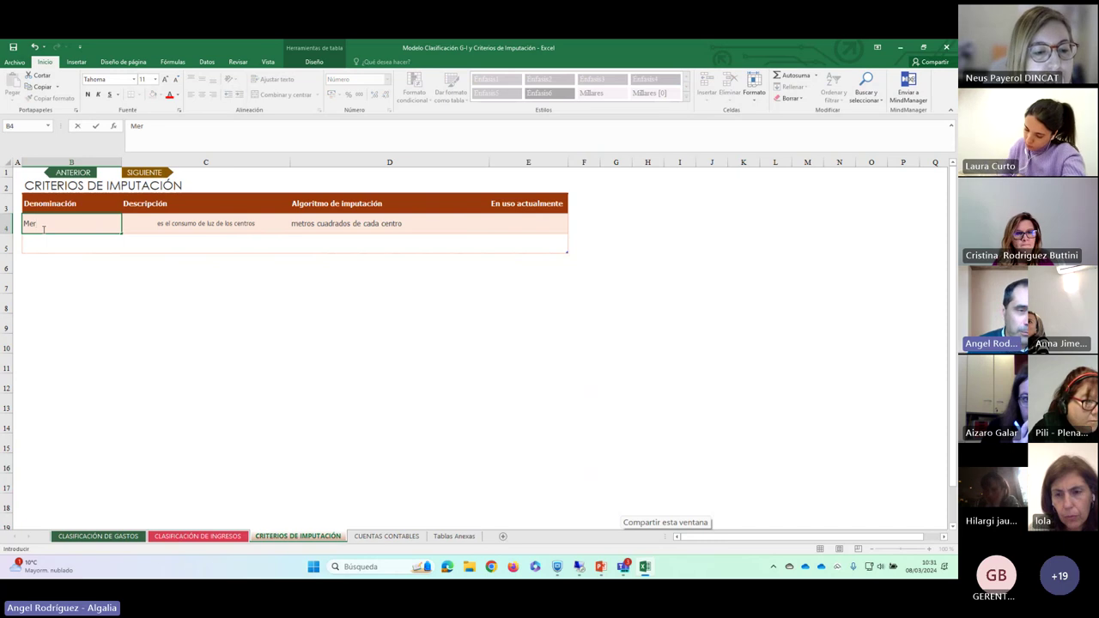
pyautogui.write('tros cuadrasd')
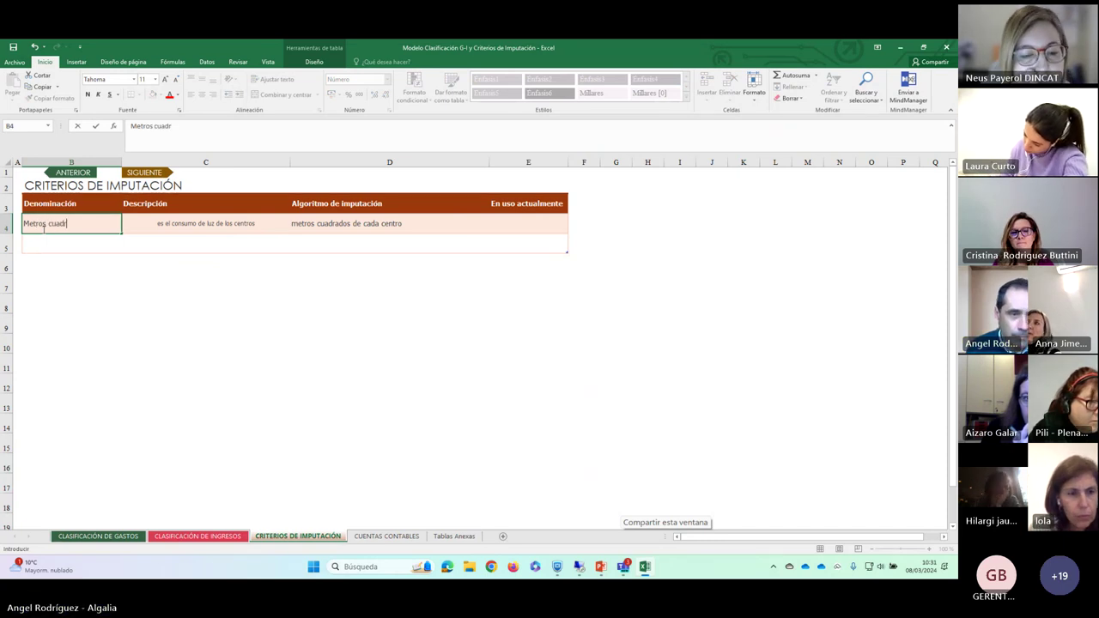
pyautogui.write('dos')
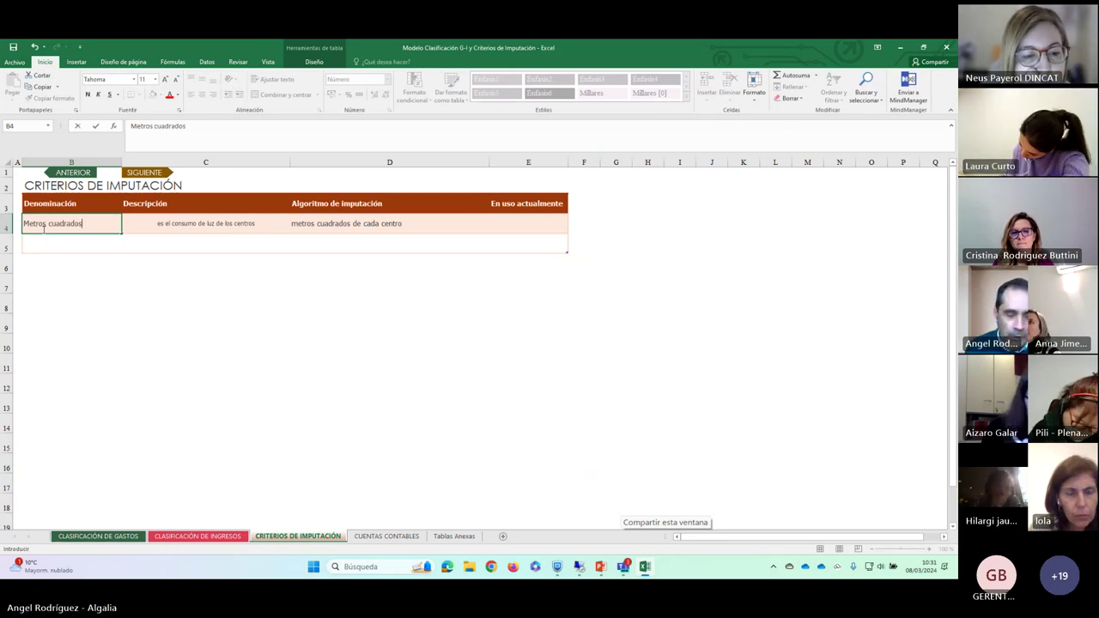
pyautogui.press('Tab')
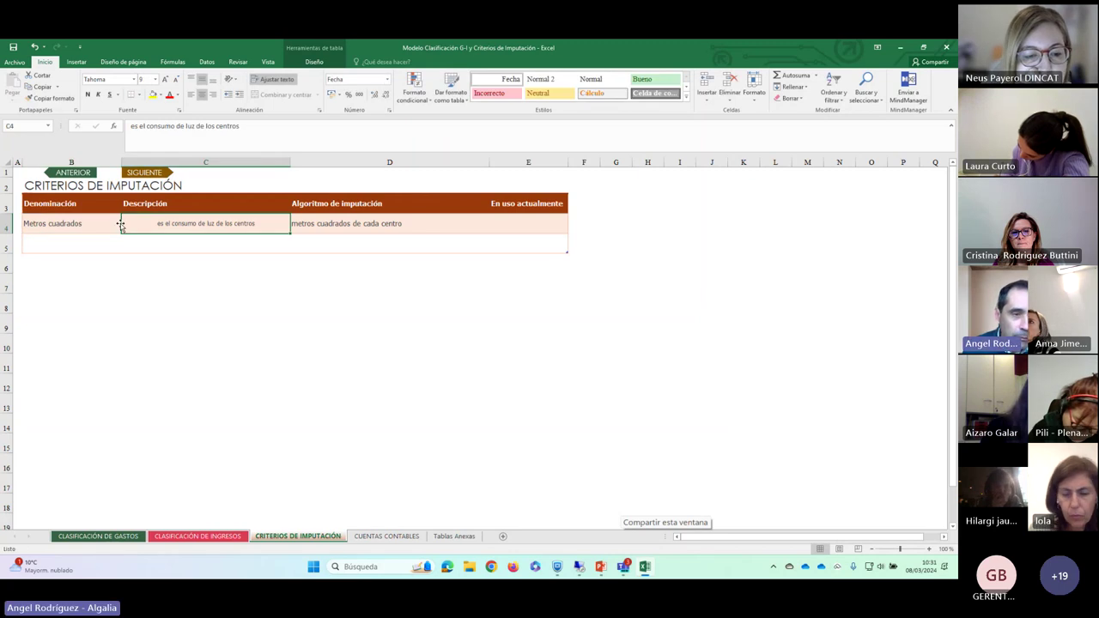
# Replace the first criterion's Descripción with "imputamos por metro de casa centro"
pyautogui.write('im')
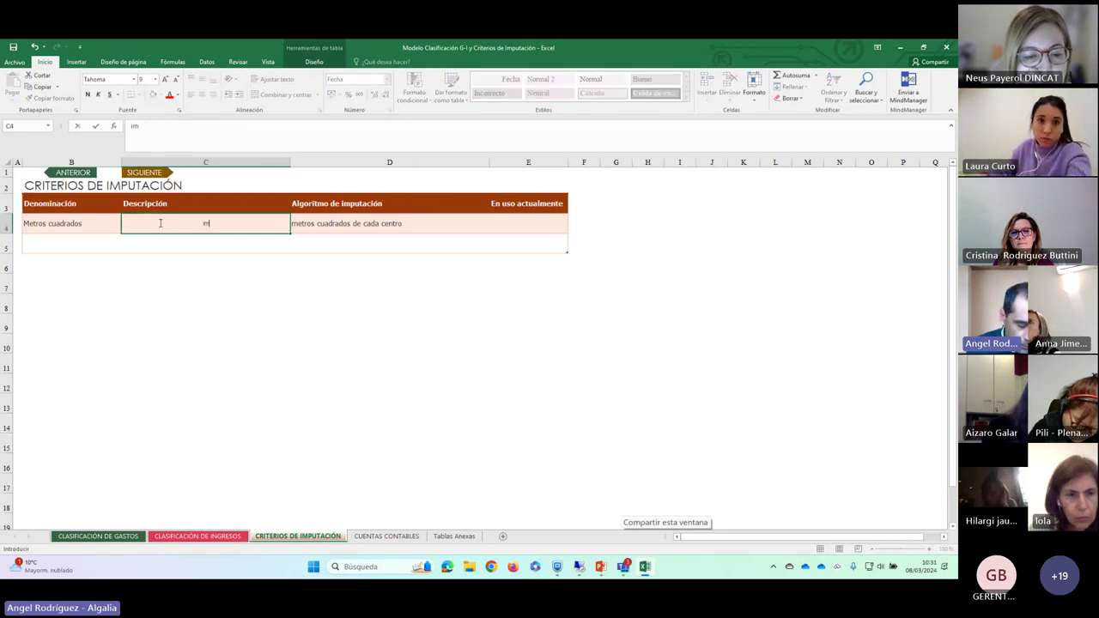
pyautogui.write('putamos por ')
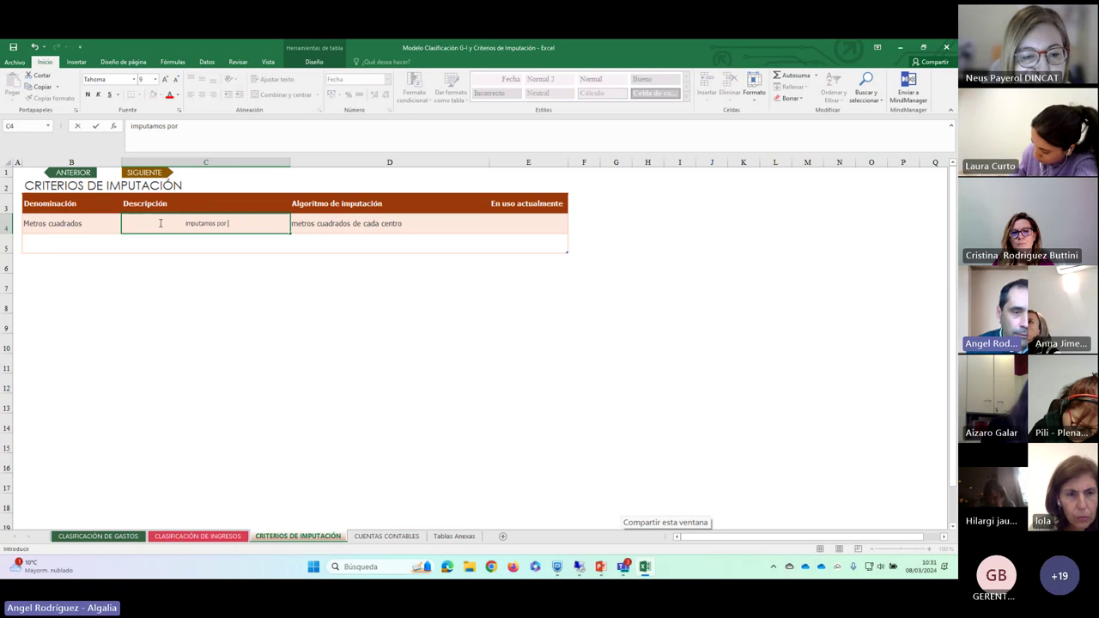
pyautogui.write('me')
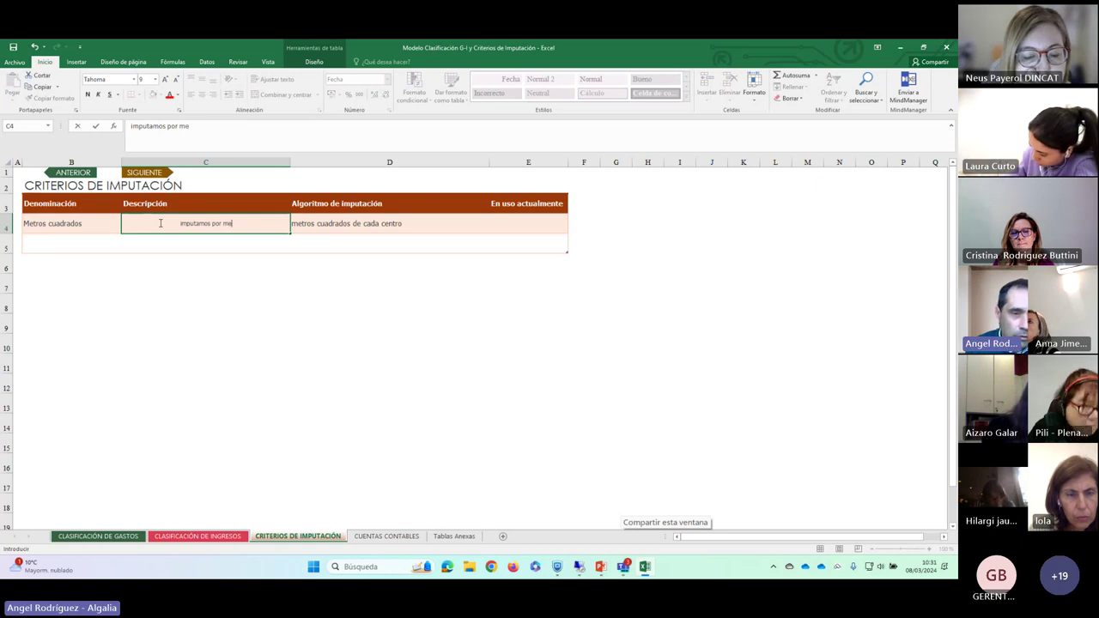
pyautogui.write('tro de ca')
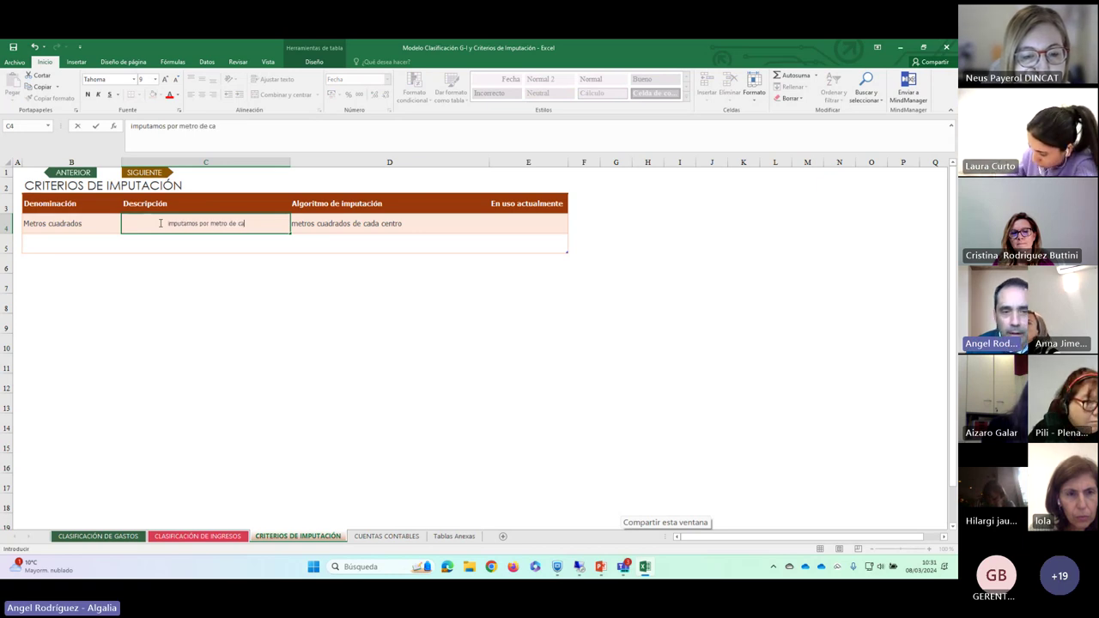
pyautogui.write('sa centro')
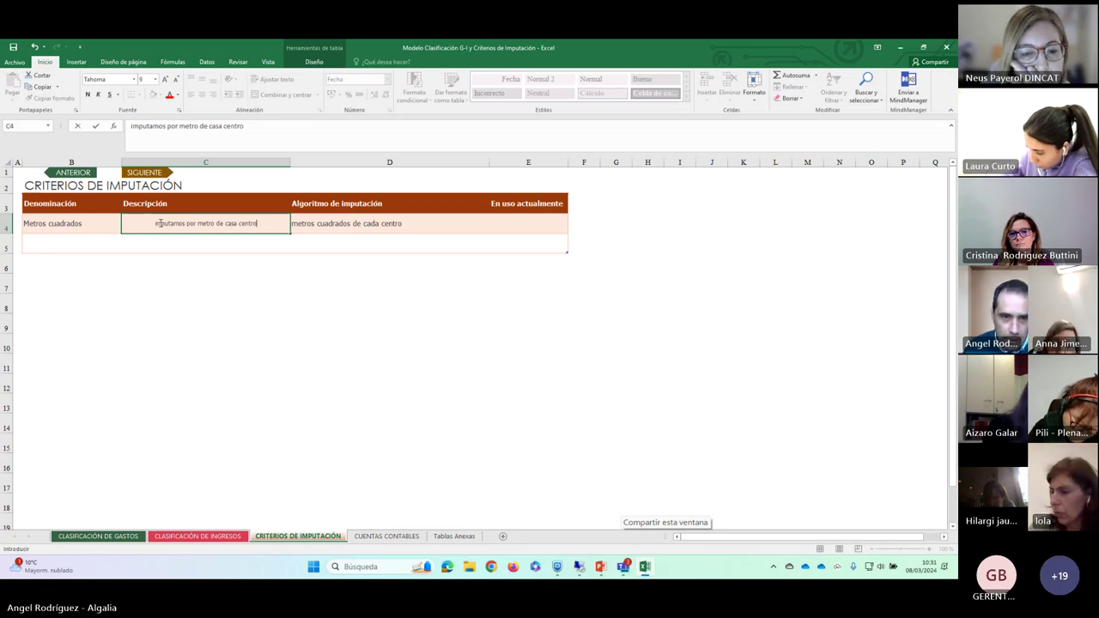
pyautogui.press('Tab')
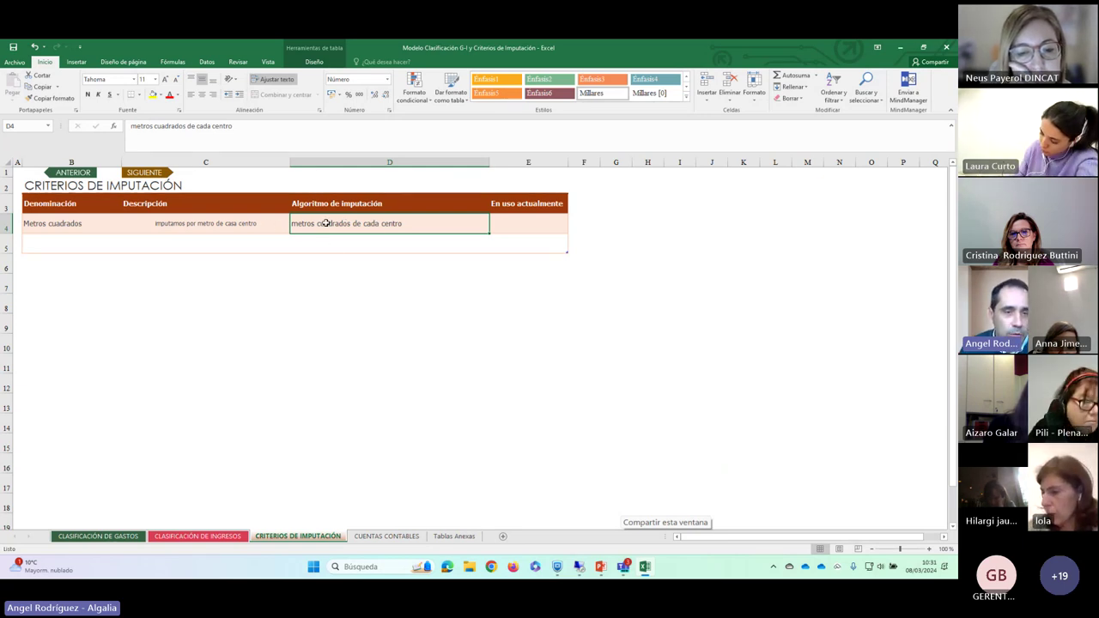
# Check the options offered for En uso actualmente in the first criterion's row, without choosing one
pyautogui.click(523, 224)
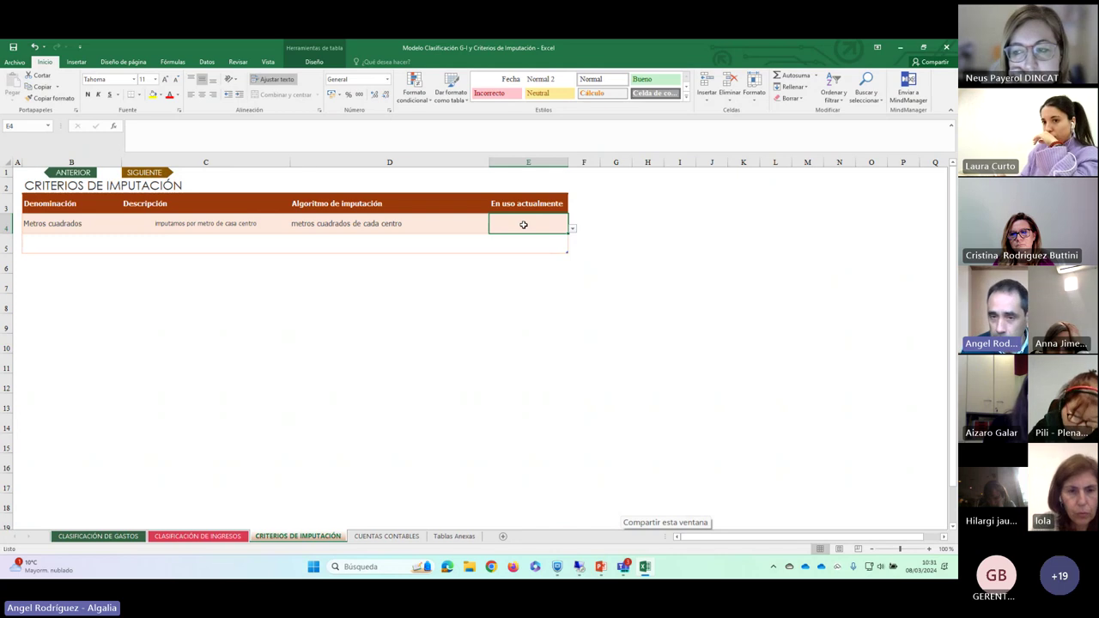
pyautogui.click(573, 231)
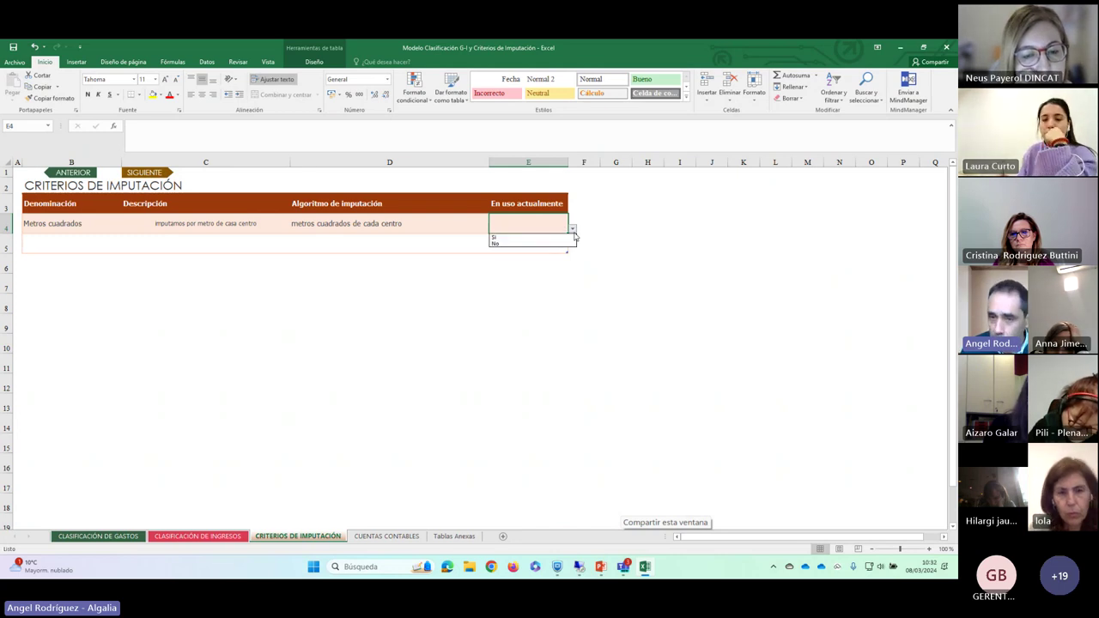
pyautogui.press('Escape')
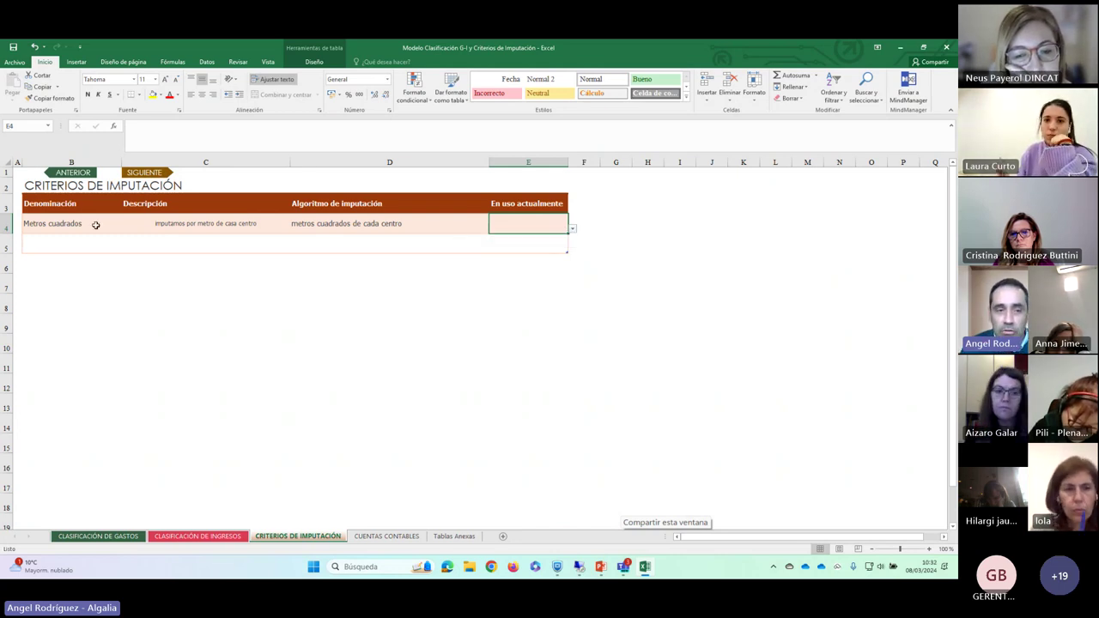
pyautogui.click(66, 245)
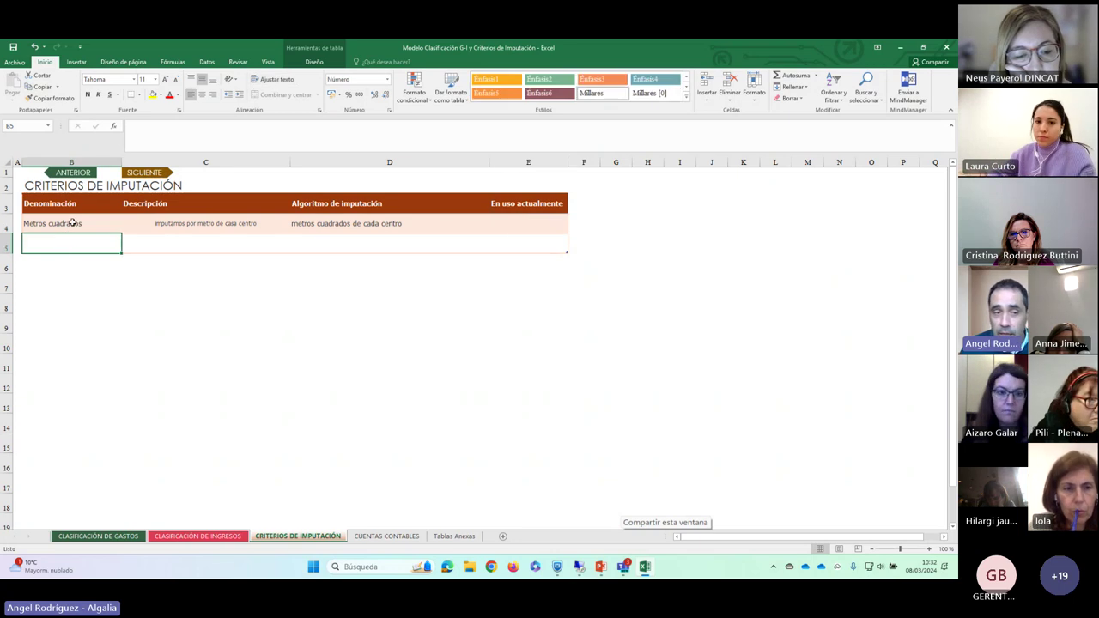
pyautogui.click(73, 224)
pyautogui.click(143, 220)
pyautogui.click(63, 223)
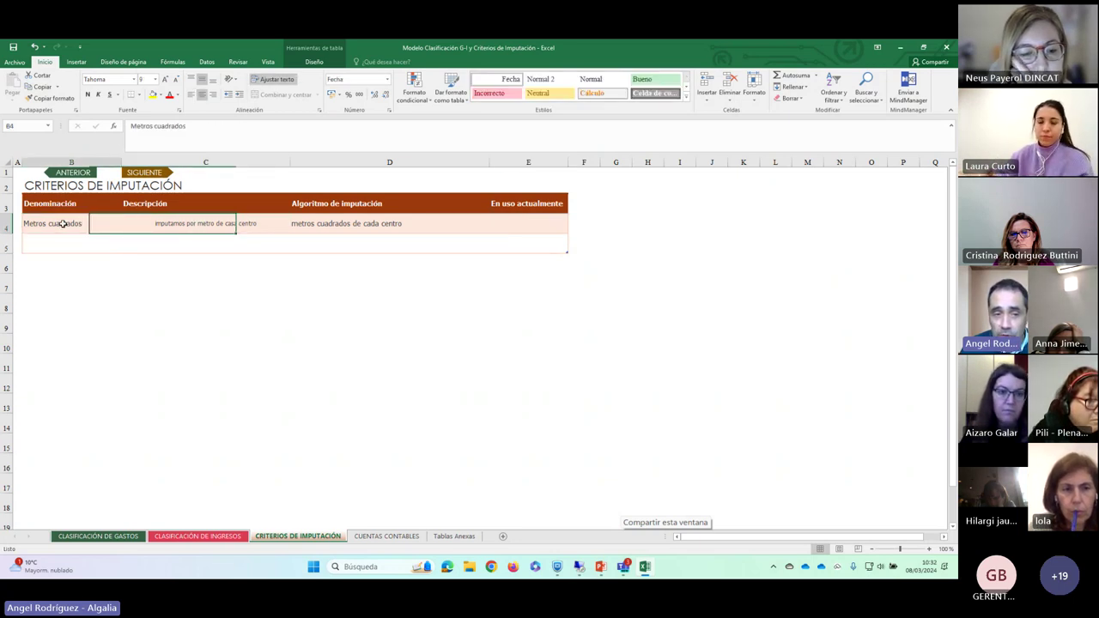
pyautogui.click(198, 224)
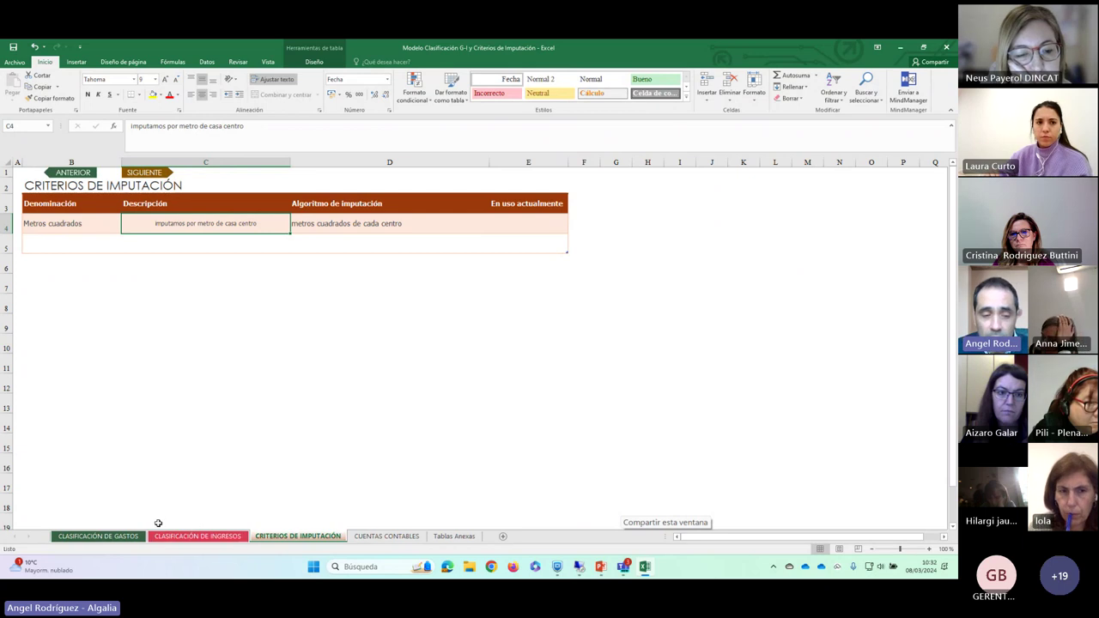
# Look at the CLASIFICACIÓN DE GASTOS sheet and return to the empty second-row Denominación cell in CRITERIOS DE IMPUTACIÓN
pyautogui.click(135, 538)
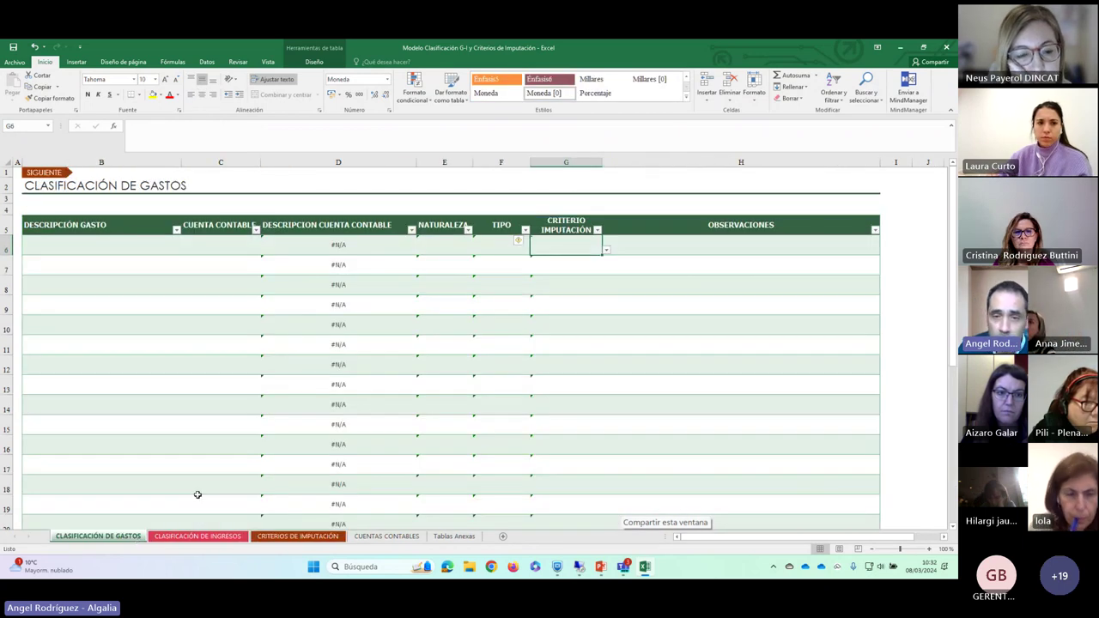
pyautogui.click(53, 245)
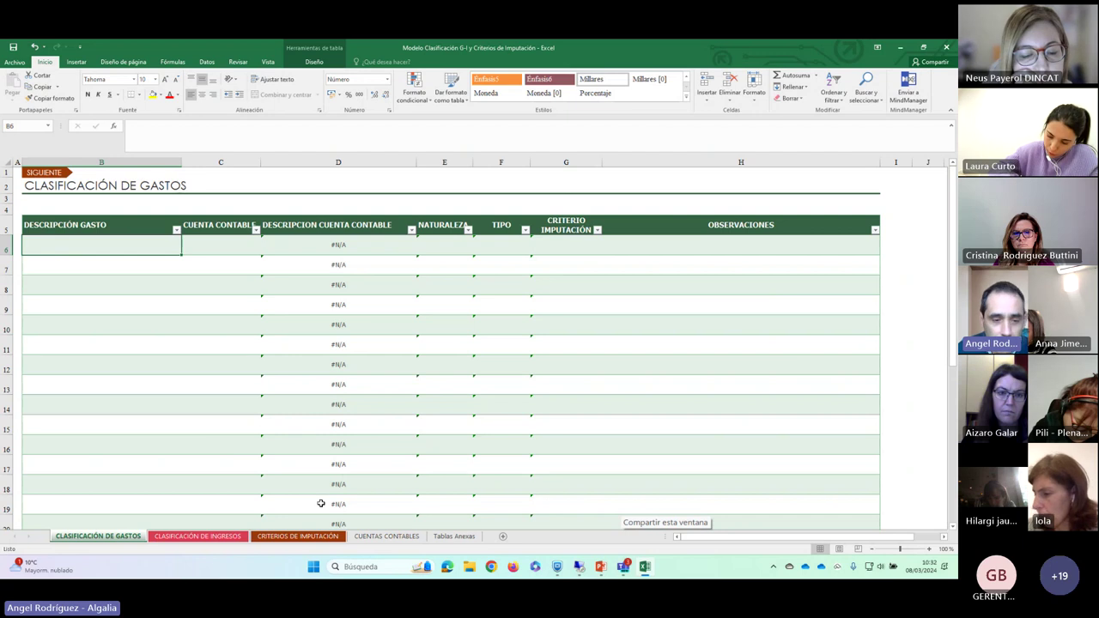
pyautogui.click(298, 536)
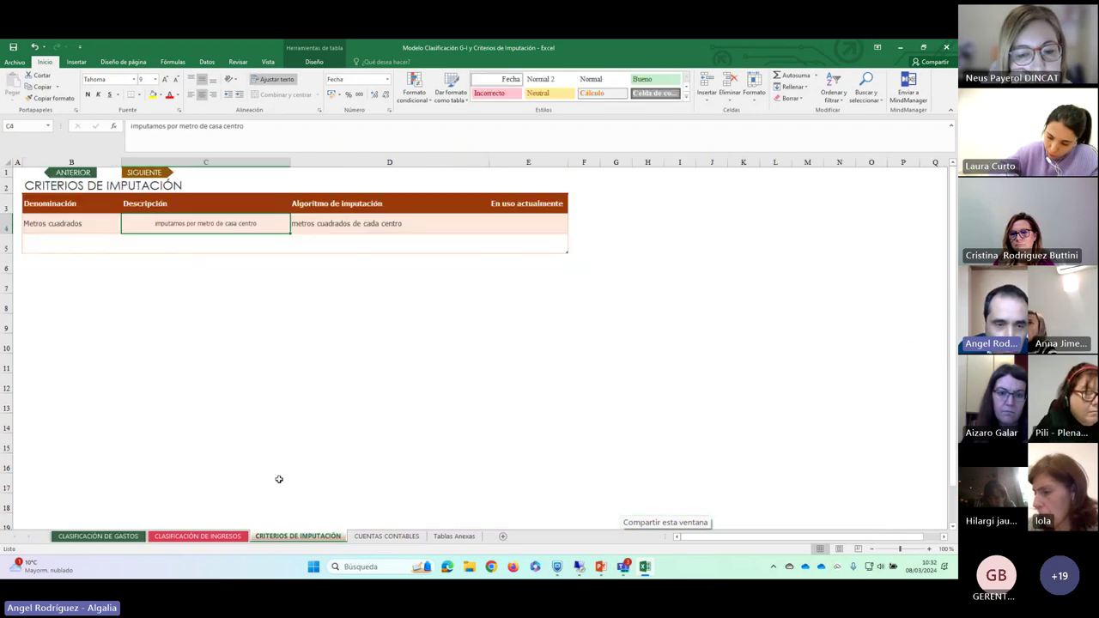
pyautogui.click(78, 251)
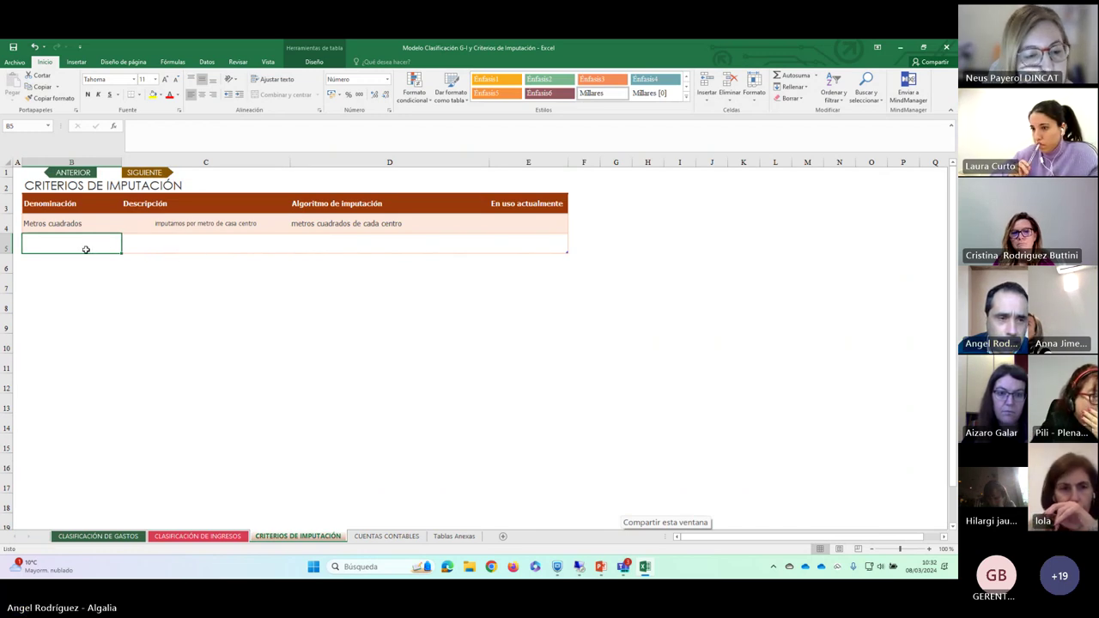
pyautogui.write('Asnación')
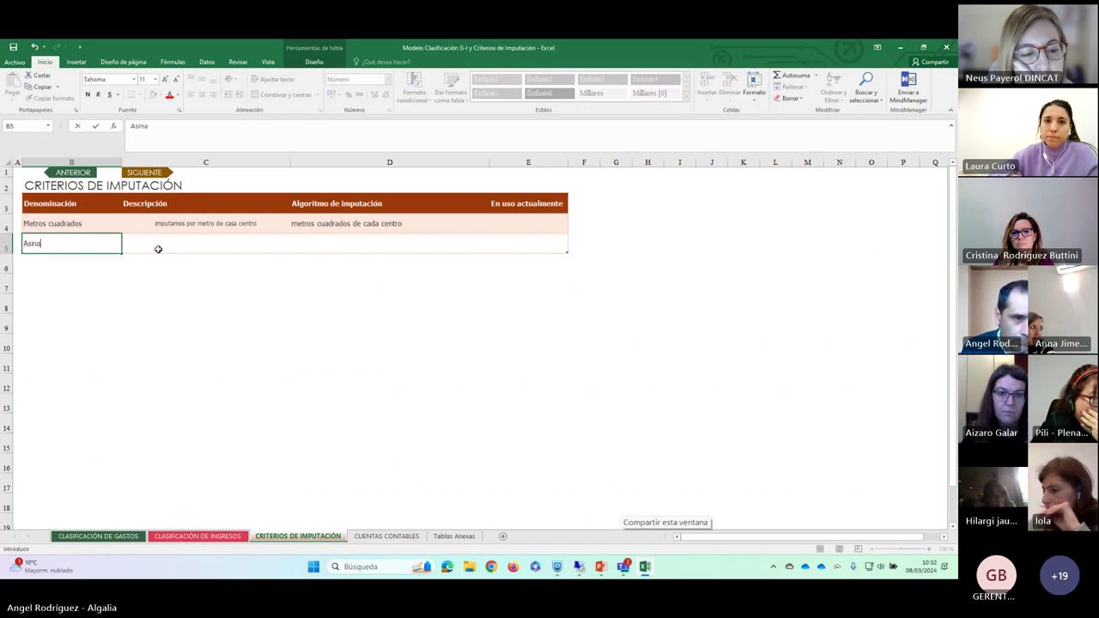
pyautogui.press('BackSpace')
pyautogui.press('BackSpace')
pyautogui.press('BackSpace')
pyautogui.press('BackSpace')
pyautogui.press('BackSpace')
pyautogui.press('BackSpace')
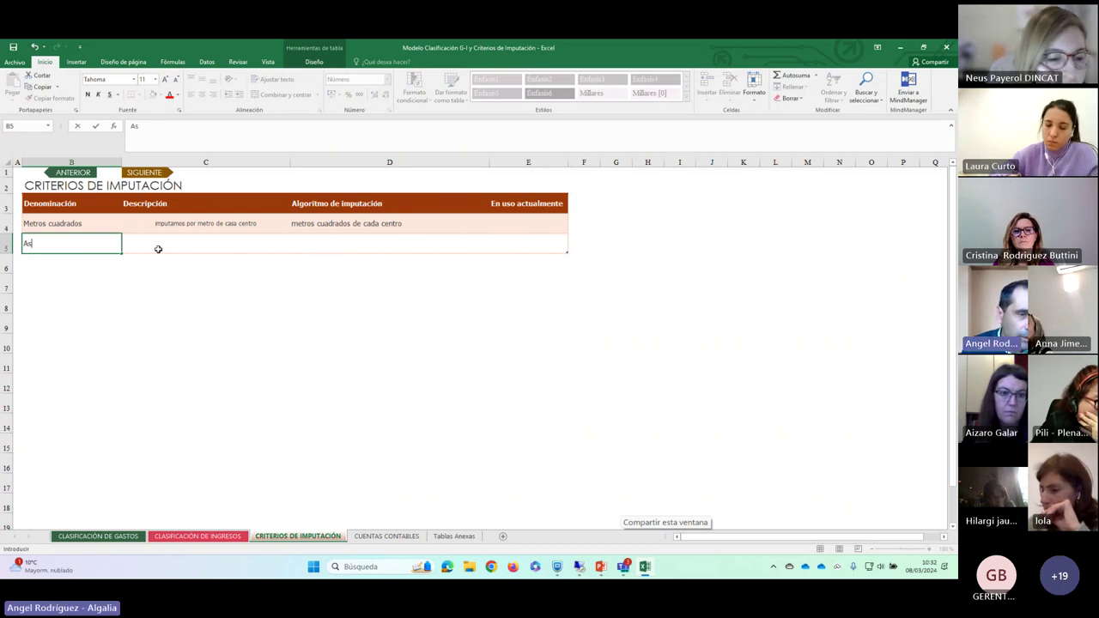
pyautogui.write('ignació')
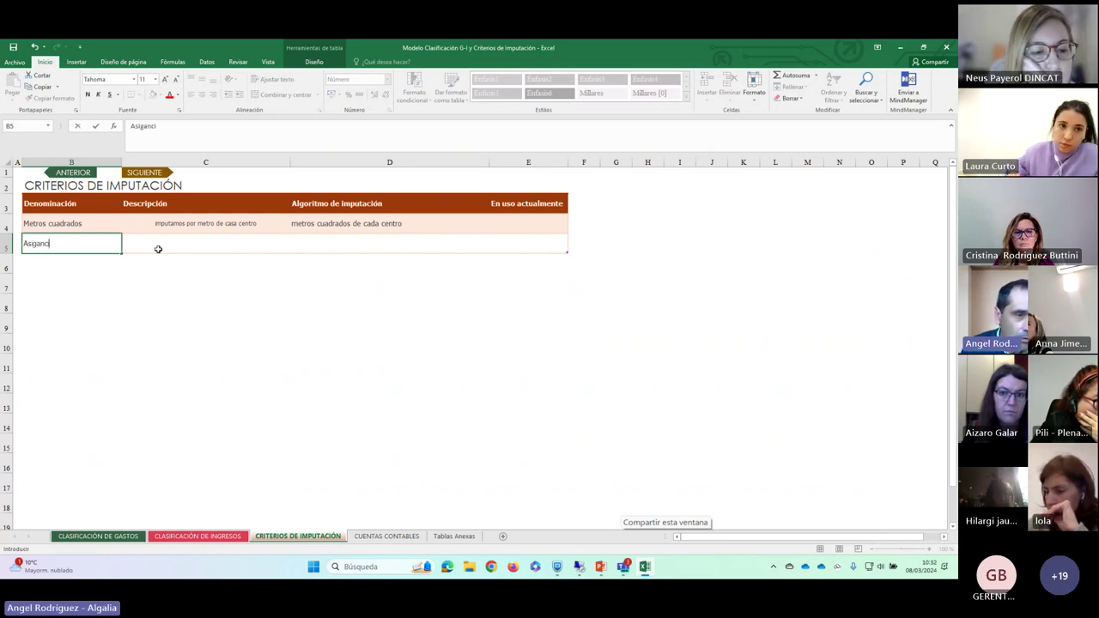
pyautogui.press('BackSpace')
pyautogui.press('BackSpace')
pyautogui.press('BackSpace')
pyautogui.press('BackSpace')
pyautogui.write('aci')
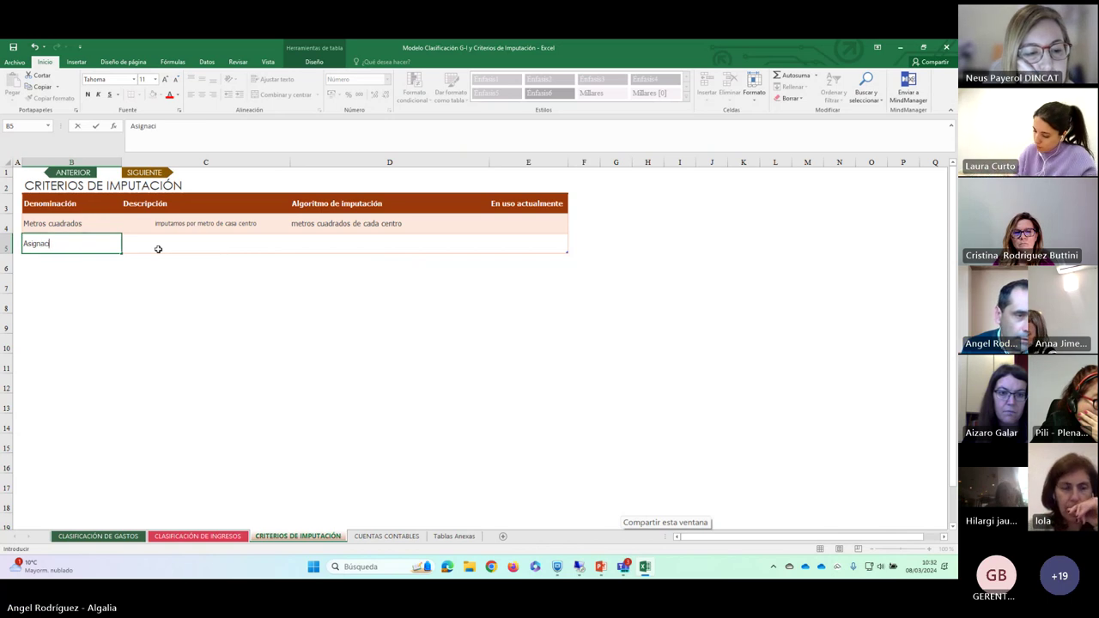
pyautogui.write('ón de')
pyautogui.press('BackSpace')
pyautogui.press('BackSpace')
pyautogui.press('BackSpace')
pyautogui.press('BackSpace')
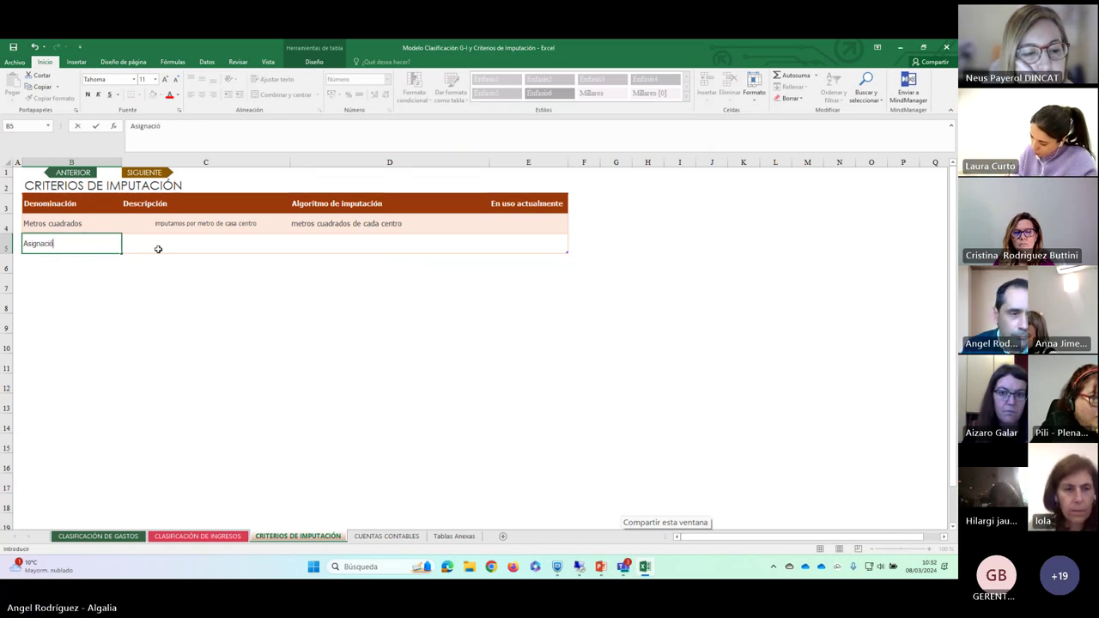
pyautogui.write('n centro')
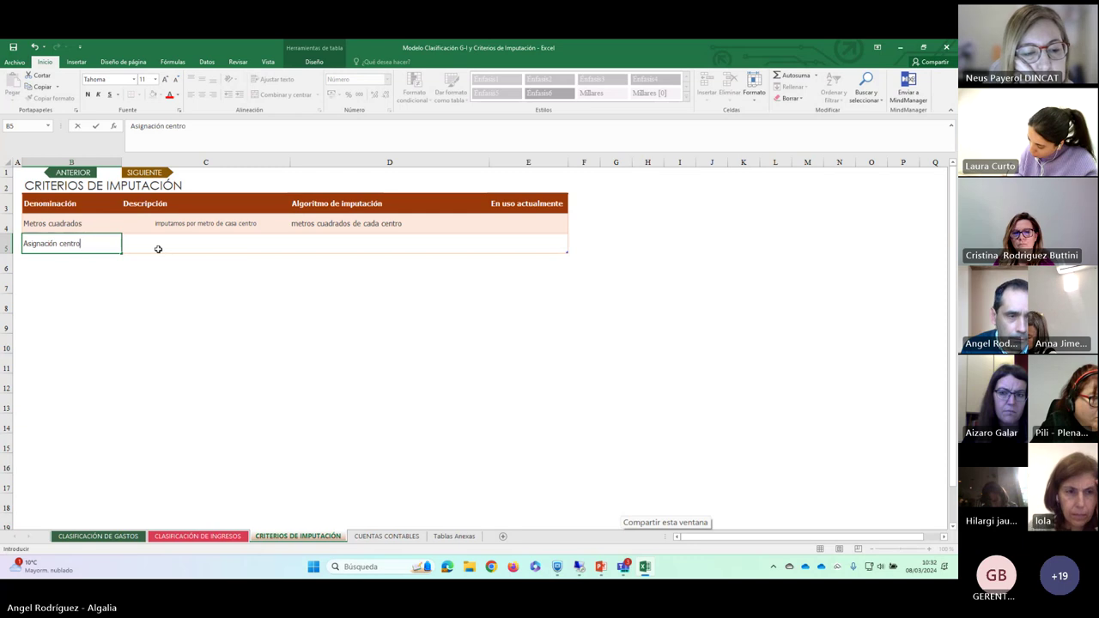
pyautogui.press('BackSpace')
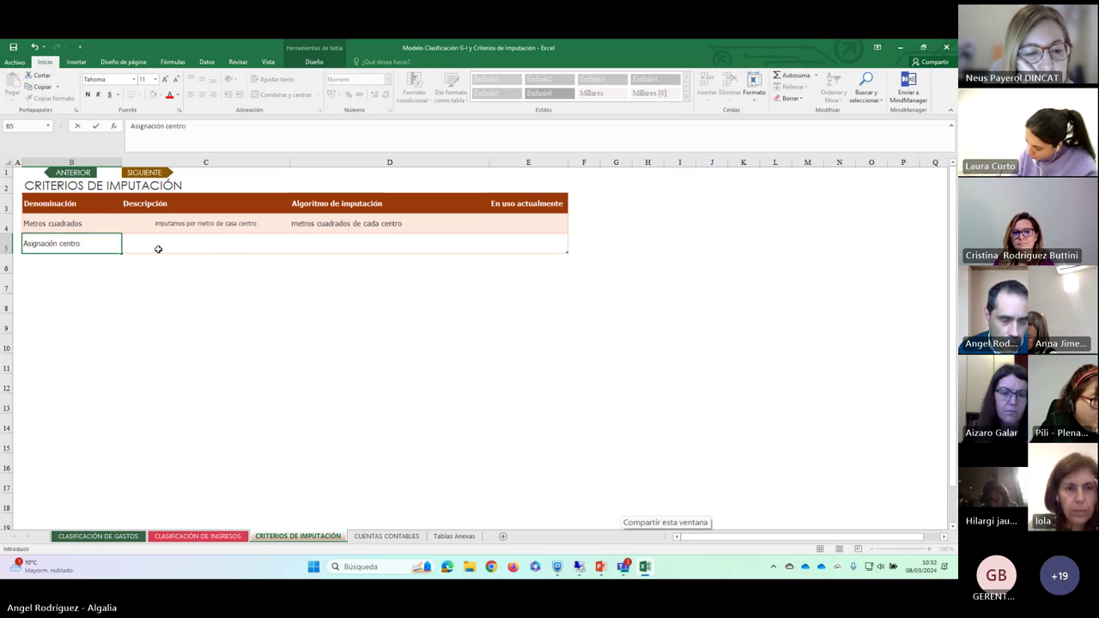
pyautogui.press('BackSpace')
pyautogui.press('BackSpace')
pyautogui.press('BackSpace')
pyautogui.press('BackSpace')
pyautogui.press('BackSpace')
pyautogui.press('BackSpace')
pyautogui.press('BackSpace')
pyautogui.press('BackSpace')
pyautogui.press('BackSpace')
pyautogui.press('BackSpace')
pyautogui.press('BackSpace')
pyautogui.press('BackSpace')
pyautogui.press('BackSpace')
pyautogui.press('BackSpace')
pyautogui.press('BackSpace')
pyautogui.press('BackSpace')
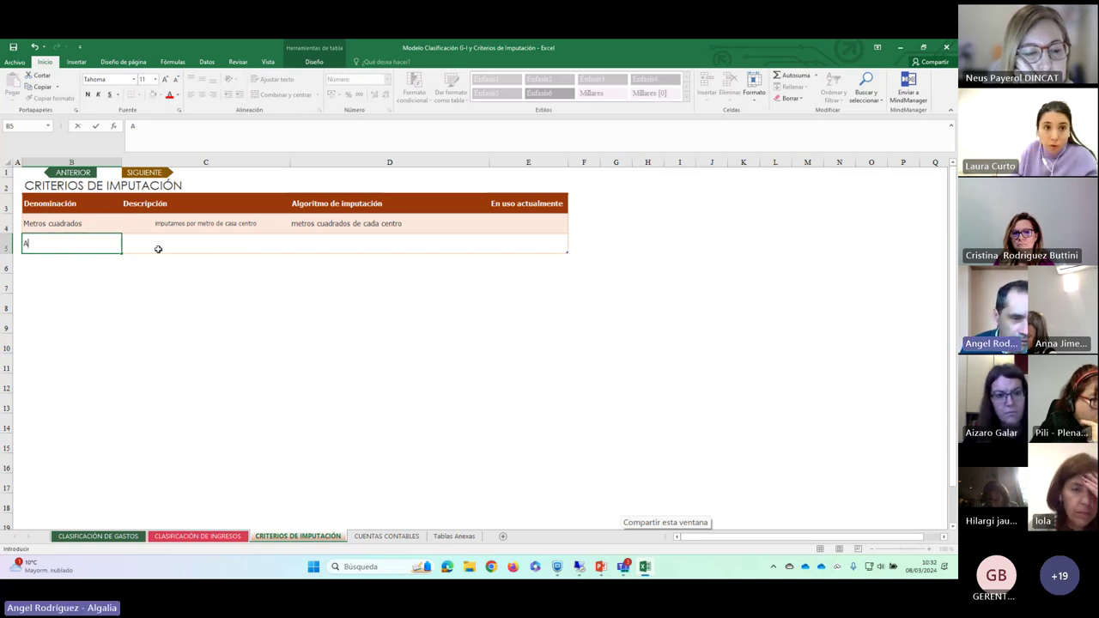
# Enter "Numero de usuarios" as the second criterion's Denominación and move to its Algoritmo de imputación
pyautogui.write('Nu')
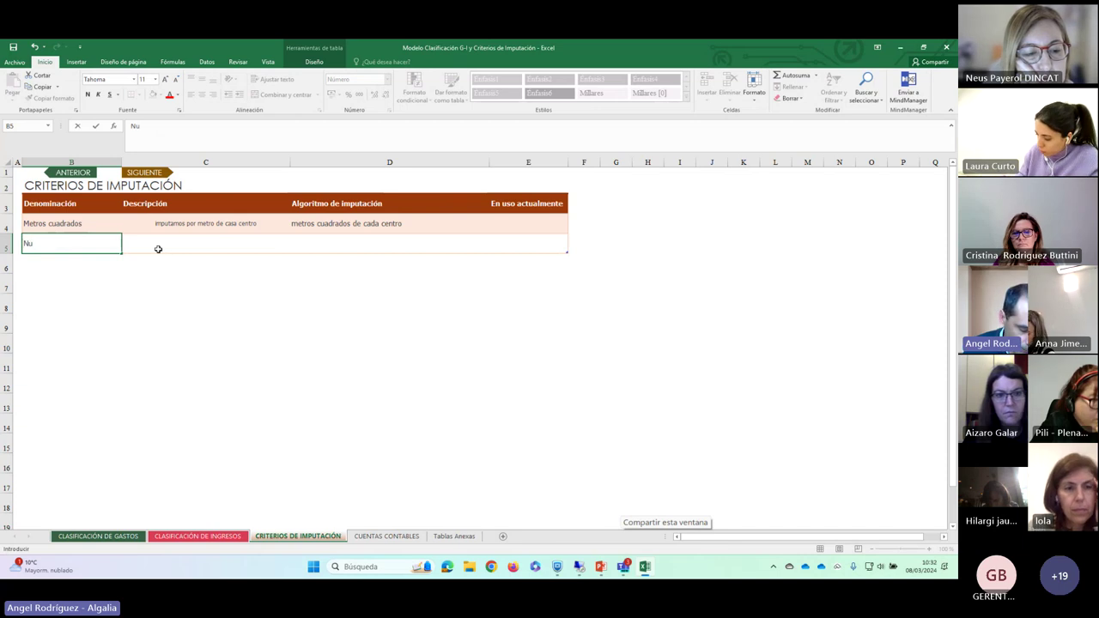
pyautogui.write('mero de usuari')
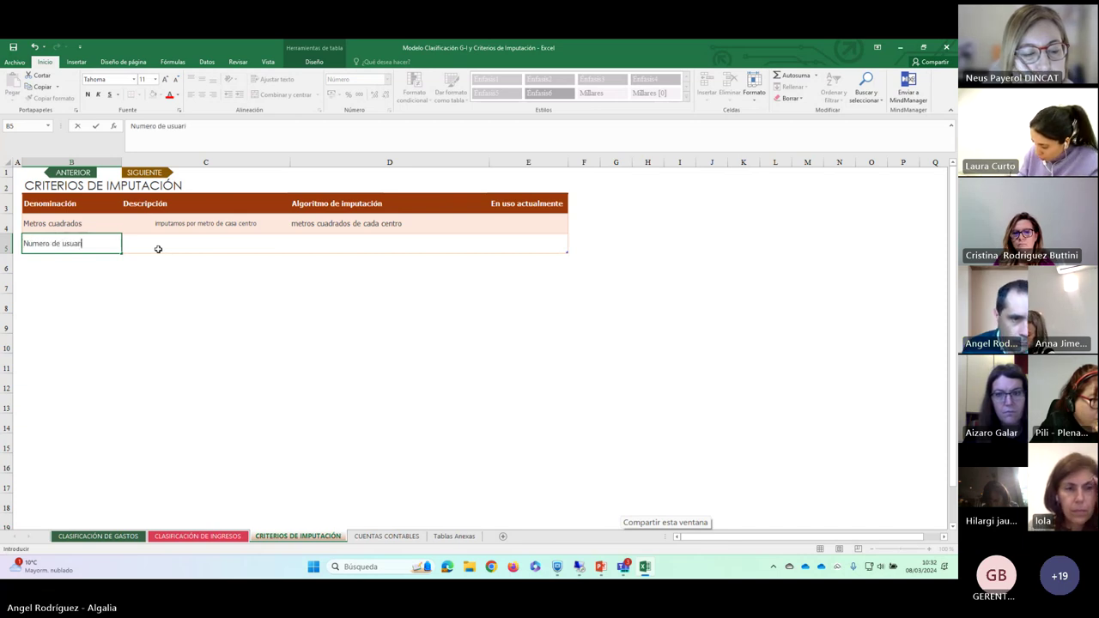
pyautogui.press('Right')
pyautogui.press('Right')
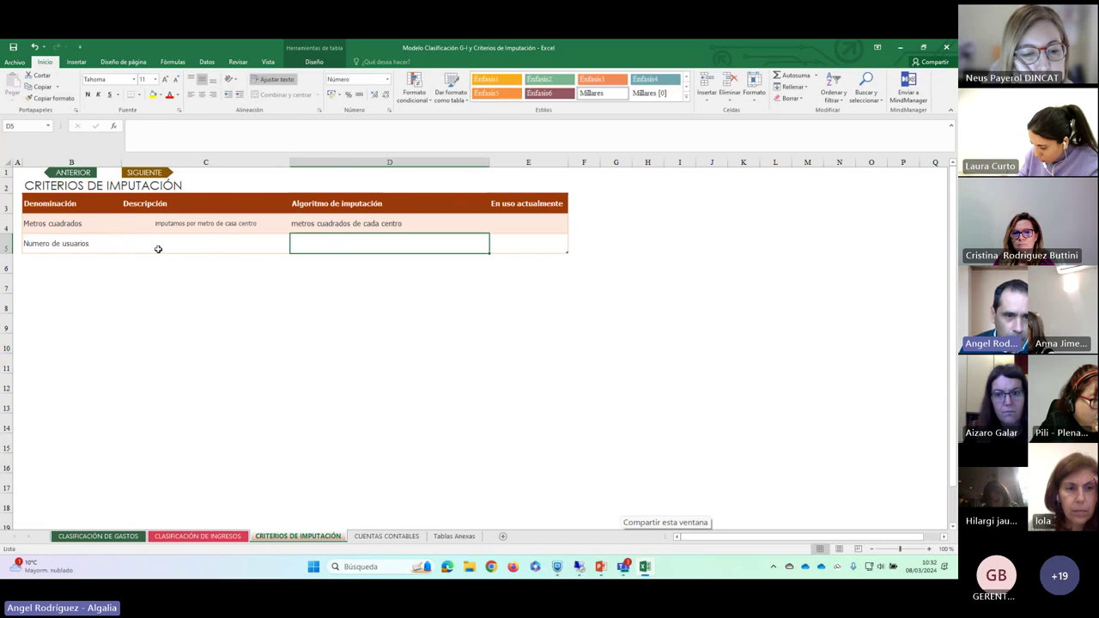
# Enter "nº de usuarios de la entidad" as the Descripción of the Numero de usuarios criterion
pyautogui.click(158, 249)
pyautogui.write('n')
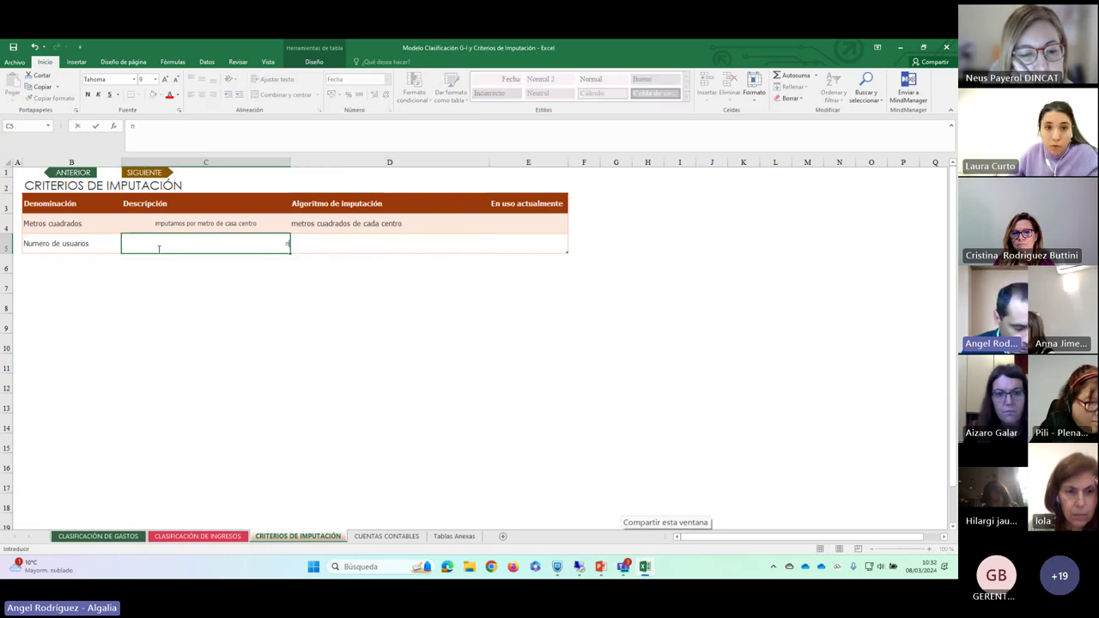
pyautogui.write('º de usuaa')
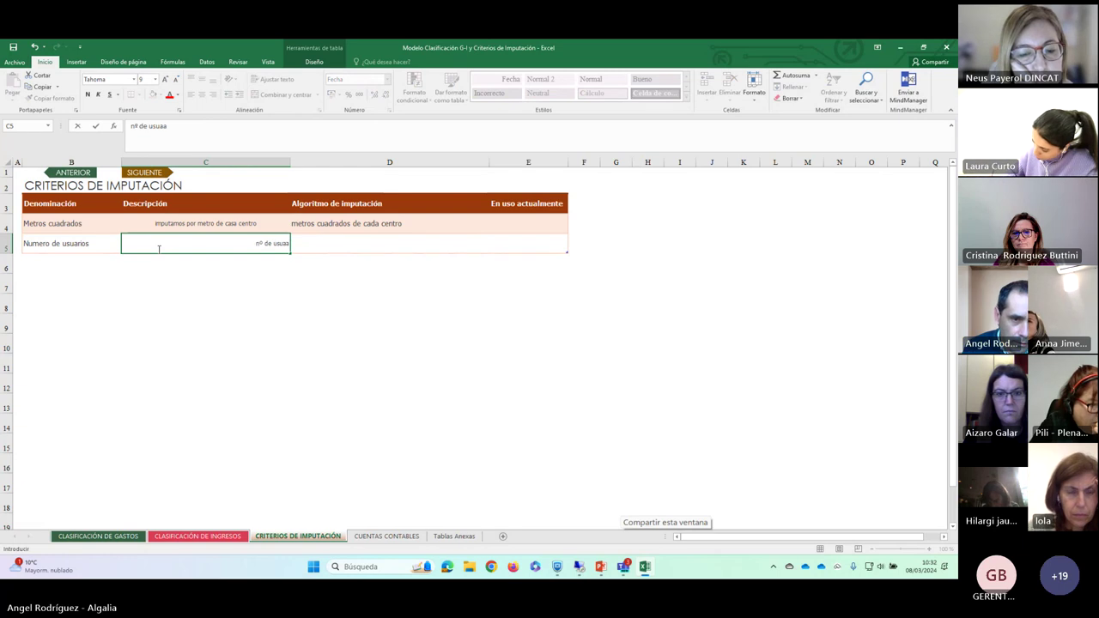
pyautogui.press('BackSpace')
pyautogui.write('rio')
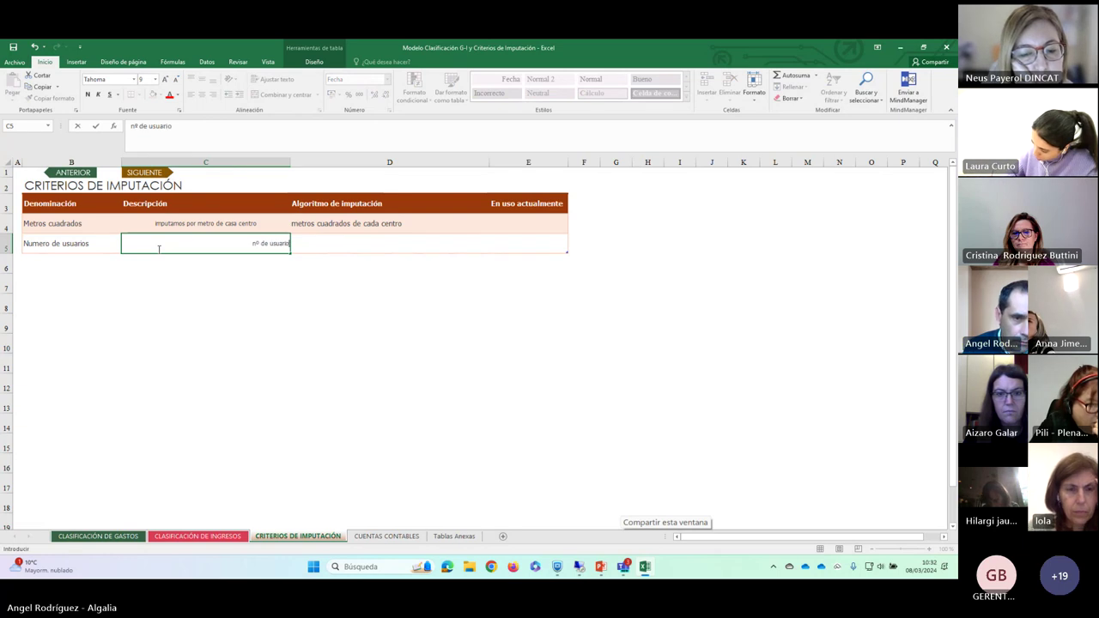
pyautogui.write('s de la entidad')
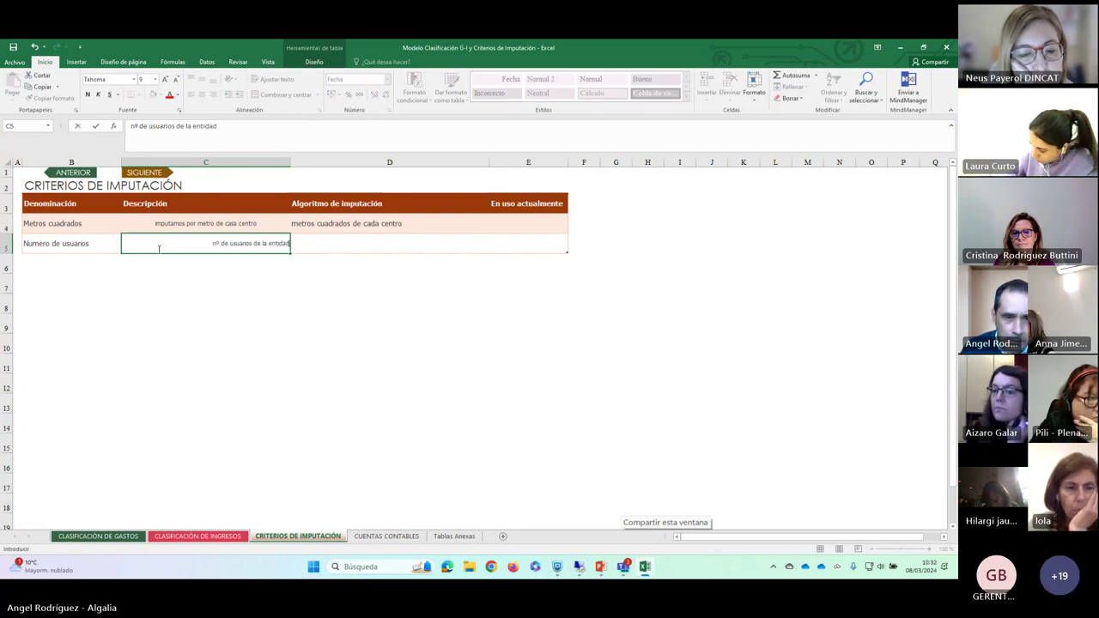
pyautogui.press('Tab')
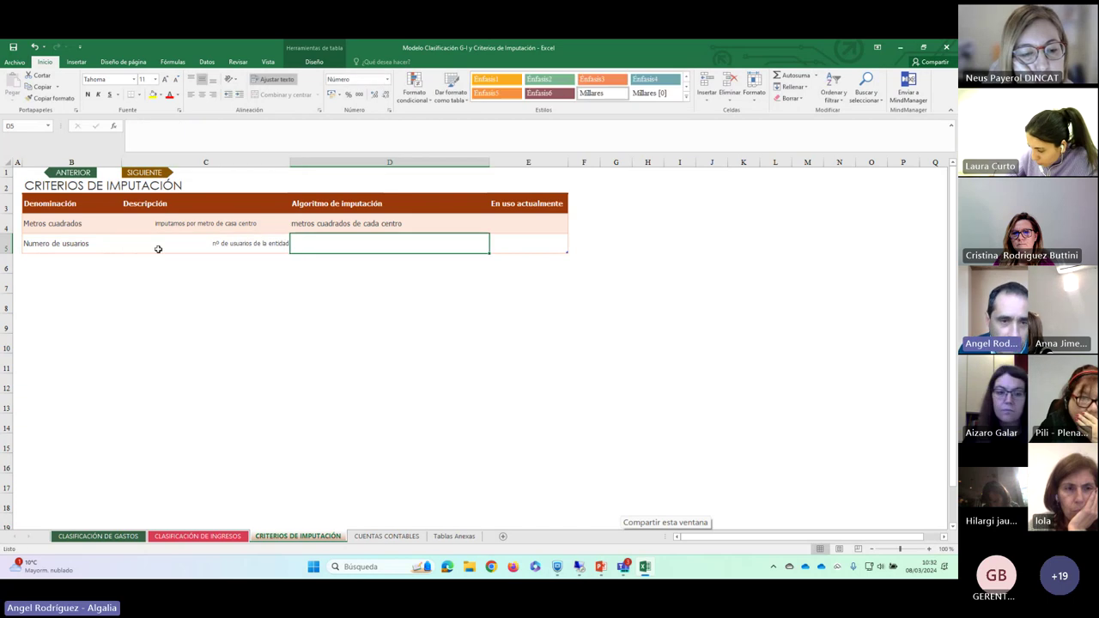
# Enter "Gasto* % usuarios" as the Algoritmo de imputación of the Numero de usuarios criterion
pyautogui.write('Gradr')
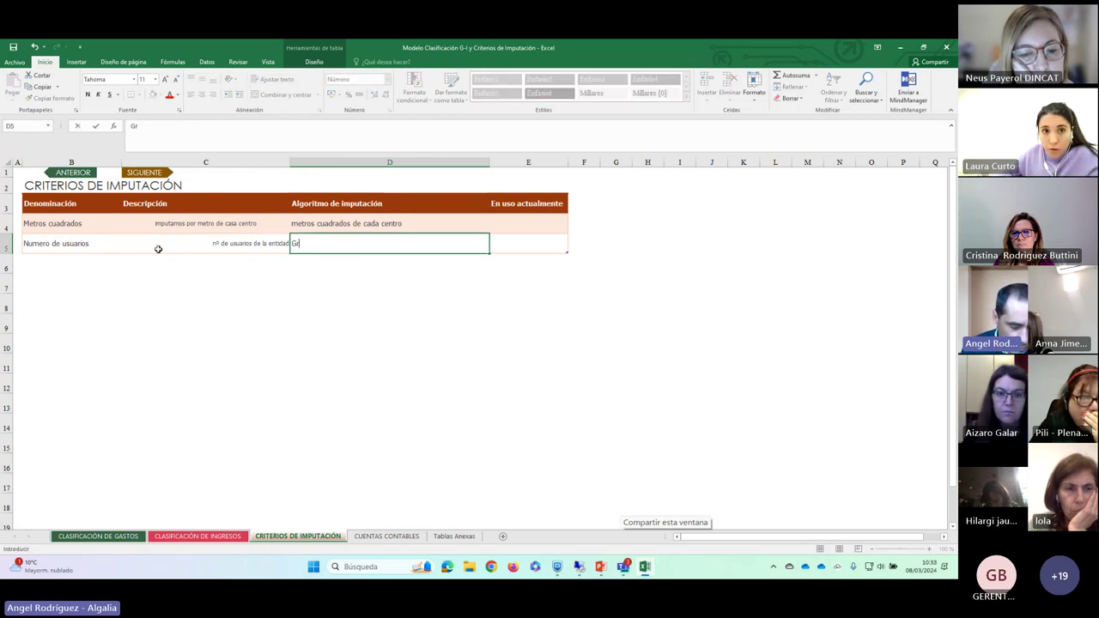
pyautogui.press('BackSpace')
pyautogui.press('BackSpace')
pyautogui.press('BackSpace')
pyautogui.press('BackSpace')
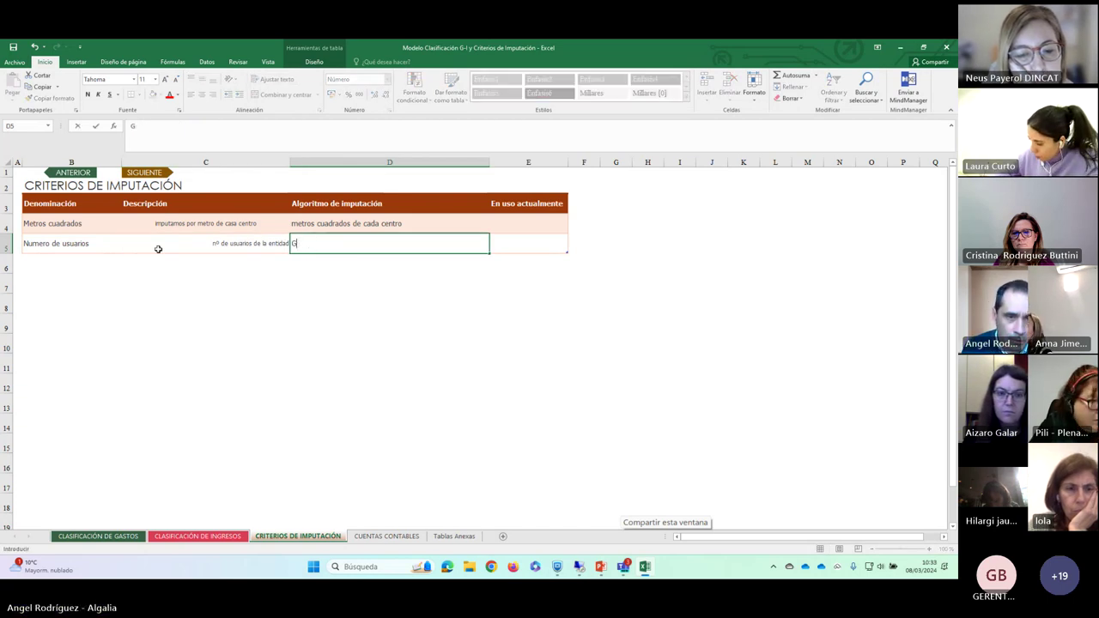
pyautogui.write('asto')
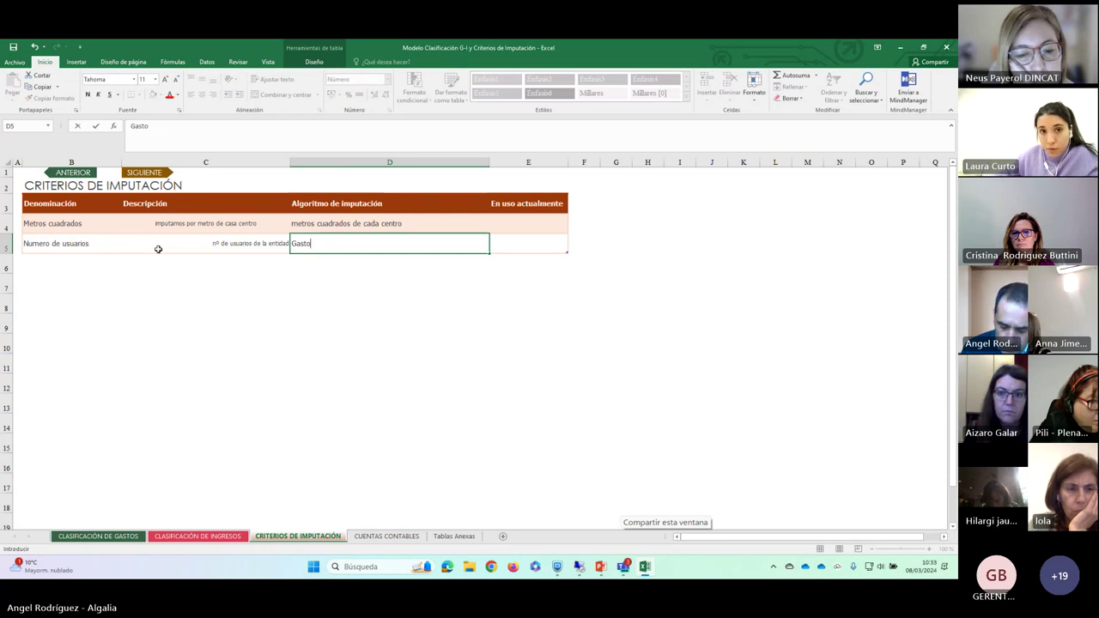
pyautogui.write('*')
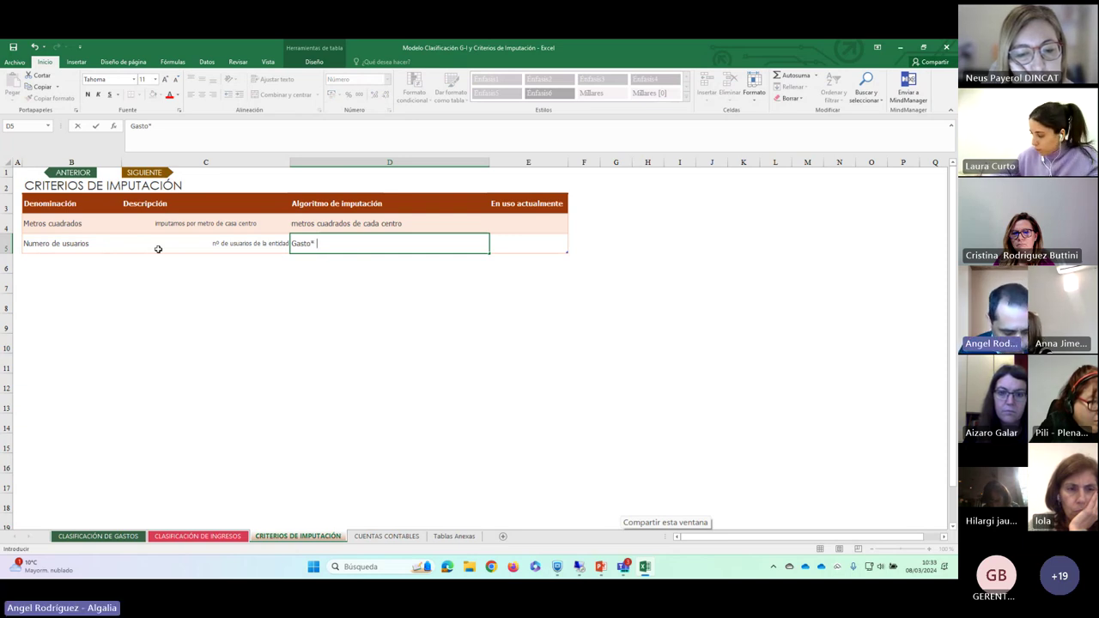
pyautogui.write(' % usuar')
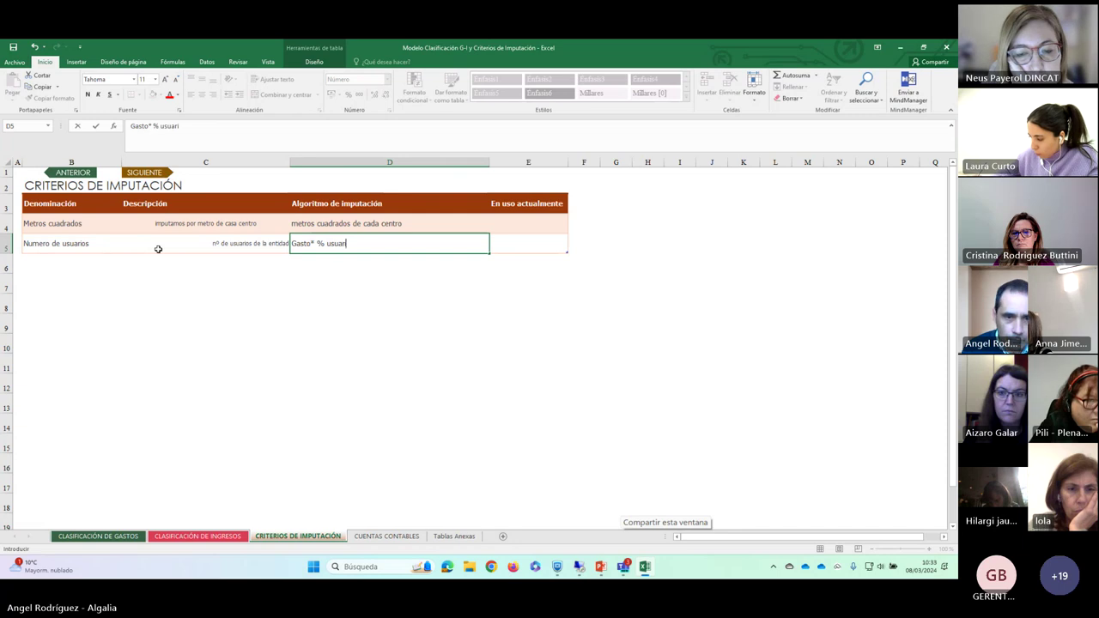
pyautogui.write('ios')
pyautogui.press('Return')
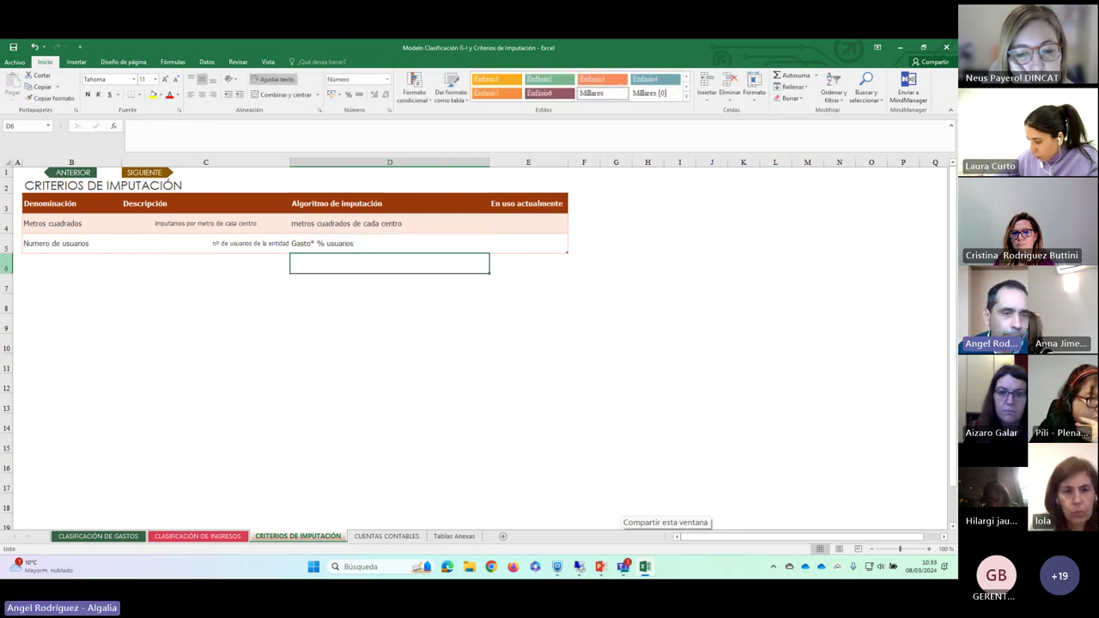
# Look over the CLASIFICACIÓN DE GASTOS, CUENTAS CONTABLES and CRITERIOS DE IMPUTACIÓN sheets, and return to CLASIFICACIÓN DE GASTOS
pyautogui.click(115, 532)
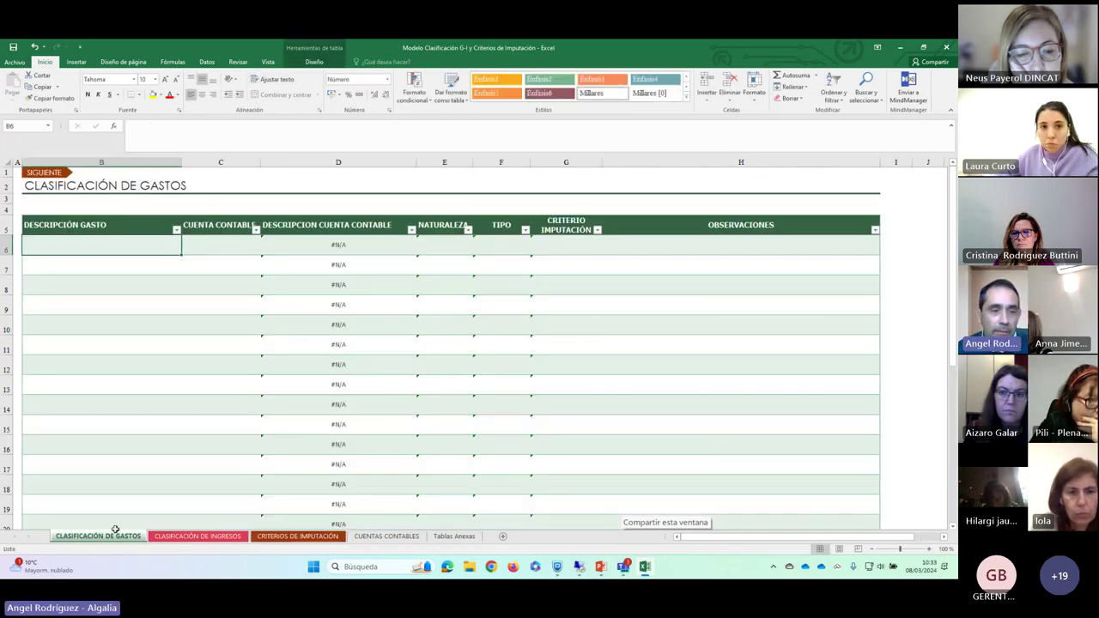
pyautogui.click(177, 230)
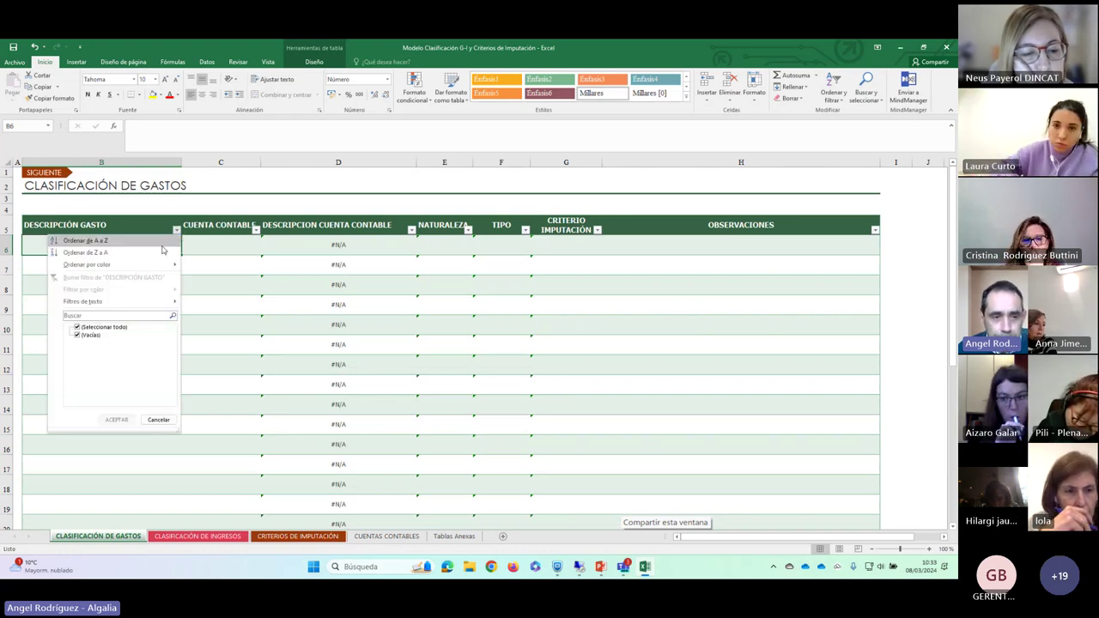
pyautogui.press('Escape')
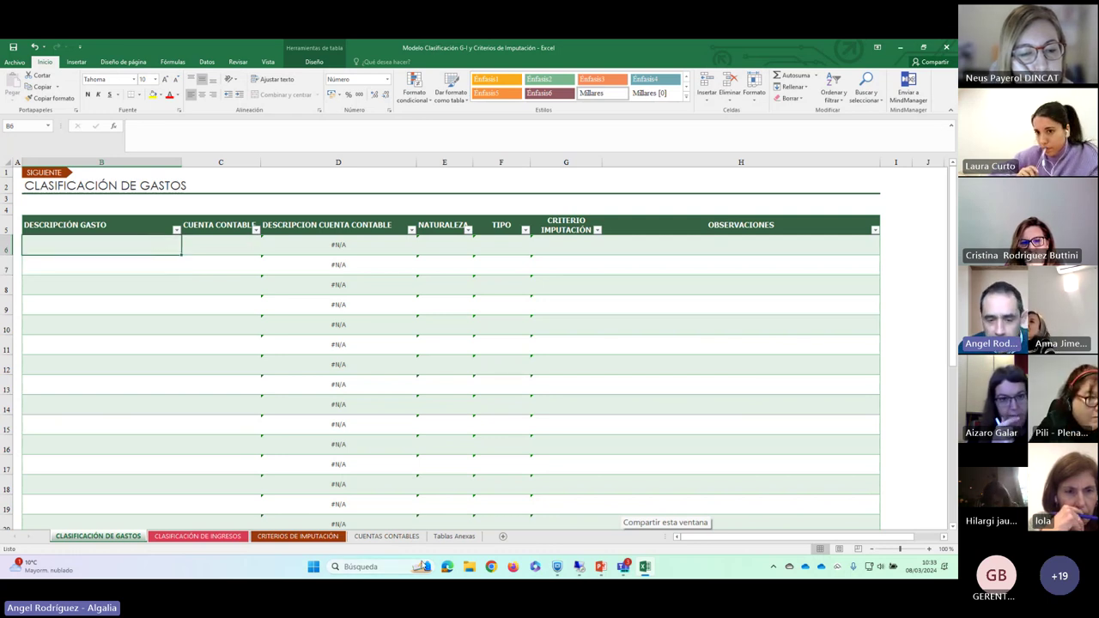
pyautogui.click(407, 537)
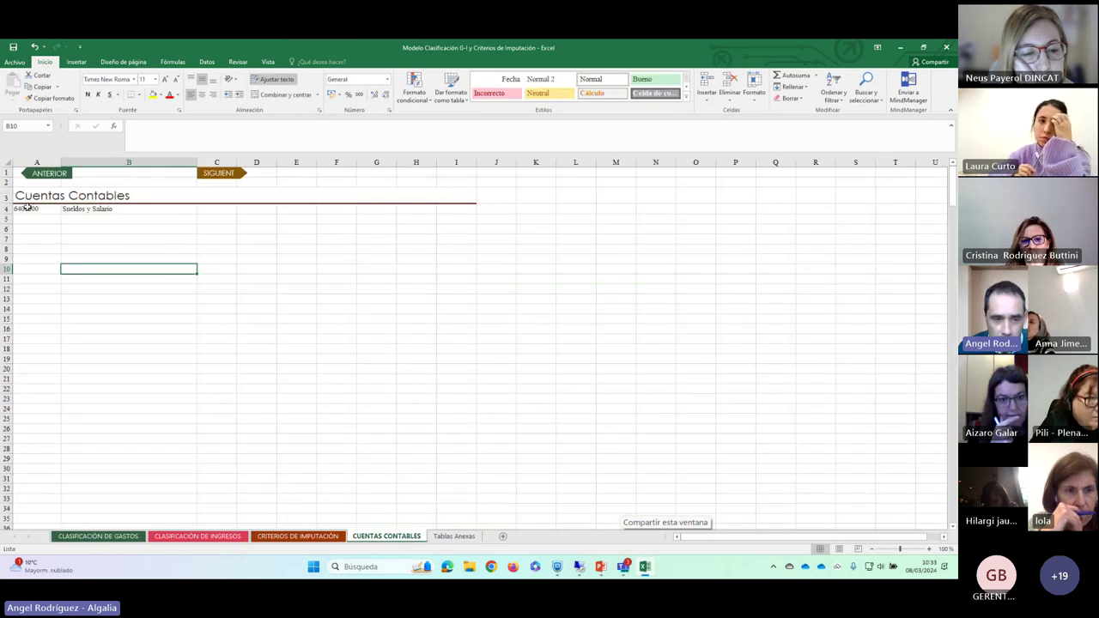
pyautogui.click(298, 537)
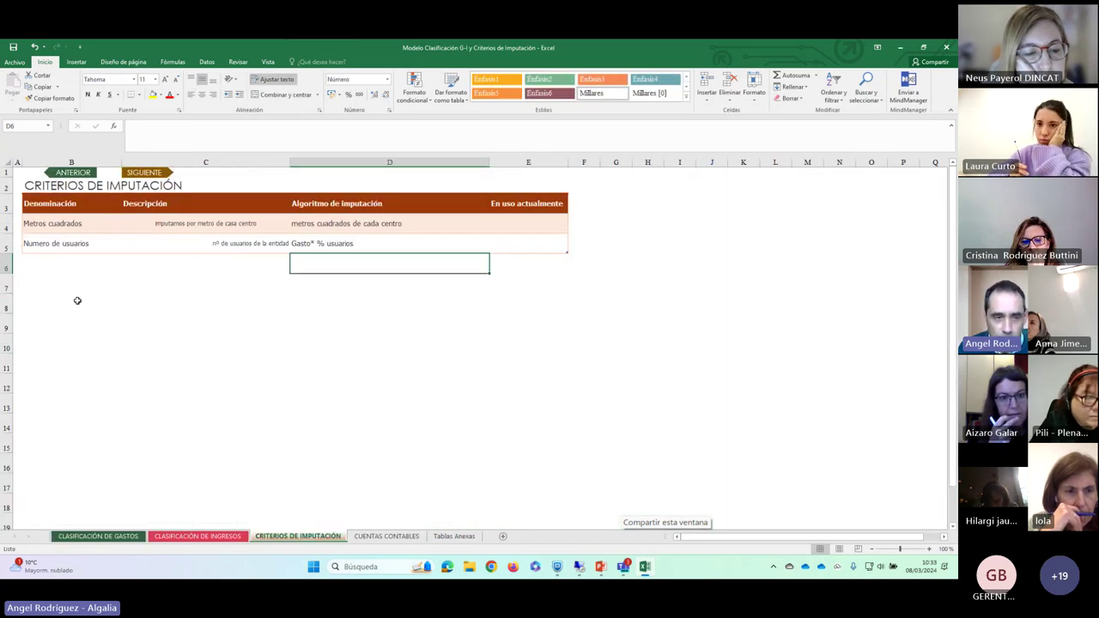
pyautogui.click(96, 538)
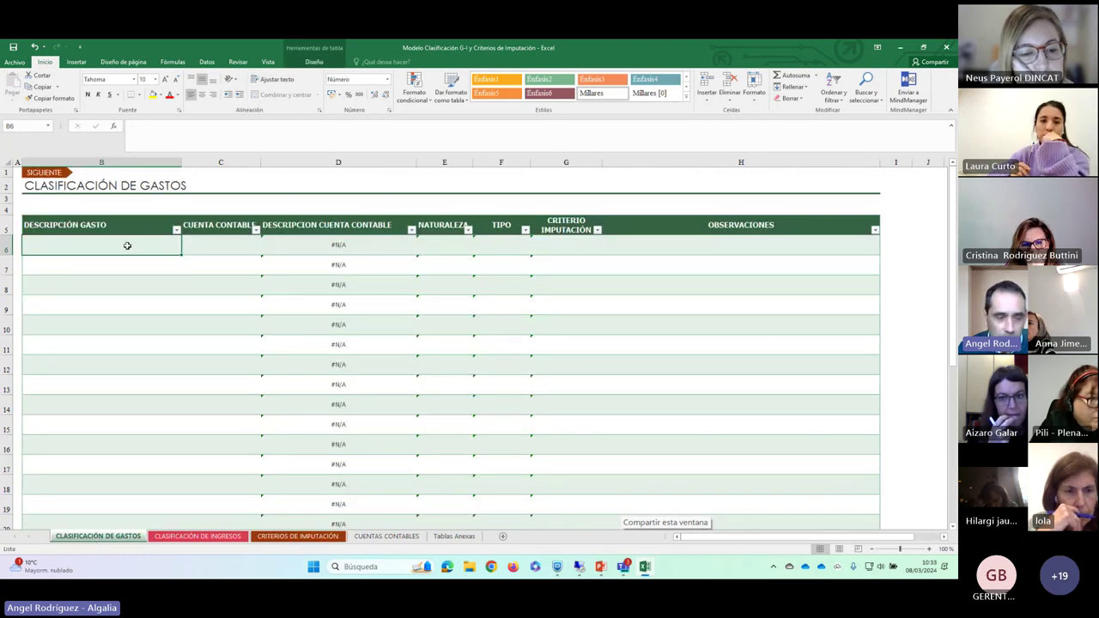
pyautogui.write('salari p')
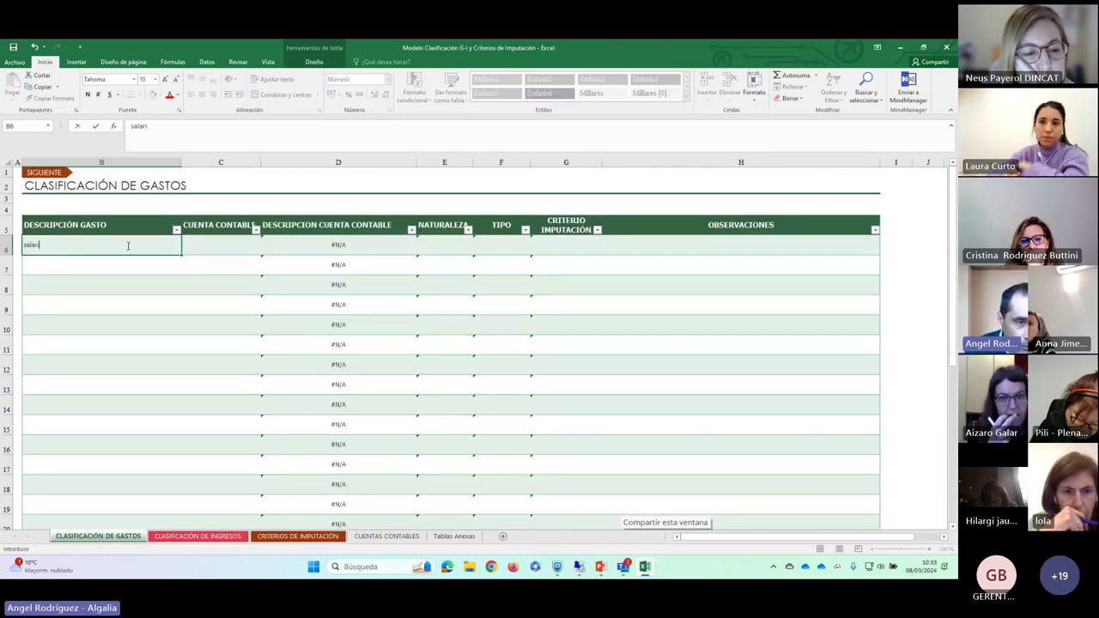
pyautogui.press('BackSpace')
pyautogui.press('BackSpace')
pyautogui.press('BackSpace')
pyautogui.press('BackSpace')
pyautogui.press('BackSpace')
pyautogui.press('BackSpace')
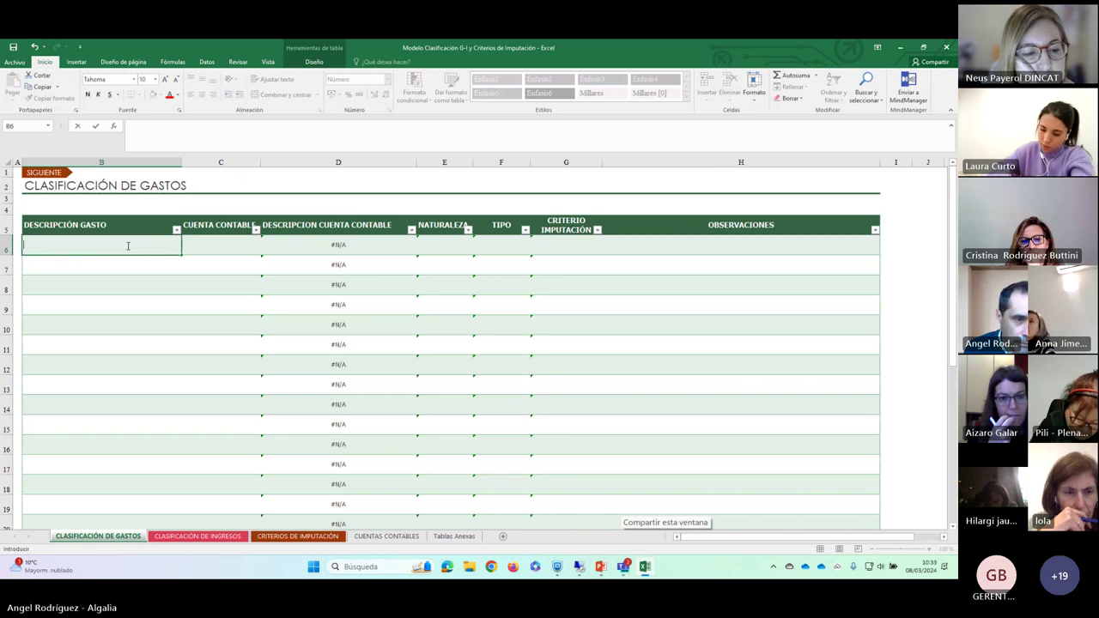
pyautogui.write('SAL')
pyautogui.press('BackSpace')
pyautogui.press('BackSpace')
pyautogui.press('BackSpace')
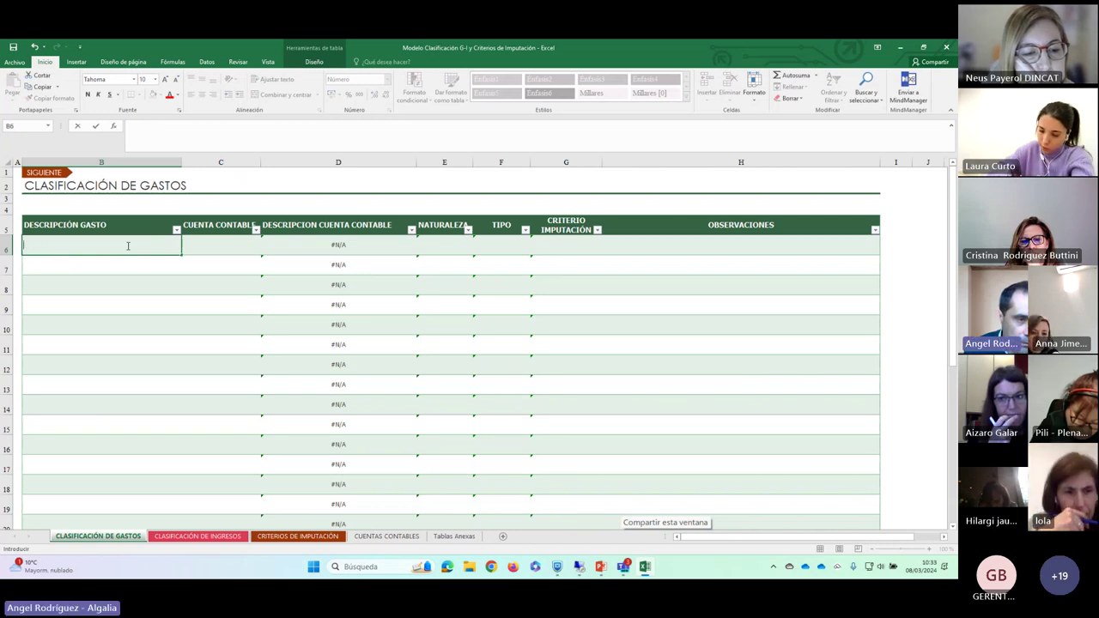
# Enter "Salarios personal de administración" as the first Descripción Gasto in CLASIFICACIÓN DE GASTOS
pyautogui.write('s')
pyautogui.write('Salri')
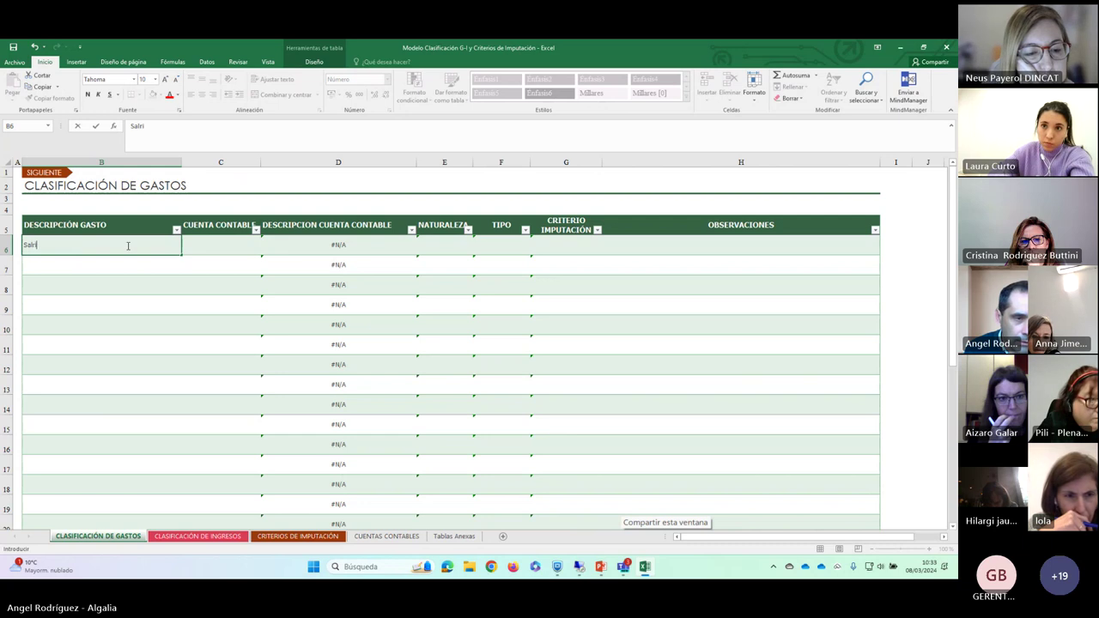
pyautogui.press('BackSpace')
pyautogui.press('BackSpace')
pyautogui.write('arios m')
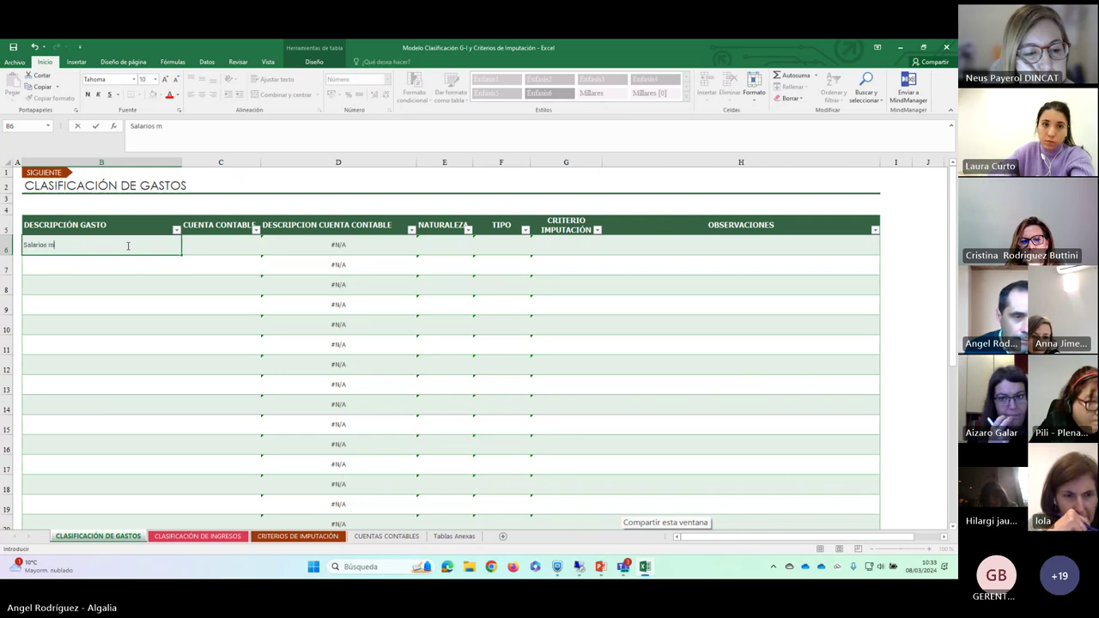
pyautogui.write('er')
pyautogui.press('BackSpace')
pyautogui.press('BackSpace')
pyautogui.press('BackSpace')
pyautogui.write('pe')
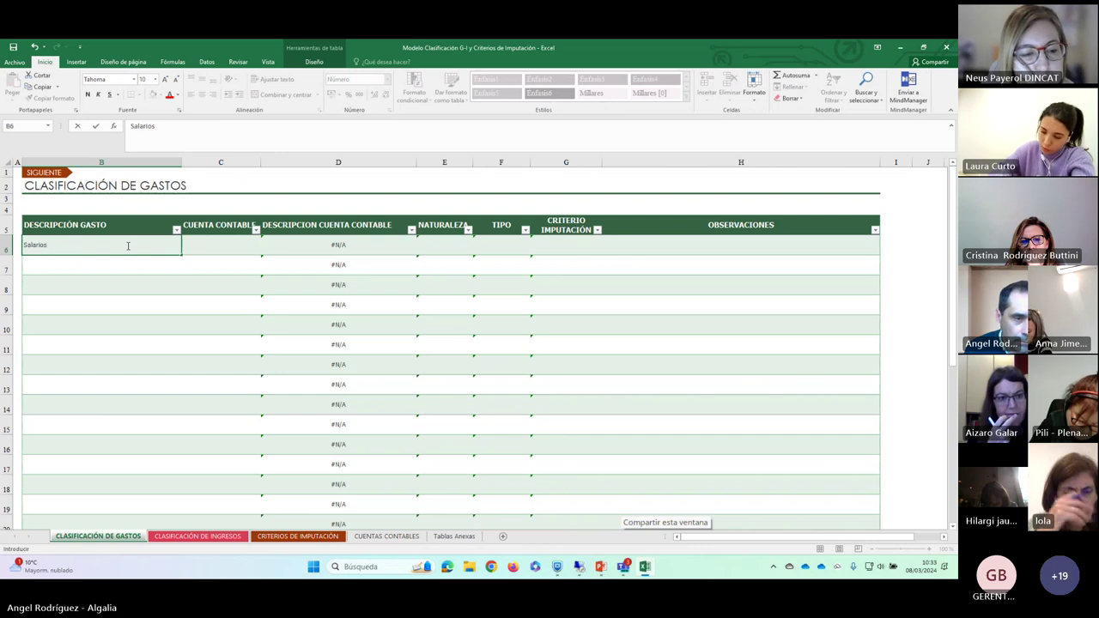
pyautogui.write(' personal de admi')
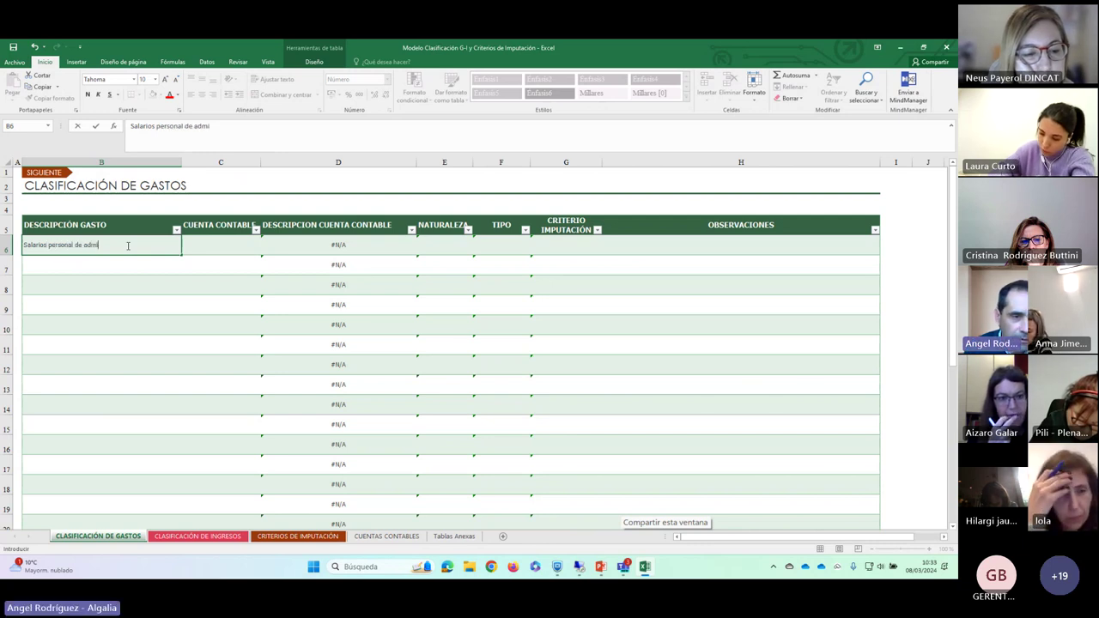
pyautogui.write('nistra')
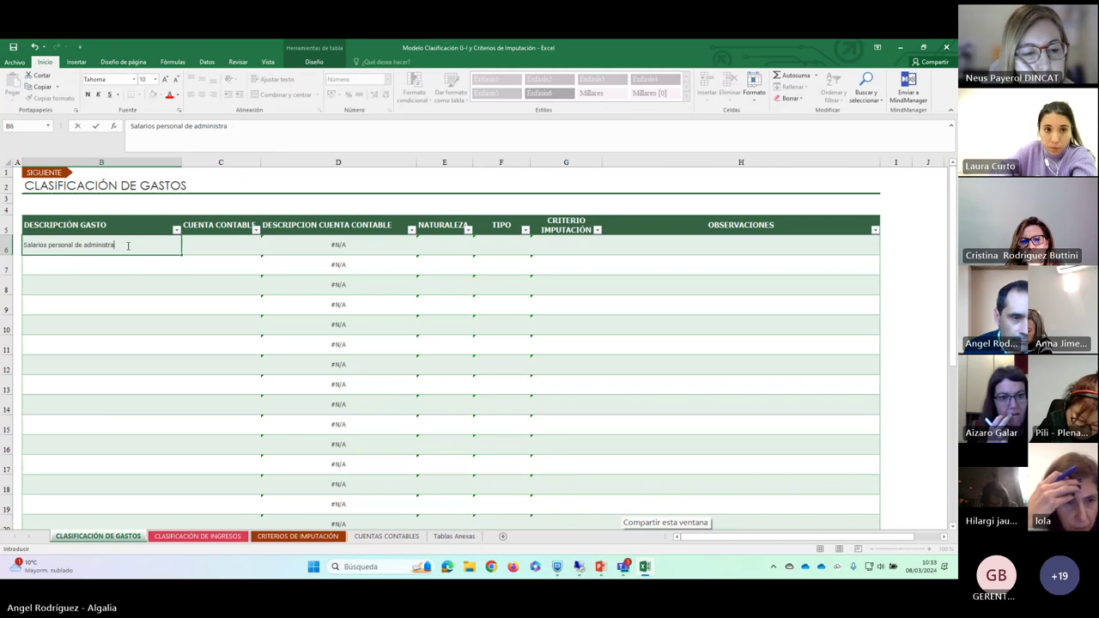
pyautogui.write('co')
pyautogui.write('ón')
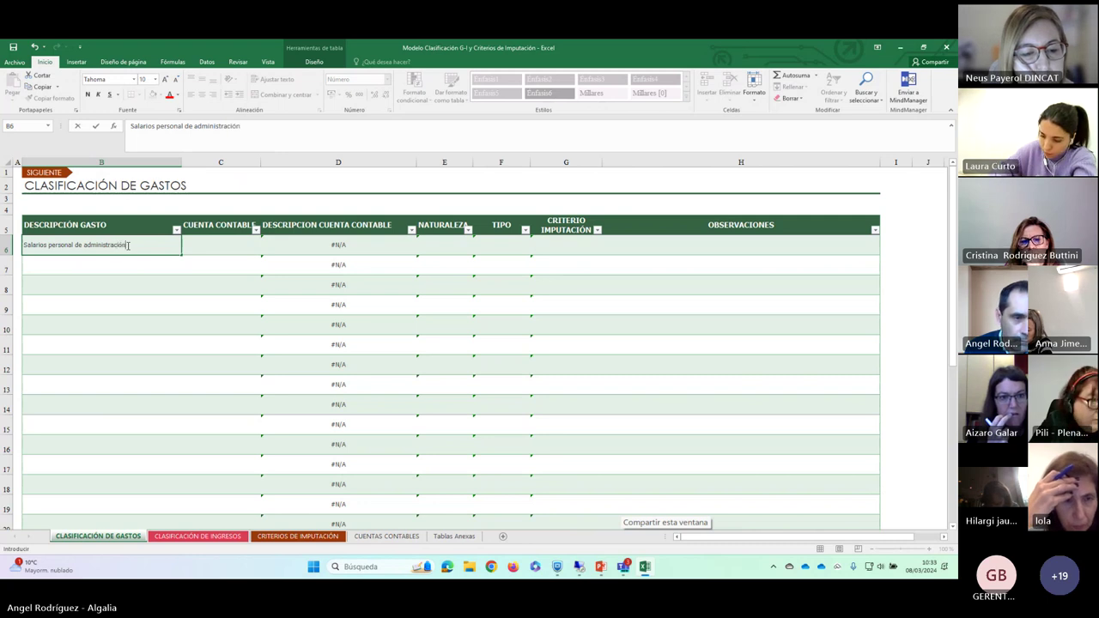
pyautogui.press('Return')
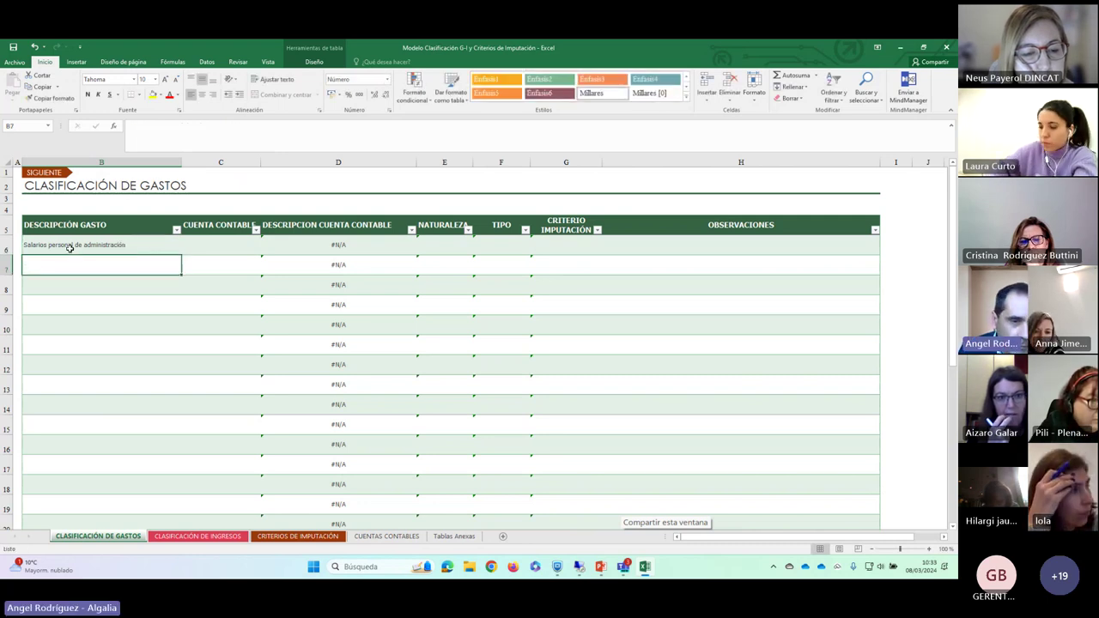
# Choose ledger account 6400000 as the Cuenta Contable for the Salarios personal de administración expense
pyautogui.click(241, 245)
pyautogui.click(266, 252)
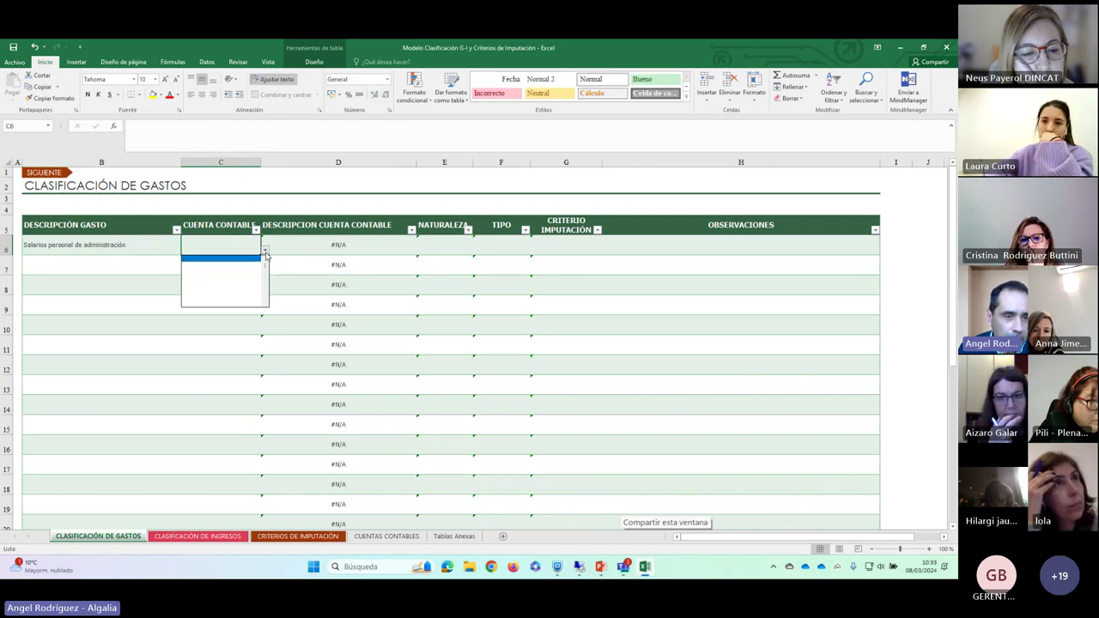
pyautogui.scroll(1, 268, 269)
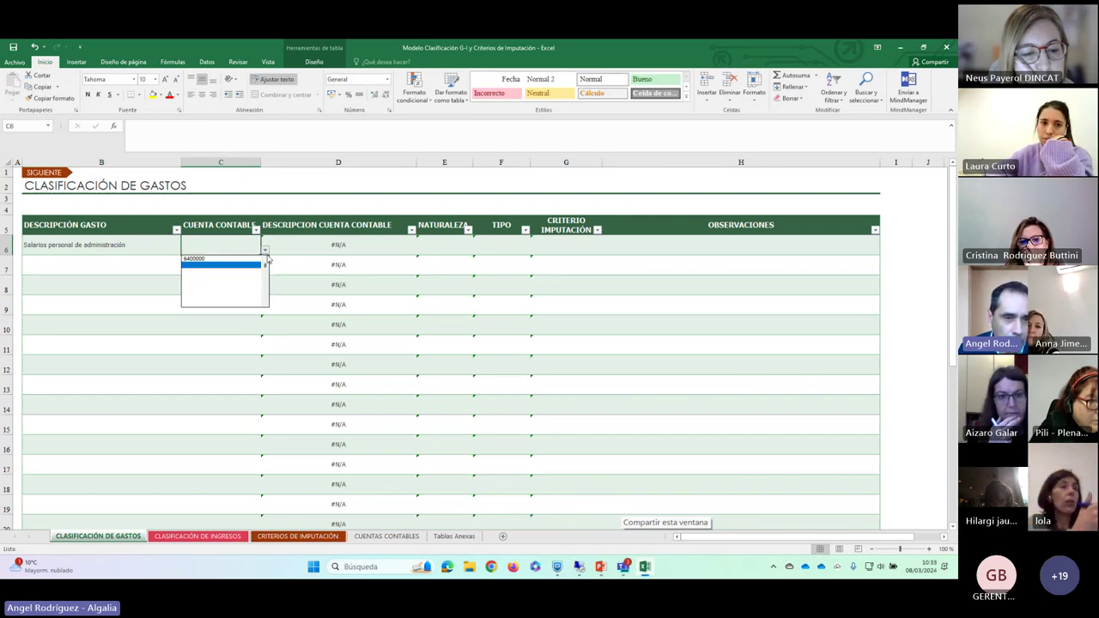
pyautogui.click(204, 259)
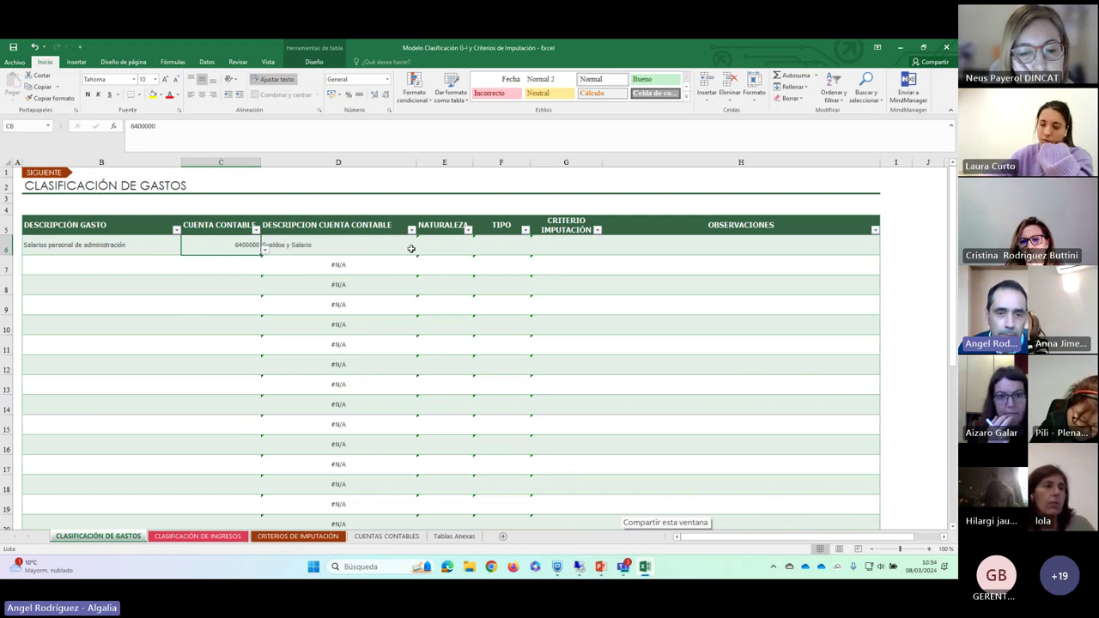
# Set the Naturaleza of the Salarios personal de administración expense to Fijo
pyautogui.click(441, 247)
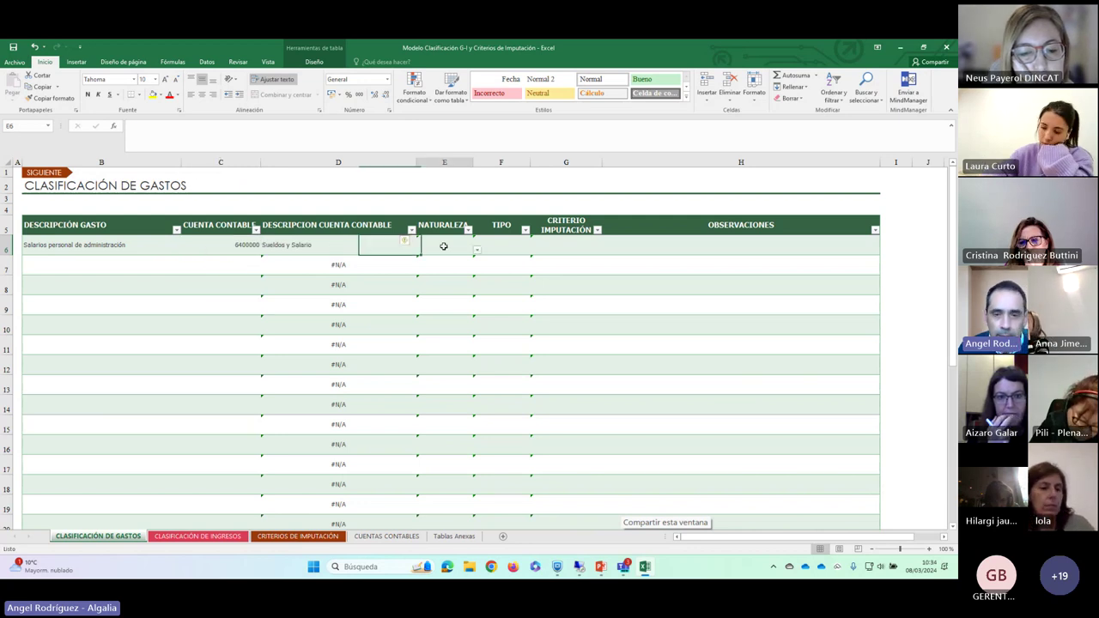
pyautogui.doubleClick(79, 246)
pyautogui.click(427, 250)
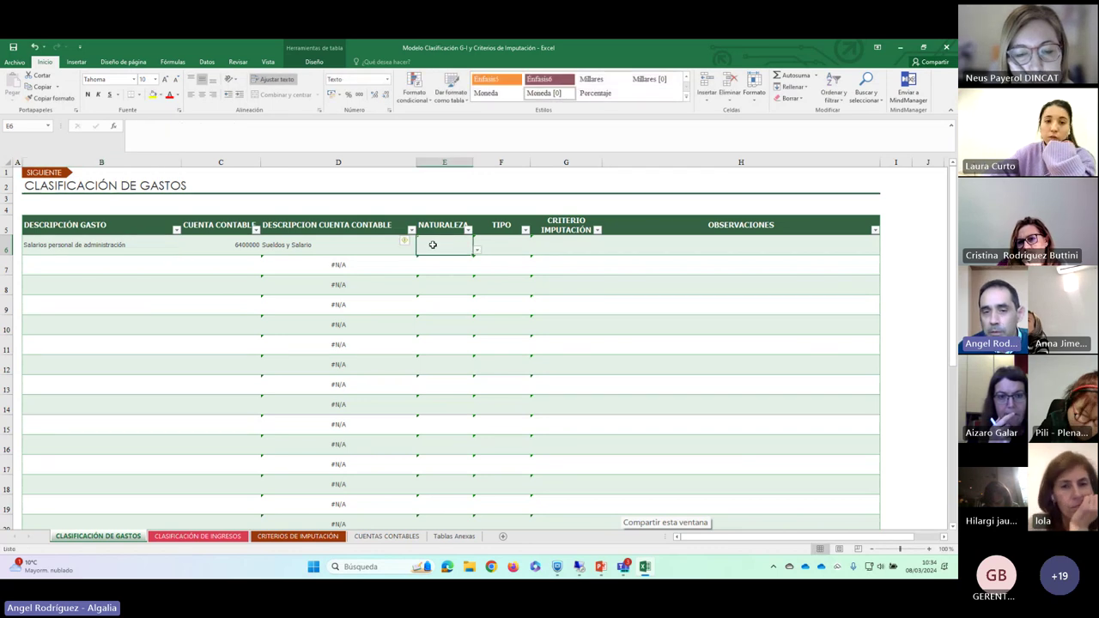
pyautogui.click(478, 251)
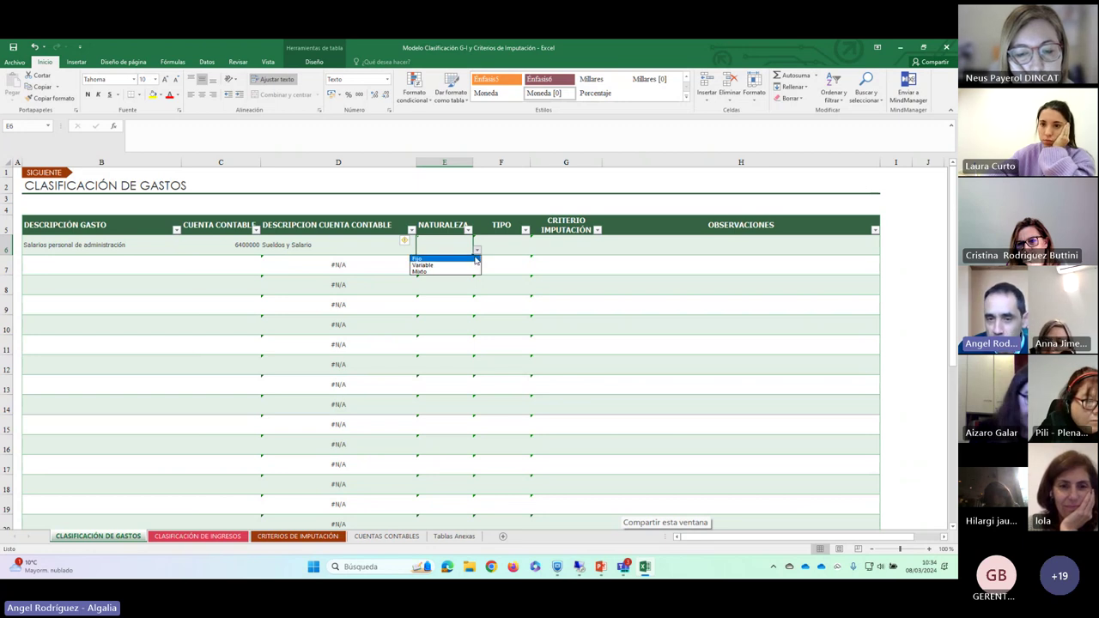
pyautogui.click(475, 259)
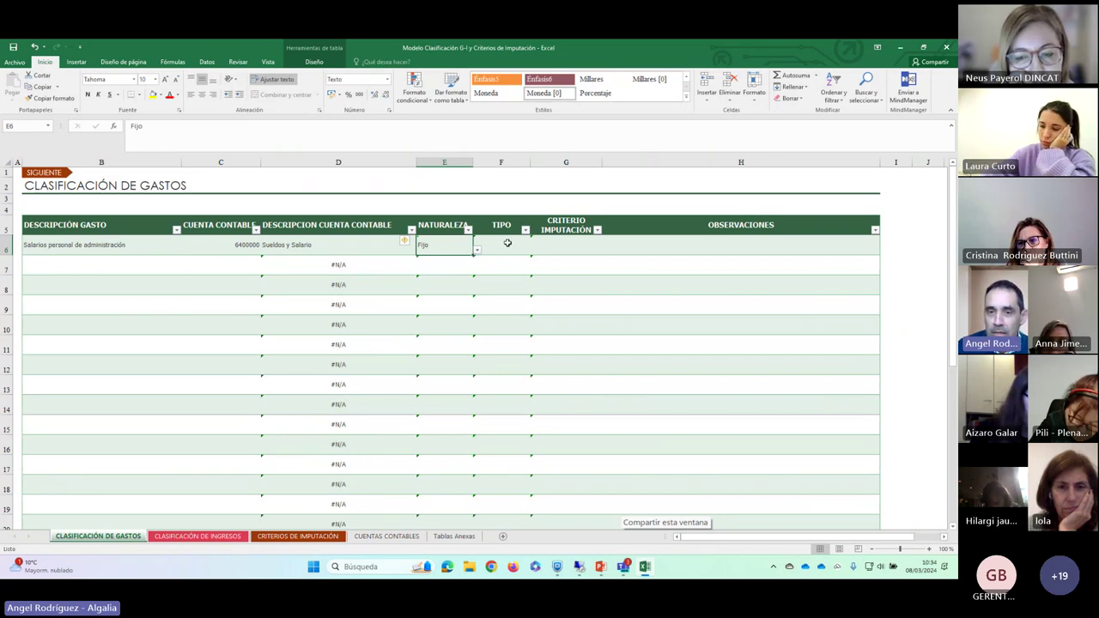
pyautogui.click(502, 245)
pyautogui.click(448, 250)
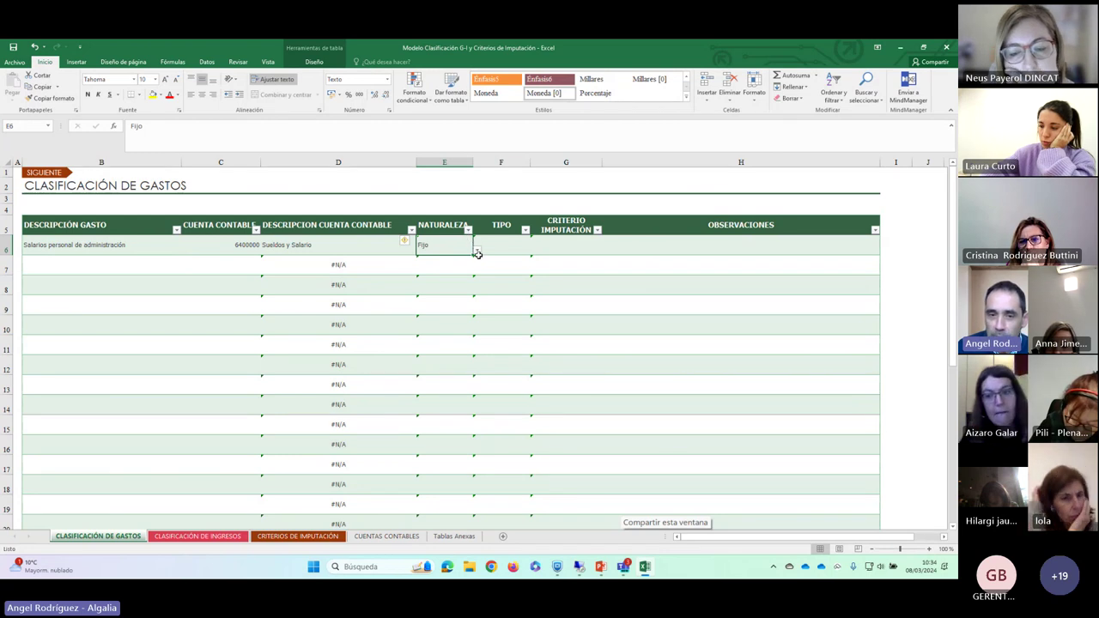
# Review the Naturaleza options and the filled-in cells of the Salarios personal de administración expense
pyautogui.click(476, 250)
pyautogui.click(471, 249)
pyautogui.click(476, 251)
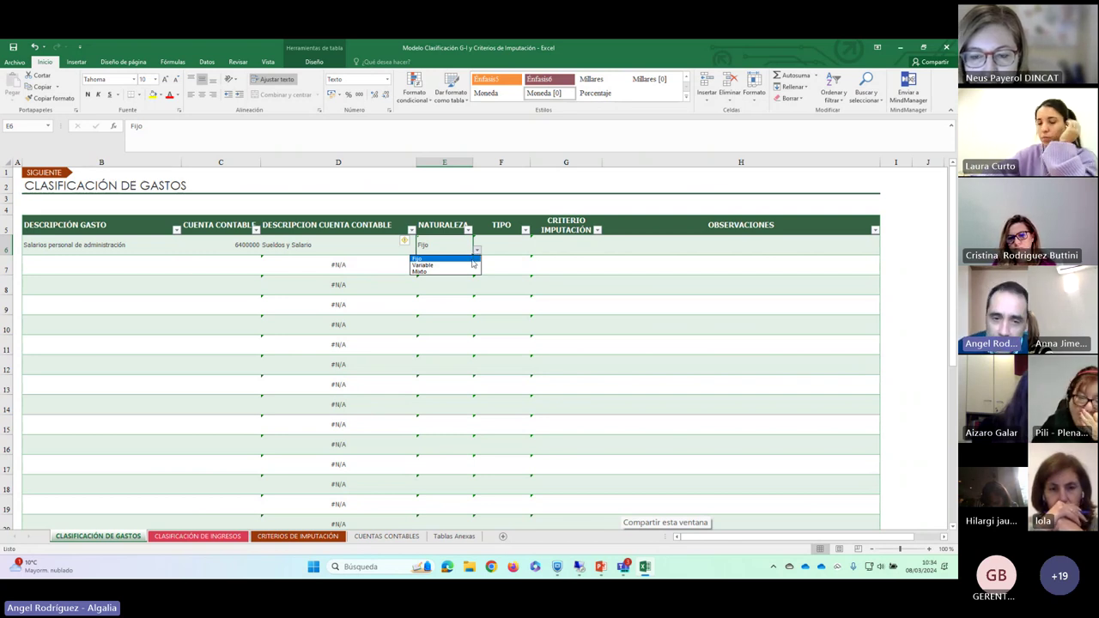
pyautogui.click(446, 251)
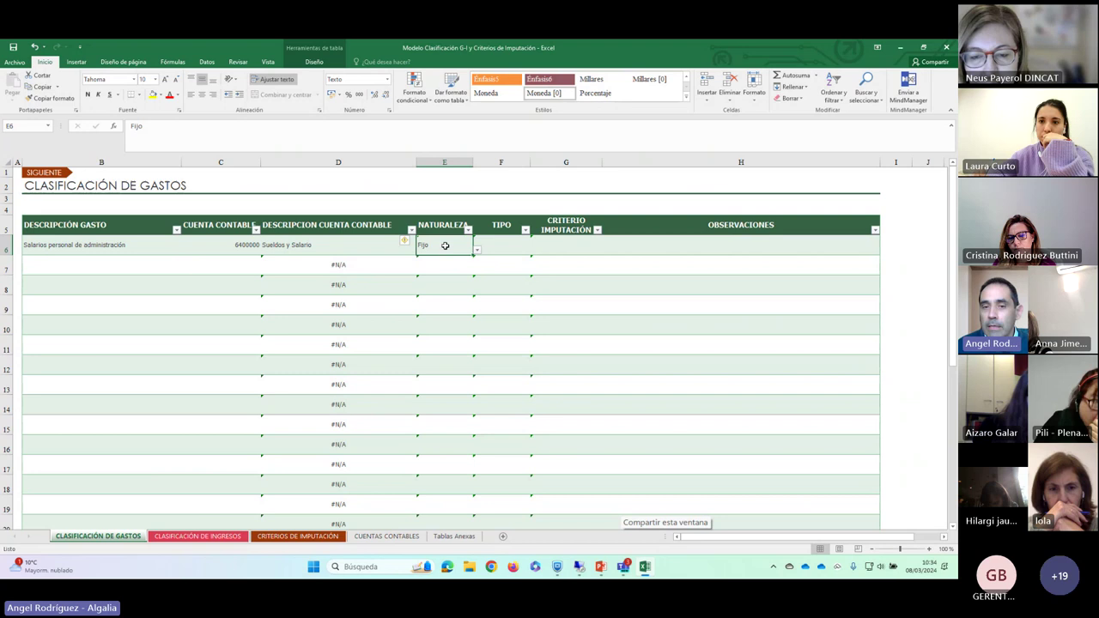
pyautogui.click(512, 246)
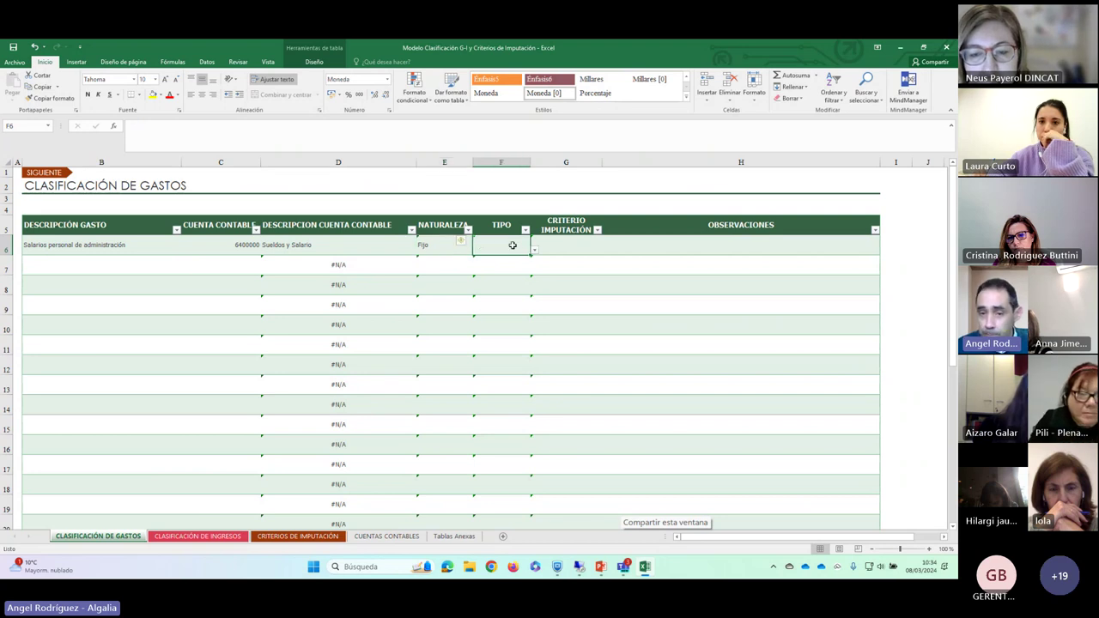
pyautogui.click(85, 252)
pyautogui.click(229, 248)
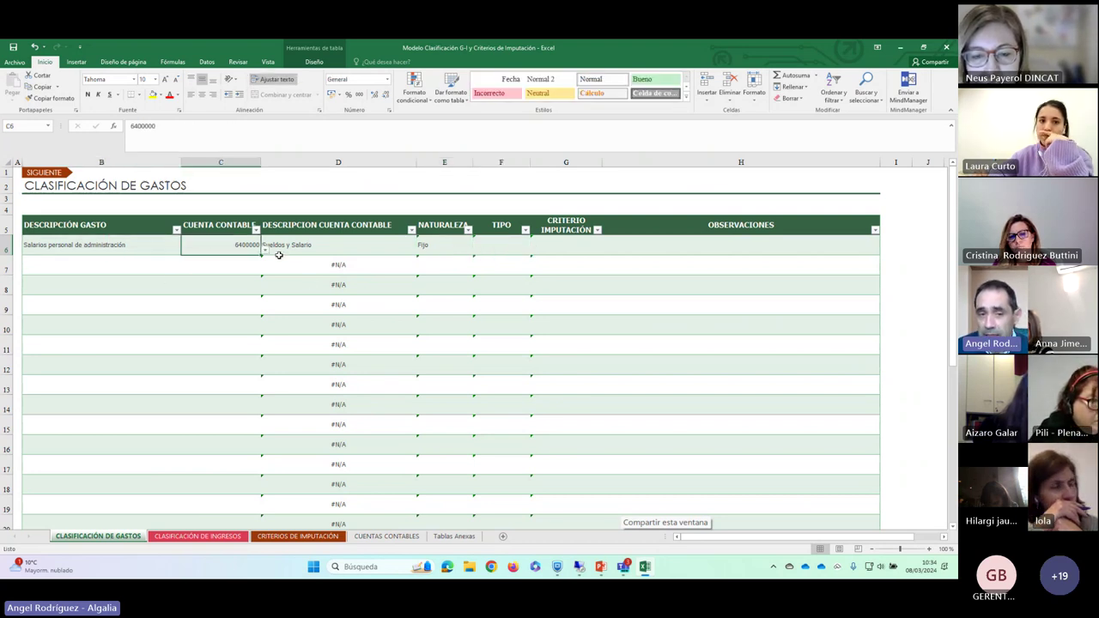
pyautogui.click(299, 249)
pyautogui.click(434, 248)
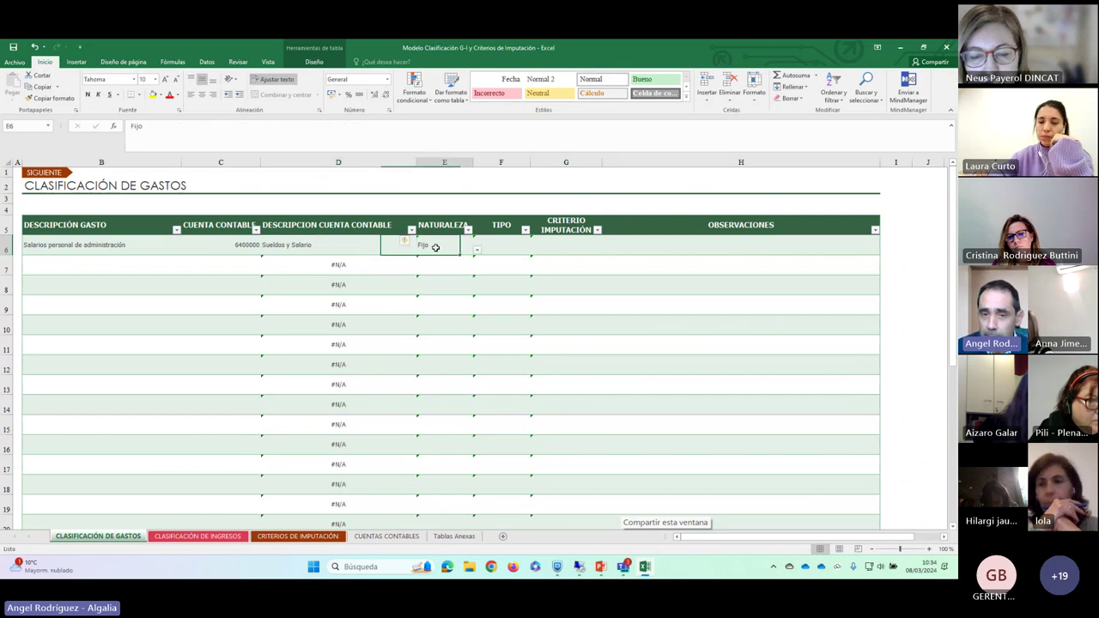
# Set the Tipo of the Salarios personal de administración expense to Imputable
pyautogui.click(495, 248)
pyautogui.click(535, 252)
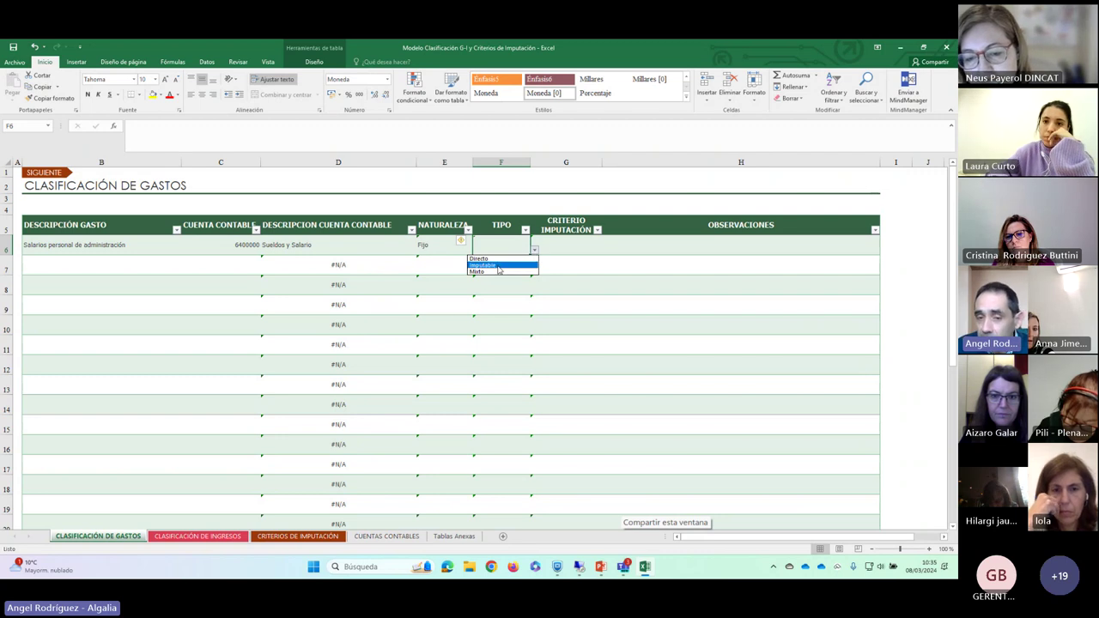
pyautogui.click(499, 267)
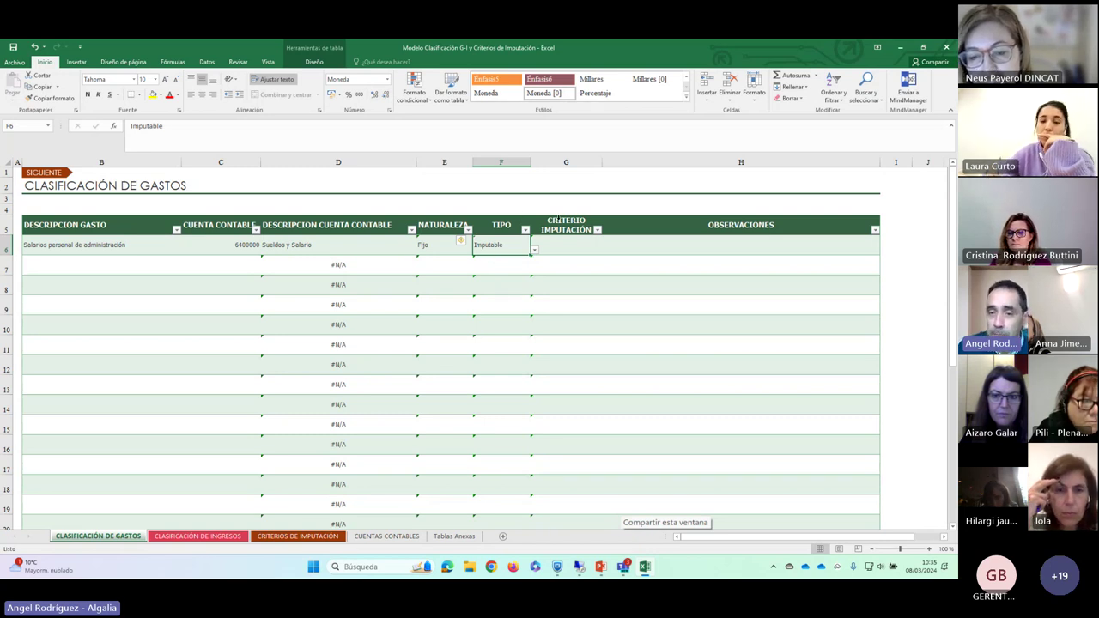
# Set the Criterio Imputación of the Salarios personal de administración expense to Numero de usuarios
pyautogui.click(569, 246)
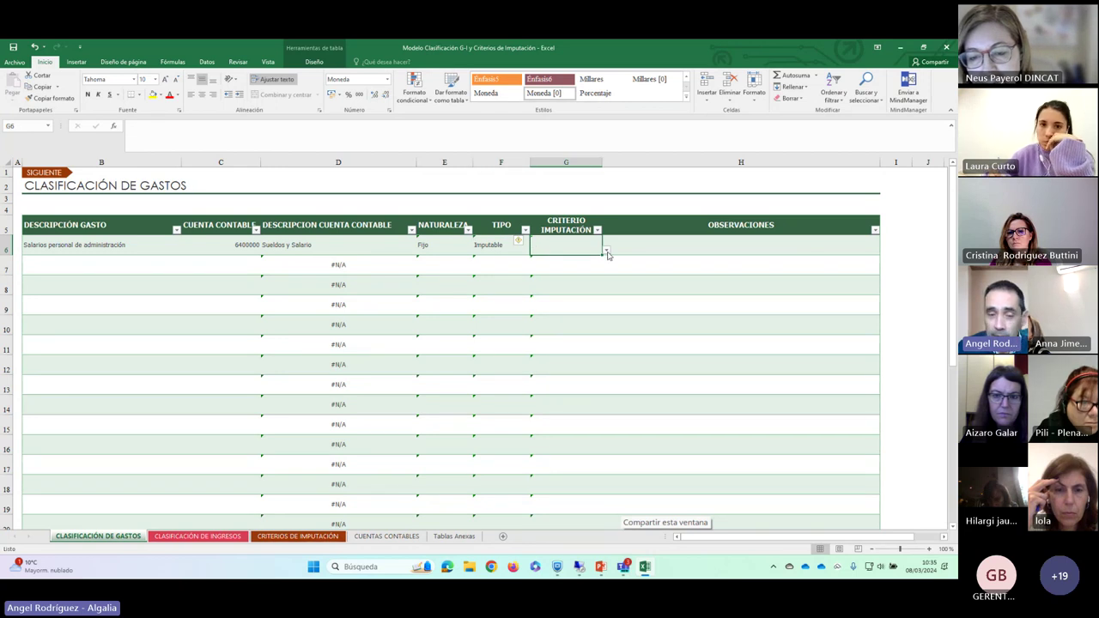
pyautogui.click(486, 248)
pyautogui.click(428, 248)
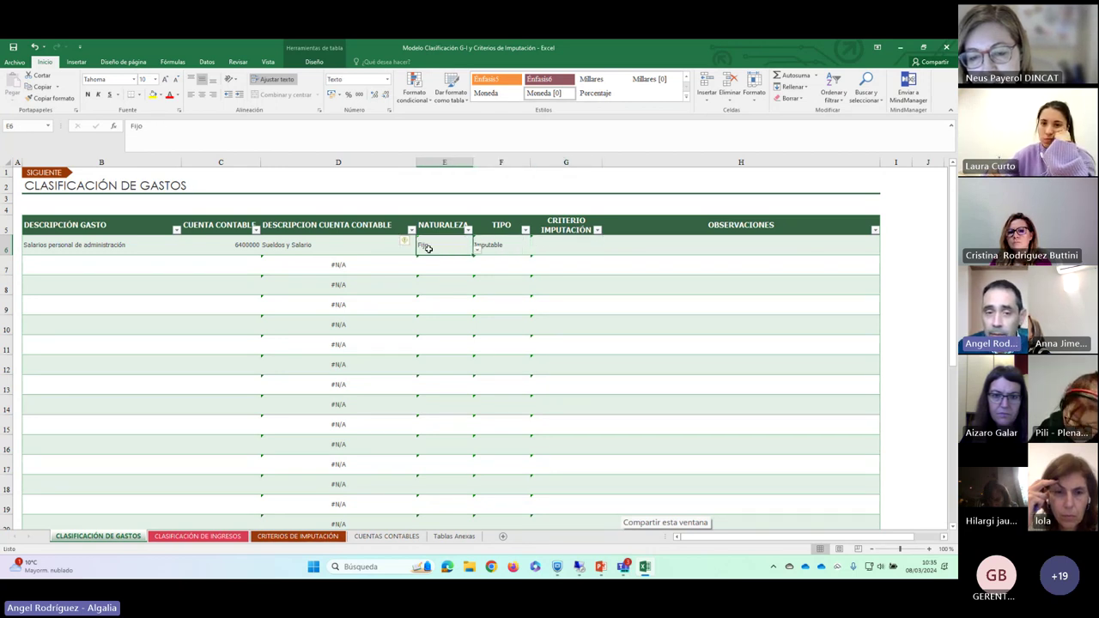
pyautogui.click(574, 248)
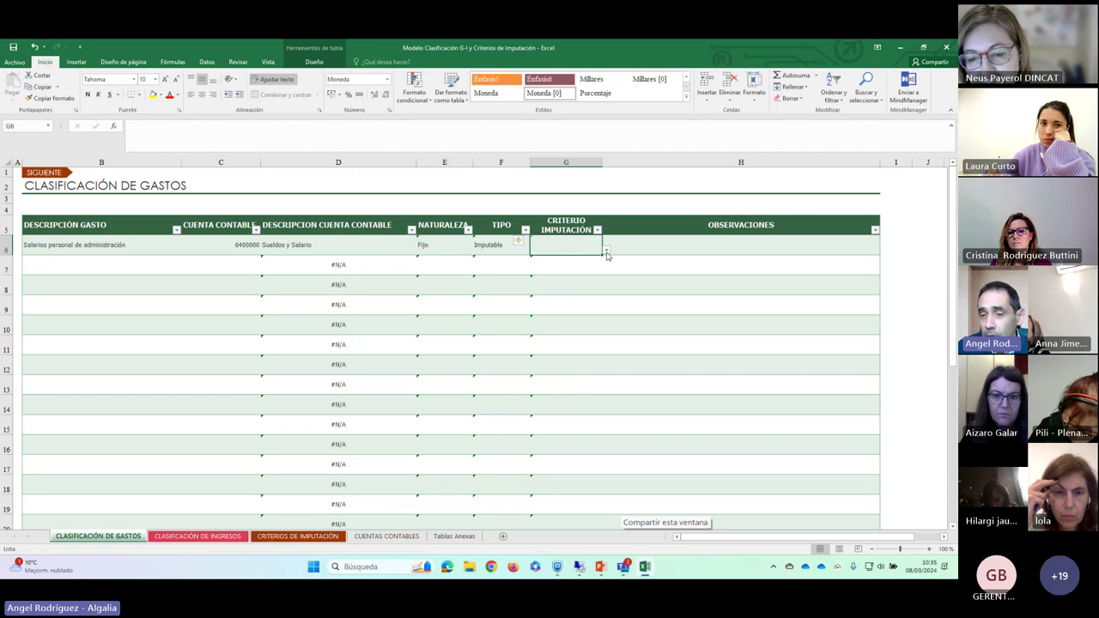
pyautogui.click(606, 251)
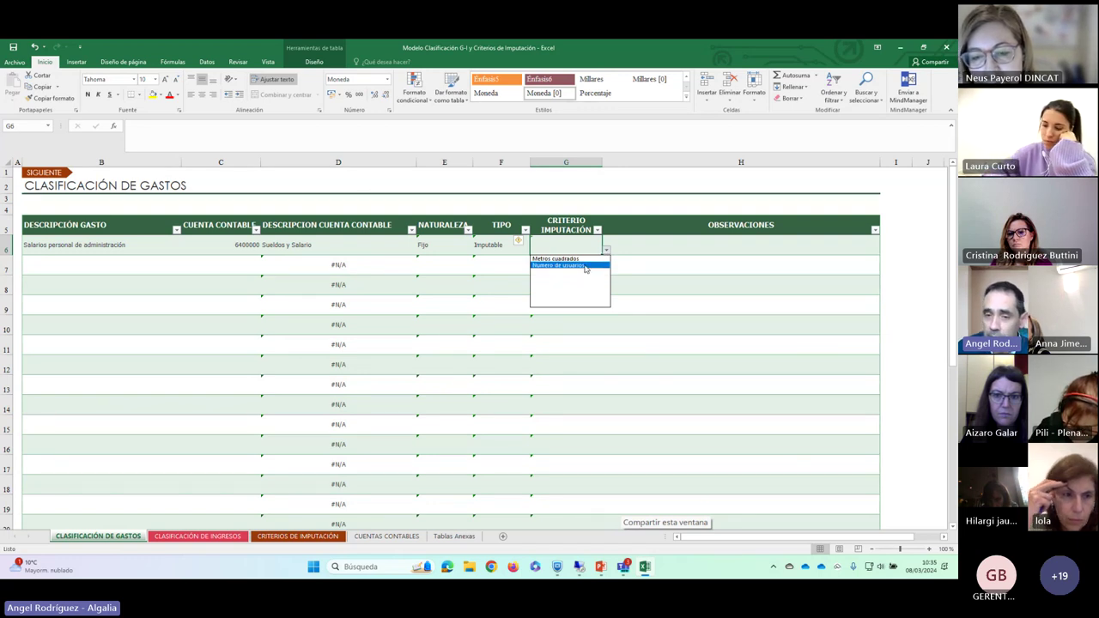
pyautogui.click(585, 267)
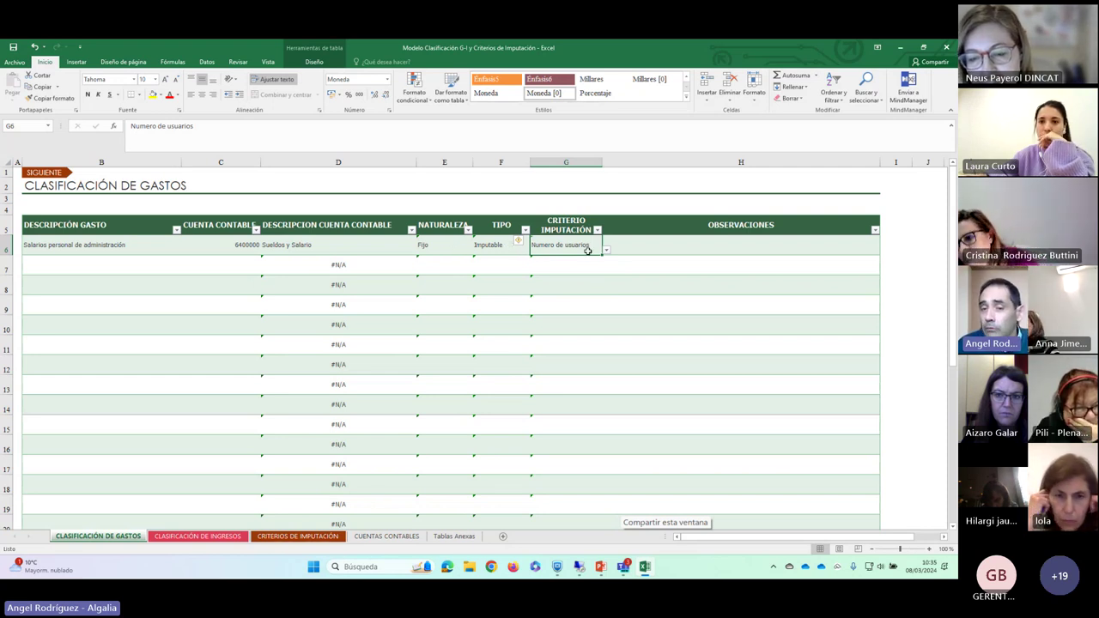
# Enter "Asesoria" as the second Descripción Gasto in CLASIFICACIÓN DE GASTOS
pyautogui.click(668, 242)
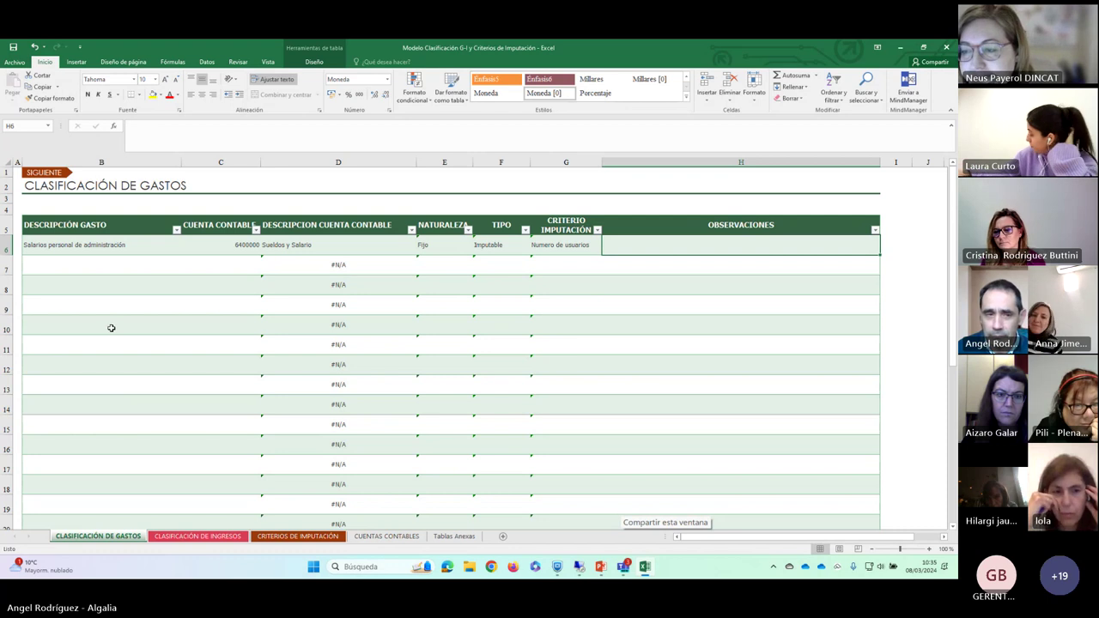
pyautogui.click(118, 269)
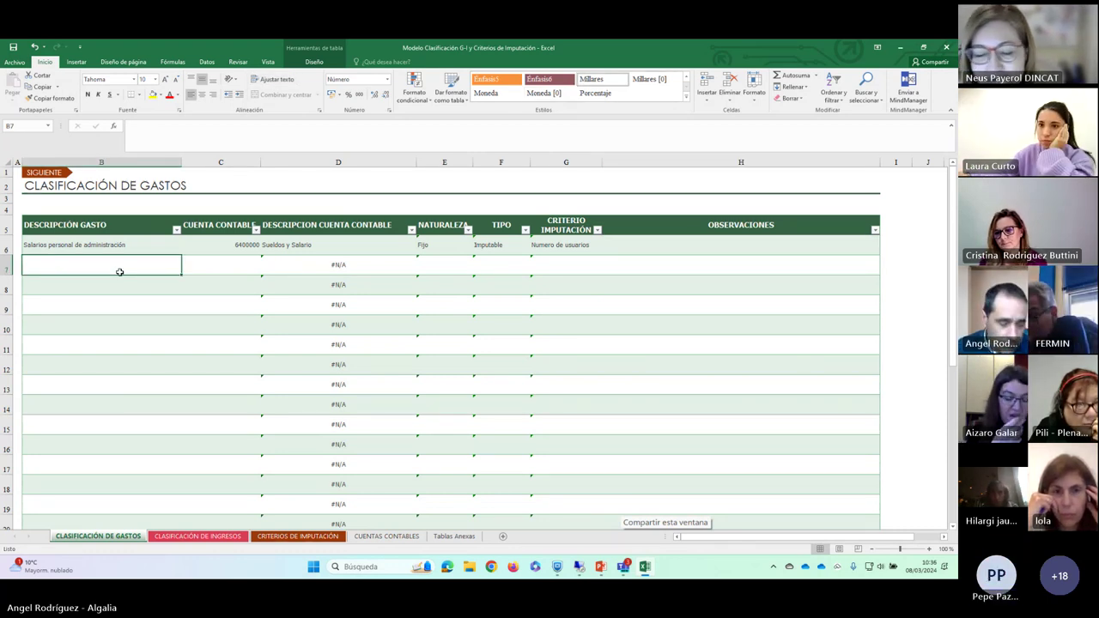
pyautogui.write('Asesoria')
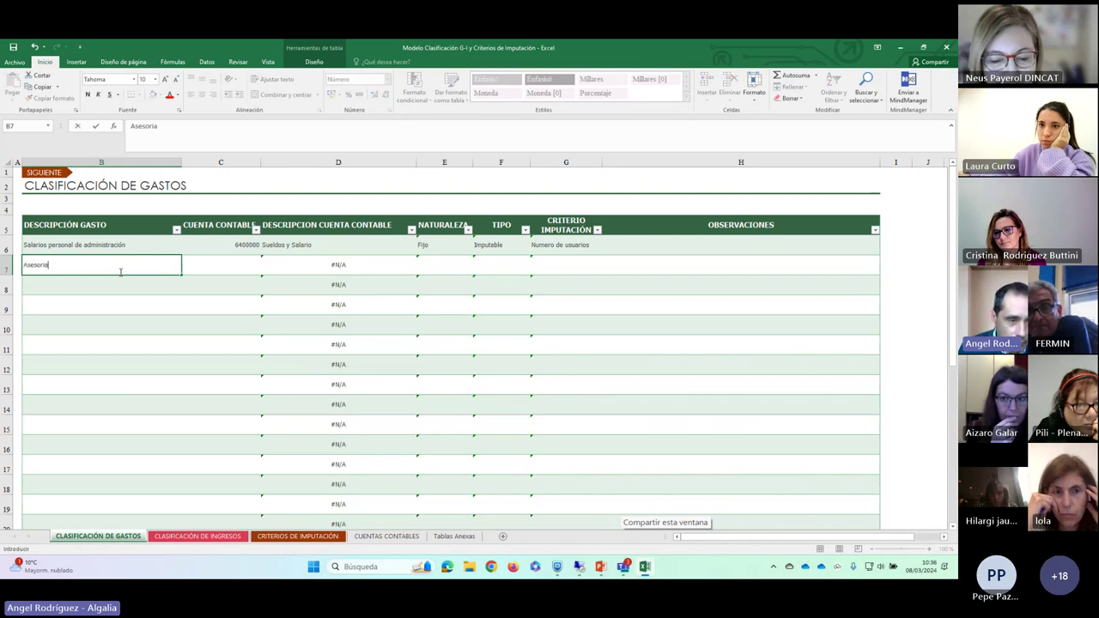
pyautogui.press('Tab')
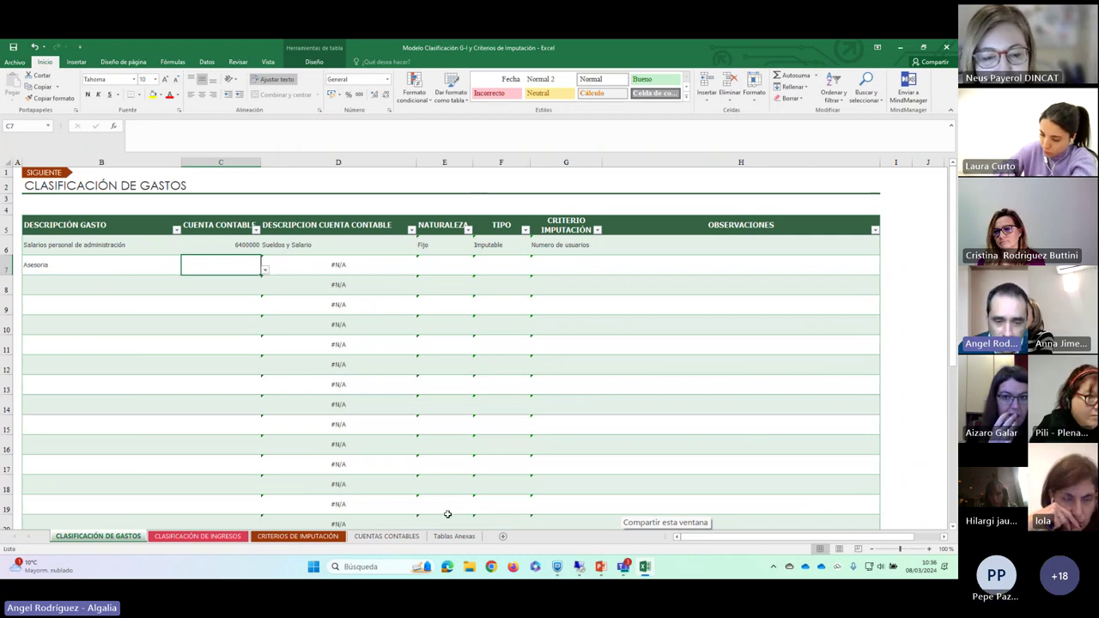
# Add ledger account 6230000 with the description "Profesionales" below Sueldos y Salario in the CUENTAS CONTABLES sheet
pyautogui.click(414, 537)
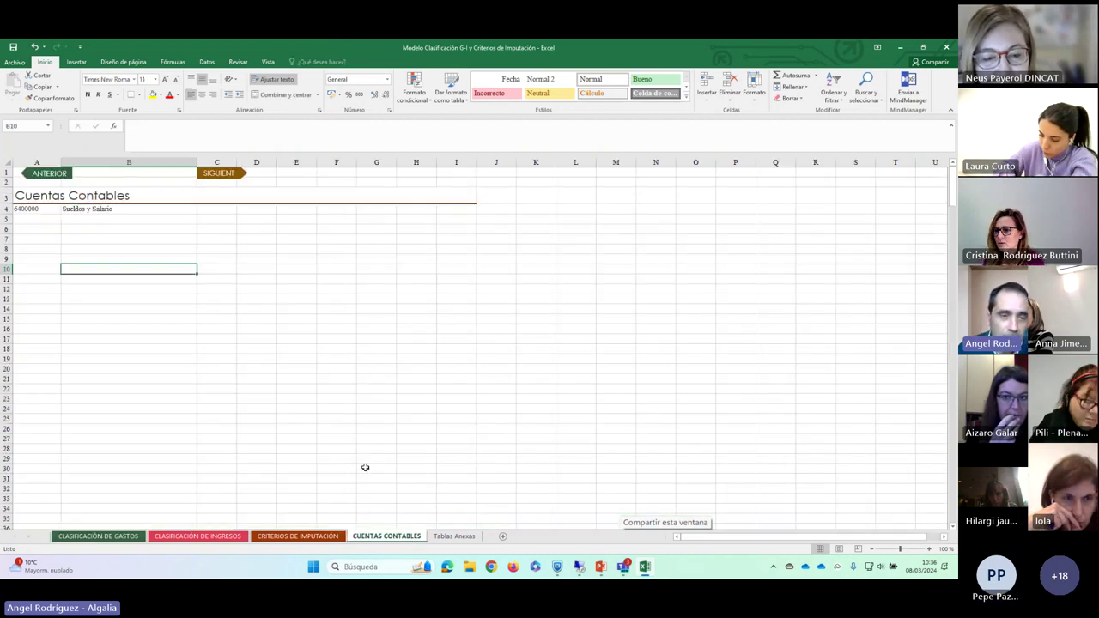
pyautogui.click(29, 219)
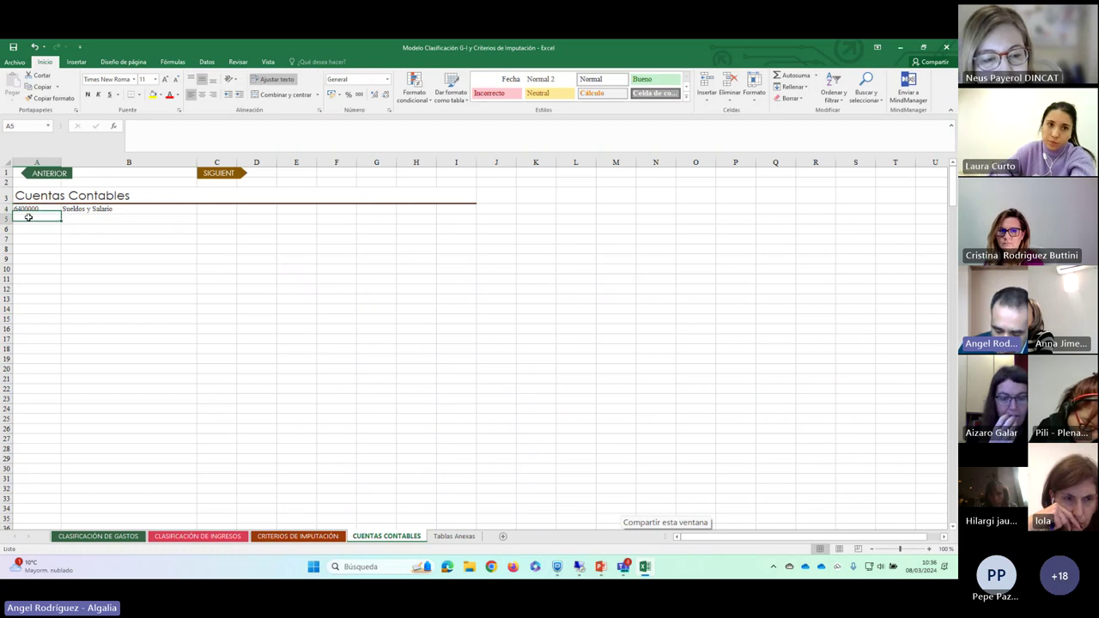
pyautogui.write('6230')
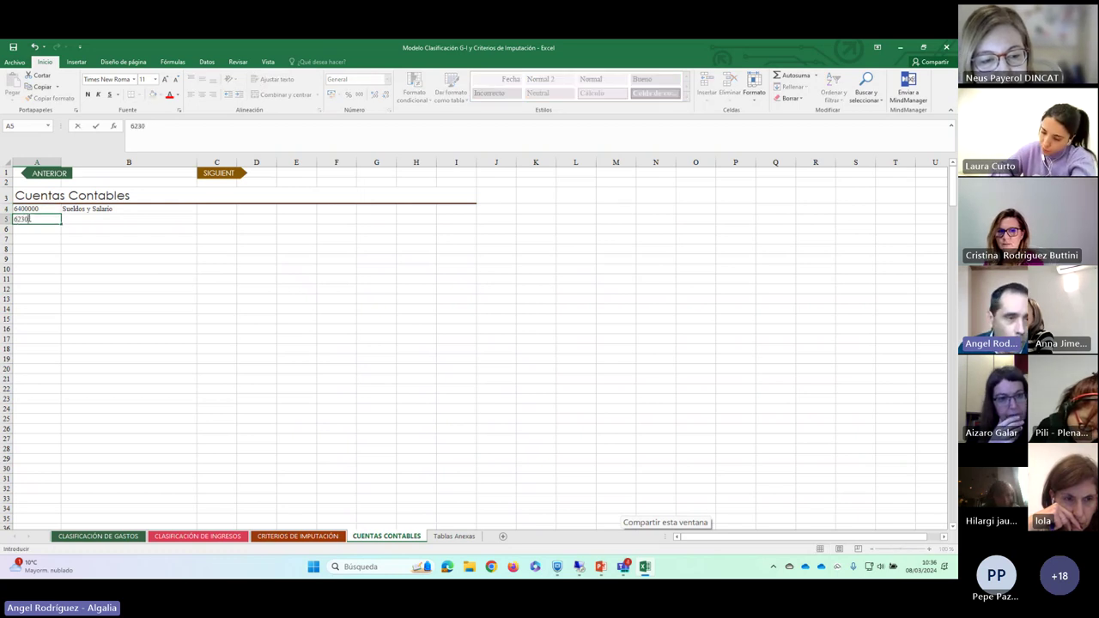
pyautogui.write('000')
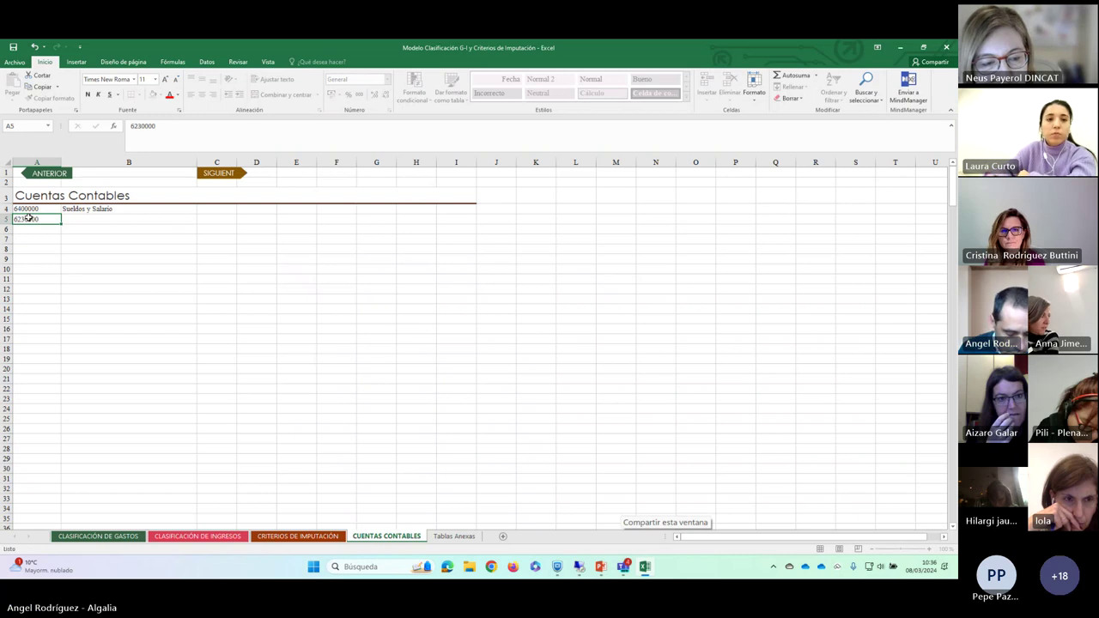
pyautogui.press('Tab')
pyautogui.write('Prod')
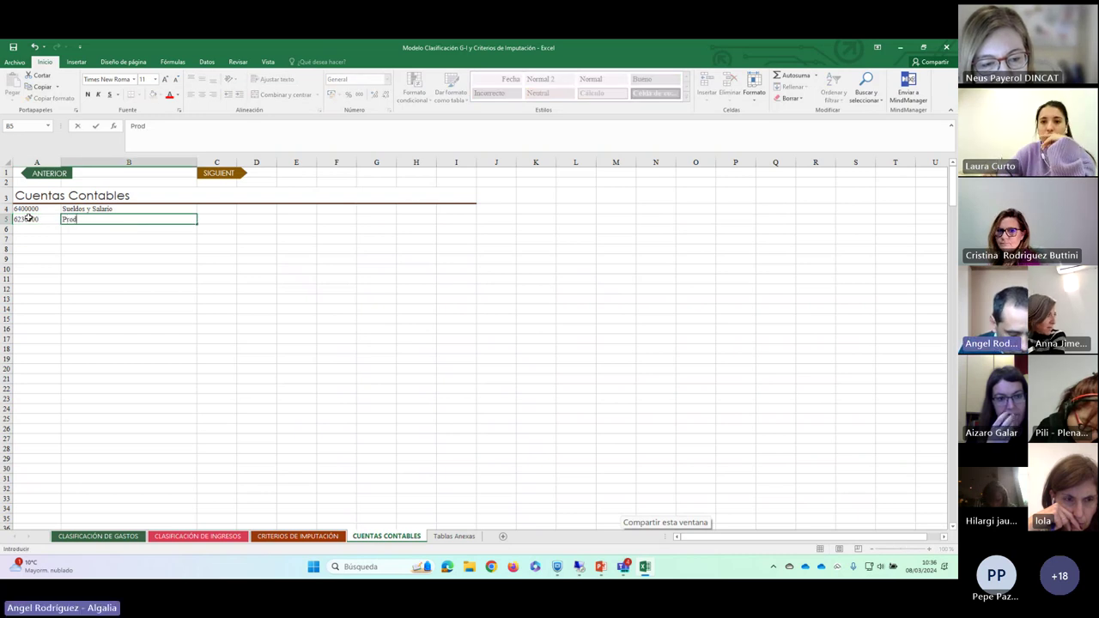
pyautogui.press('BackSpace')
pyautogui.write('si')
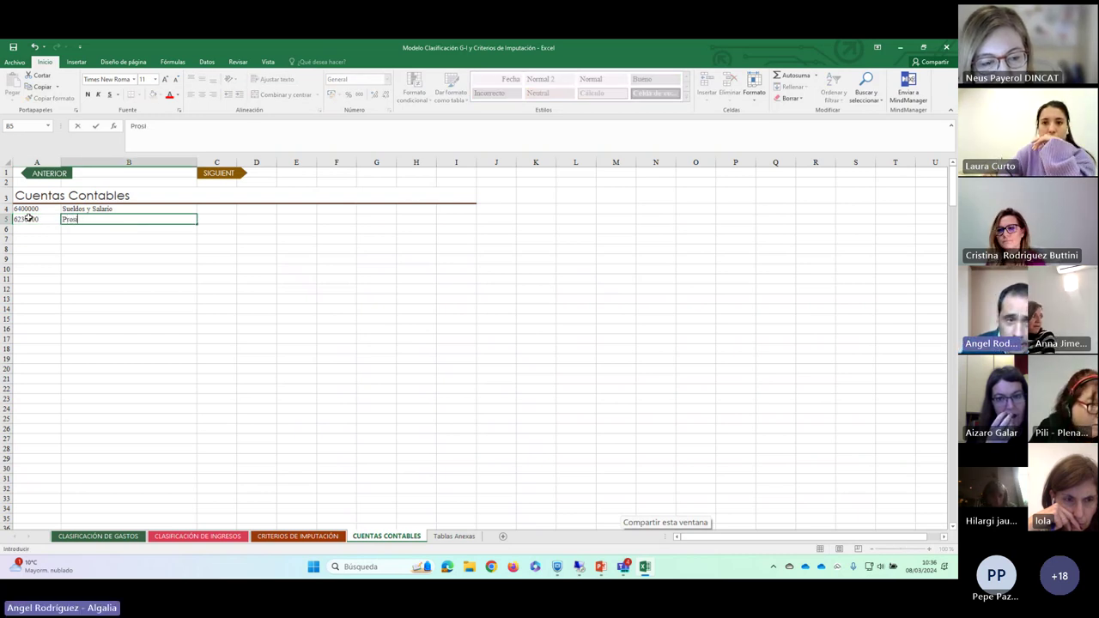
pyautogui.press('BackSpace')
pyautogui.press('BackSpace')
pyautogui.write('f')
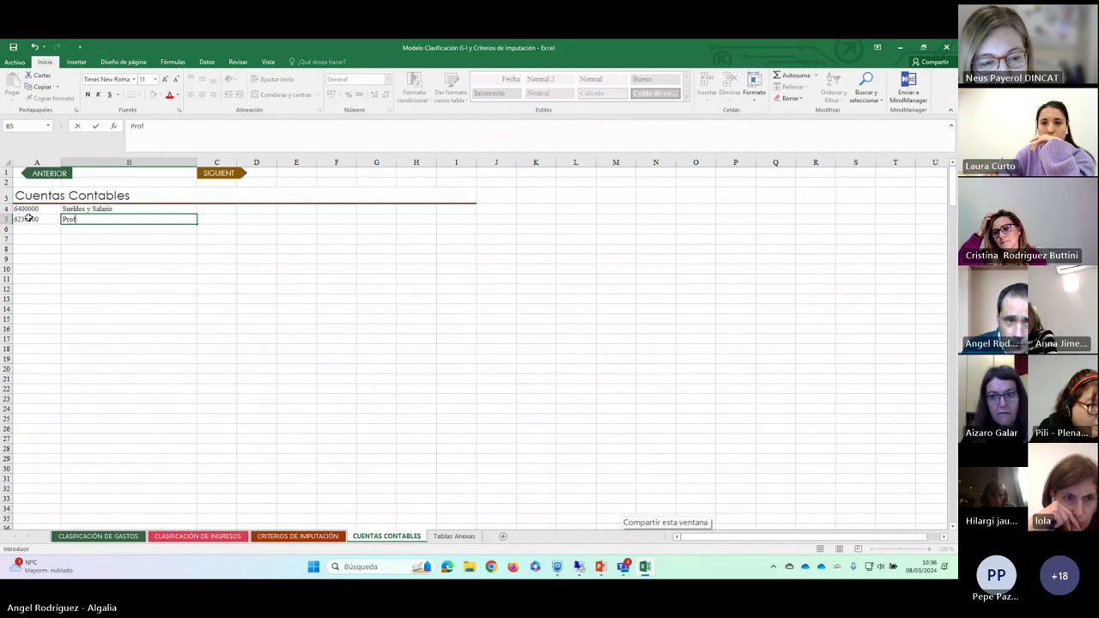
pyautogui.write('esional')
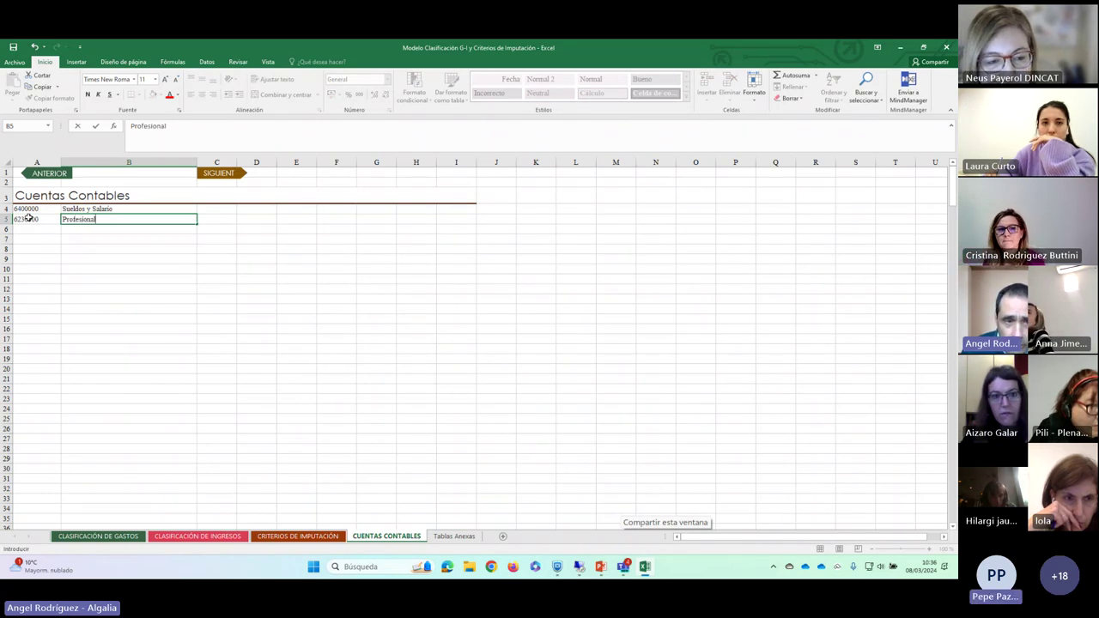
pyautogui.write('es')
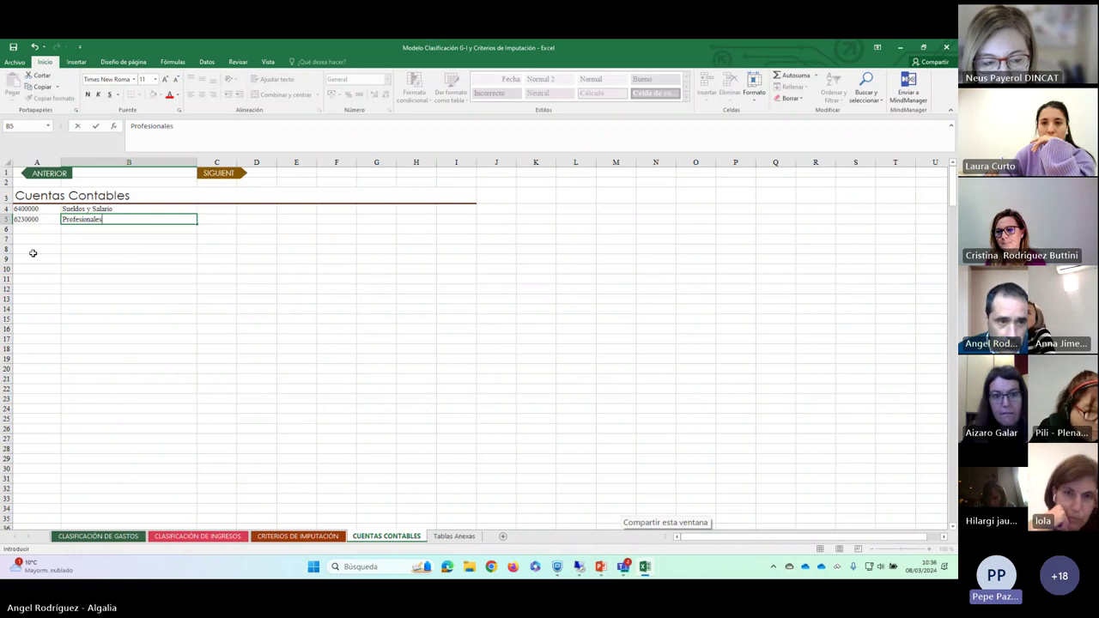
pyautogui.press('Return')
pyautogui.click(112, 279)
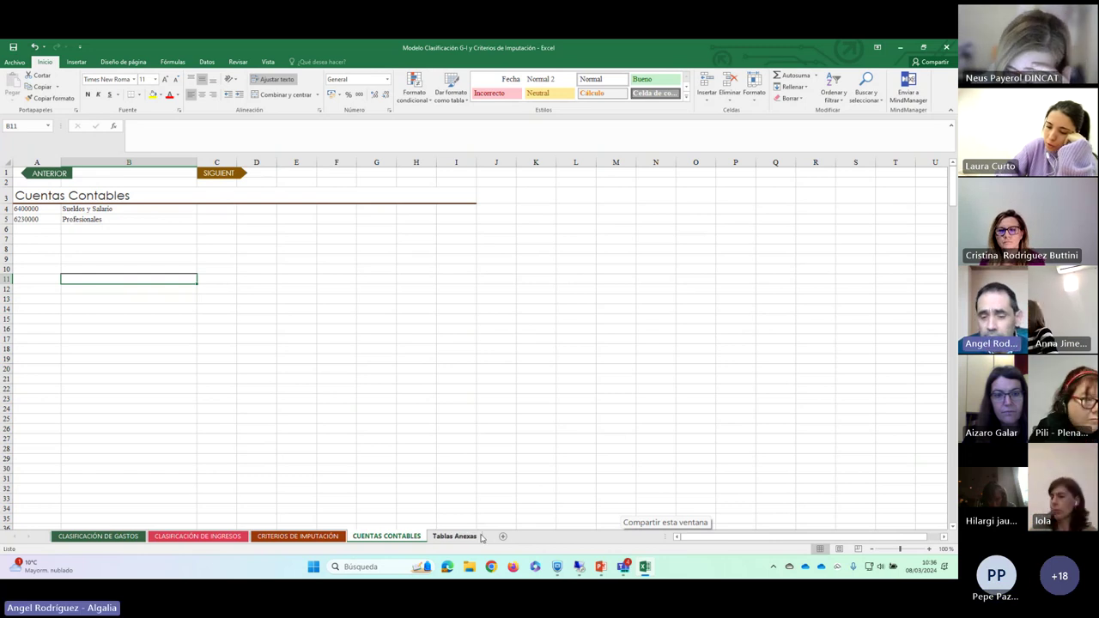
# Return to CLASIFICACIÓN DE GASTOS and choose ledger account 6230000 as the Cuenta Contable for the Asesoria expense
pyautogui.click(309, 539)
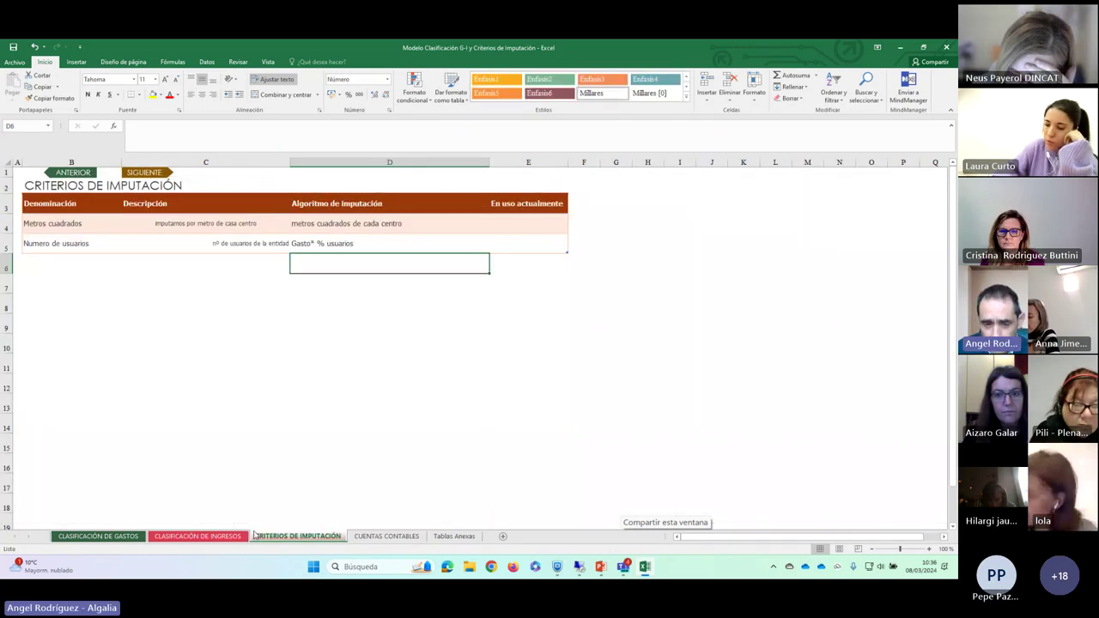
pyautogui.click(213, 538)
pyautogui.click(109, 539)
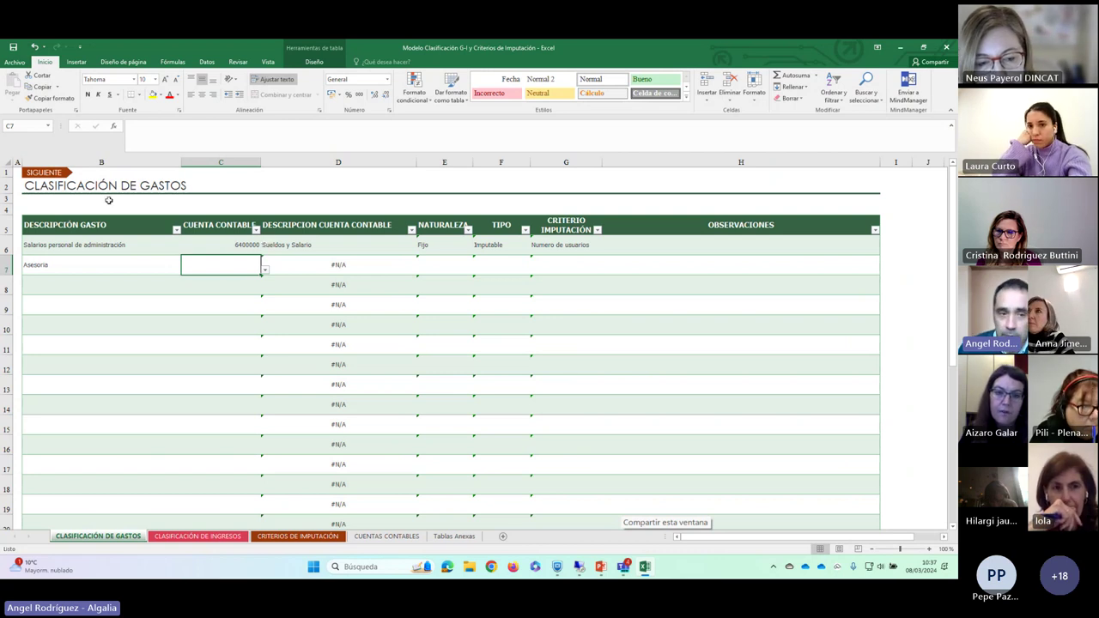
pyautogui.click(85, 264)
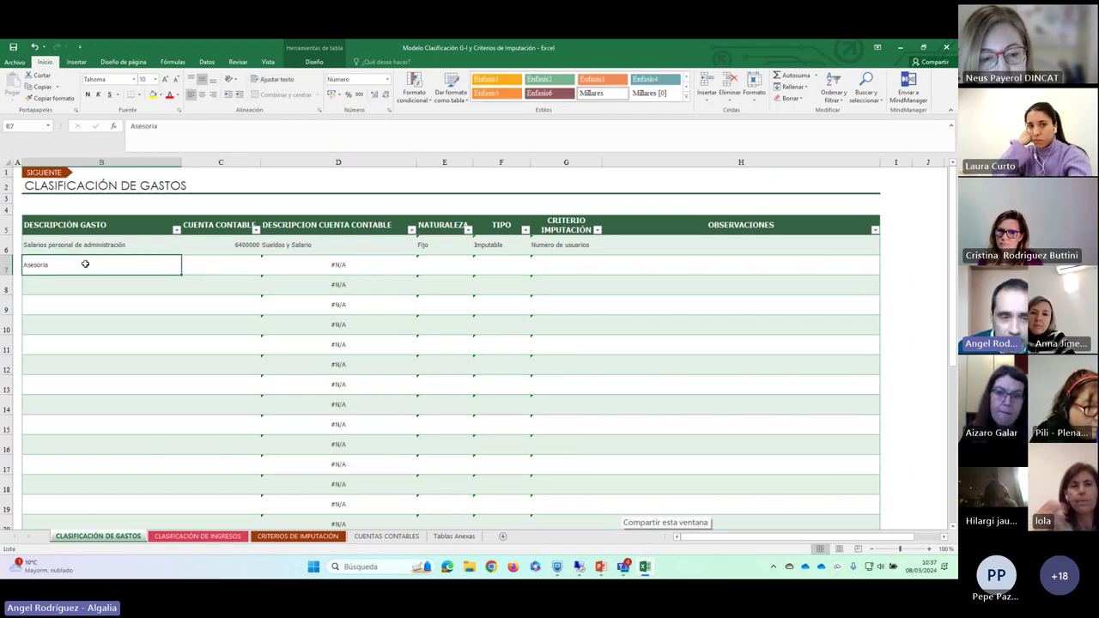
pyautogui.click(240, 266)
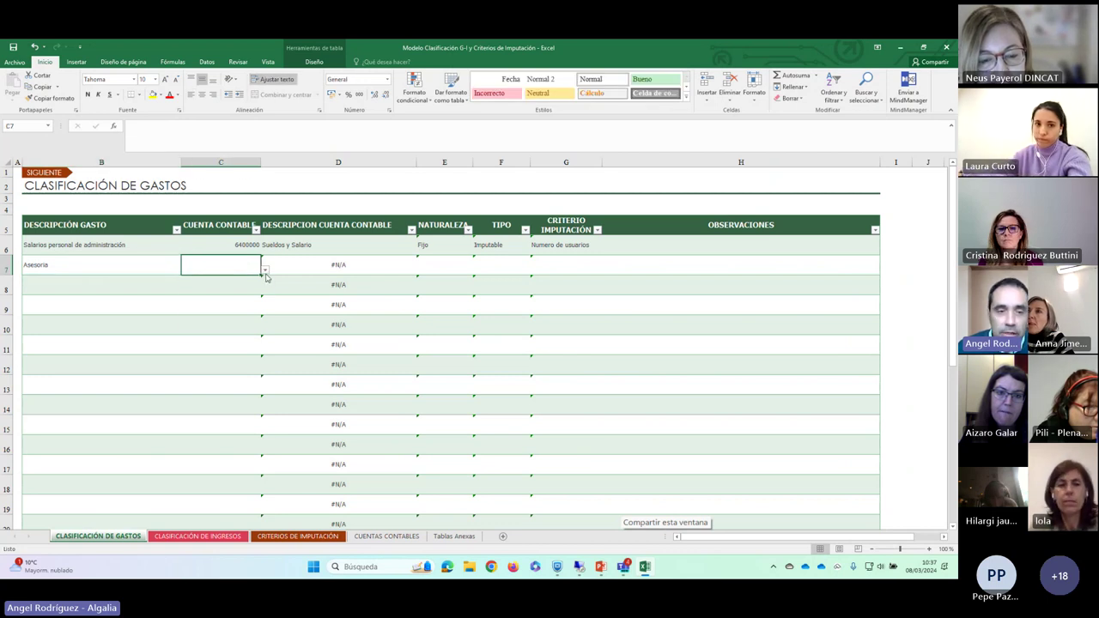
pyautogui.click(265, 273)
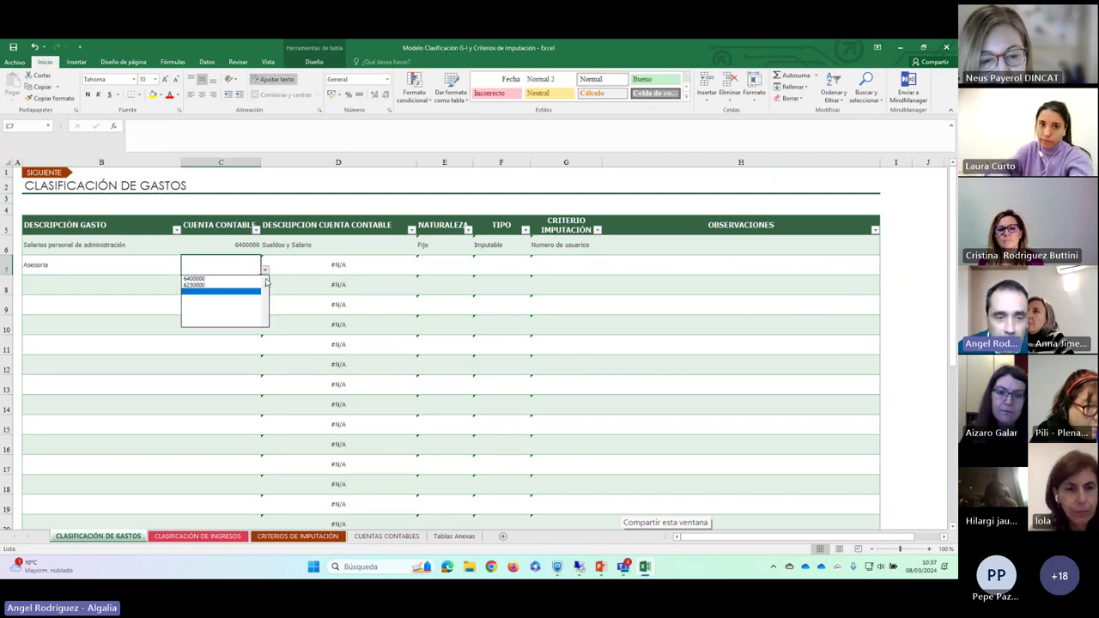
pyautogui.click(206, 286)
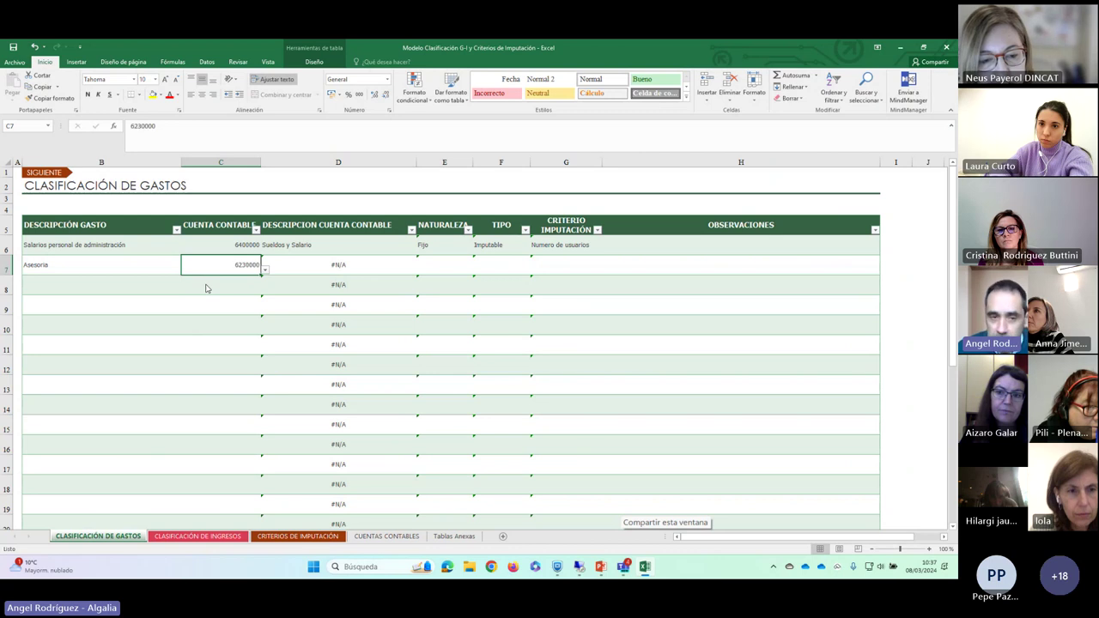
# Set the Naturaleza of the Asesoria expense to Mixto
pyautogui.press('Right')
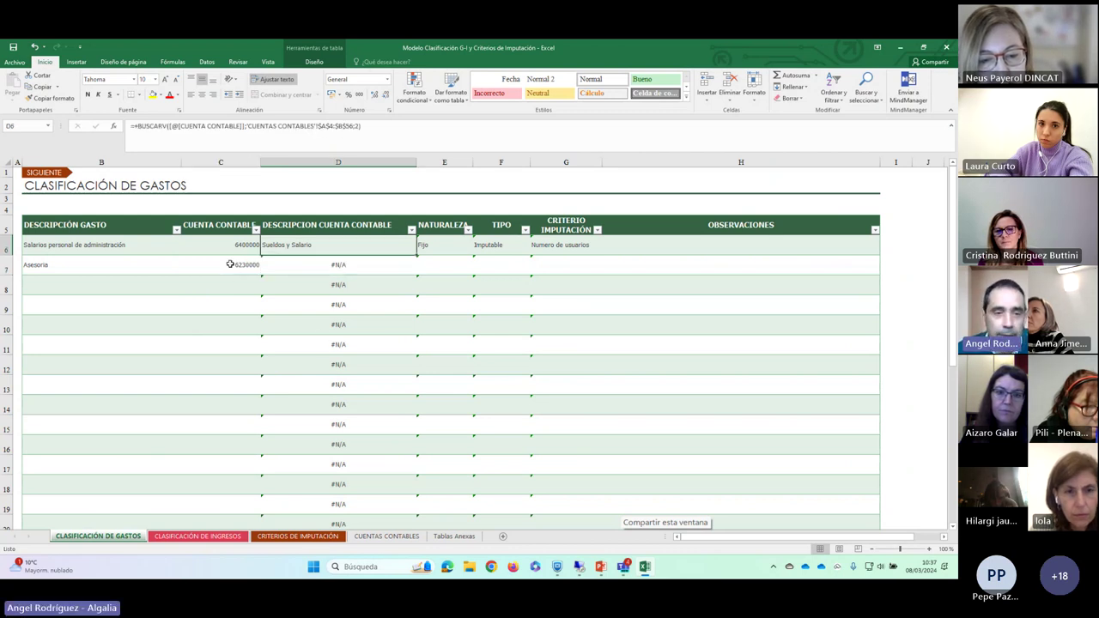
pyautogui.click(236, 263)
pyautogui.click(323, 269)
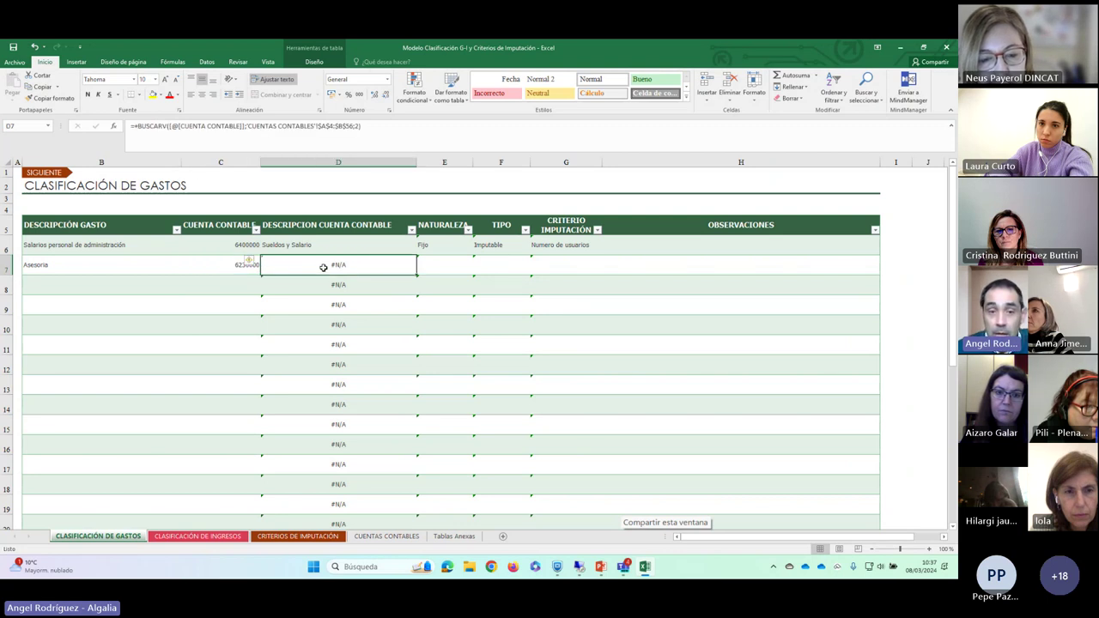
pyautogui.click(456, 266)
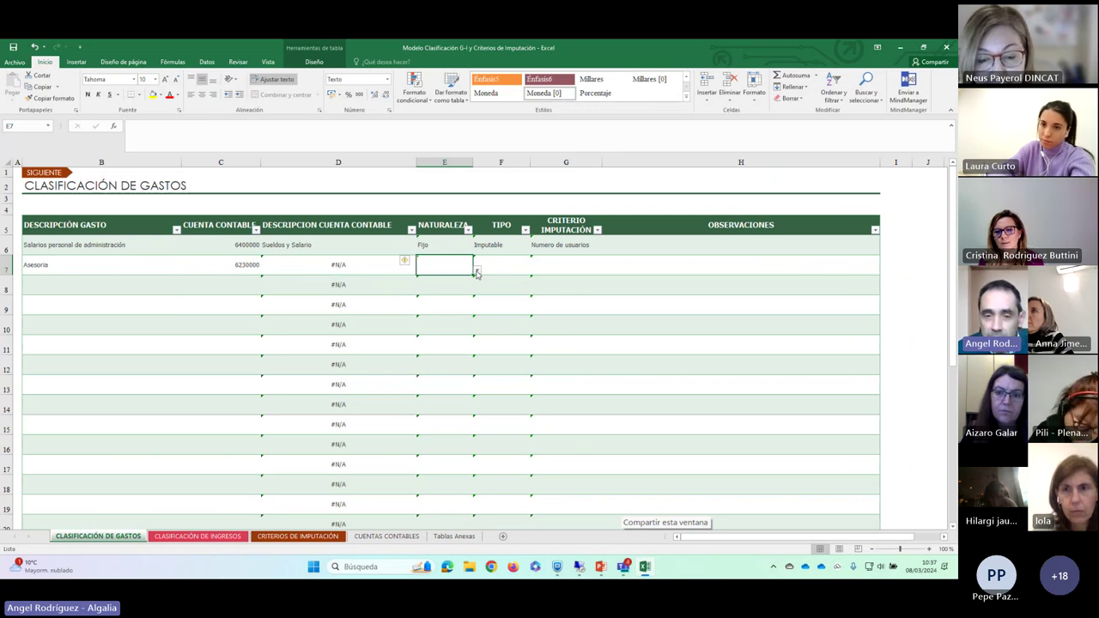
pyautogui.click(477, 270)
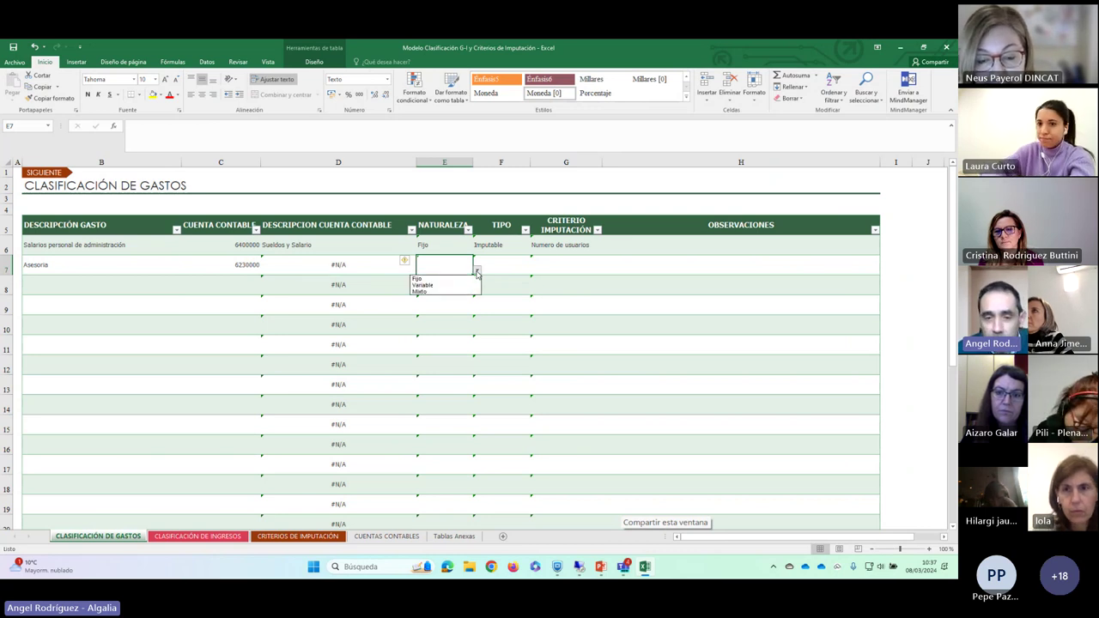
pyautogui.click(424, 293)
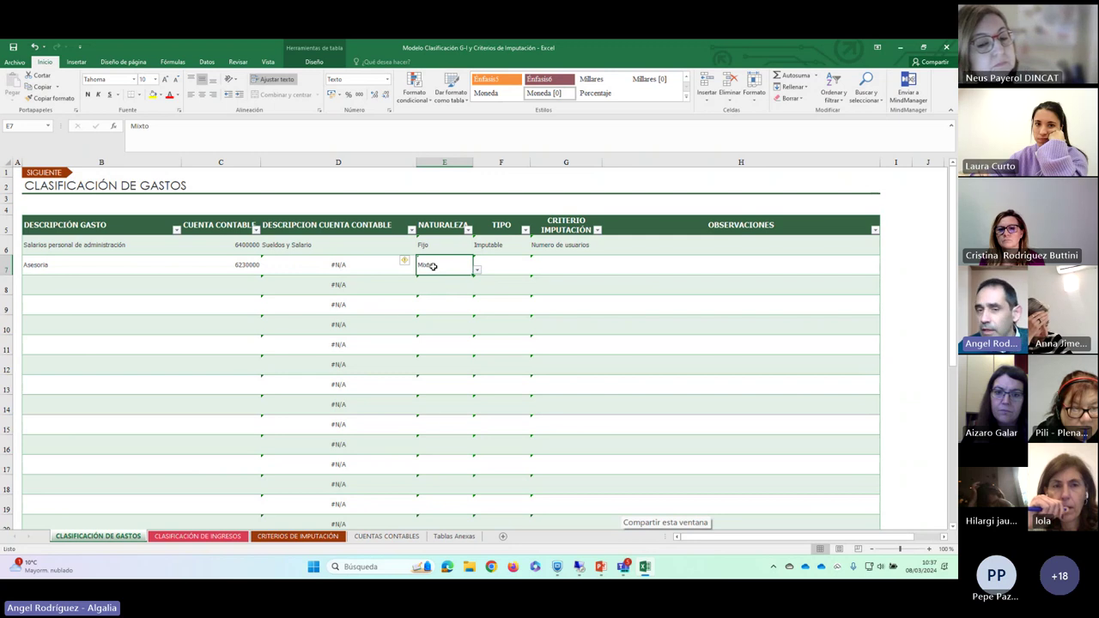
# Set the Tipo of the Asesoria expense to Mixto
pyautogui.click(504, 264)
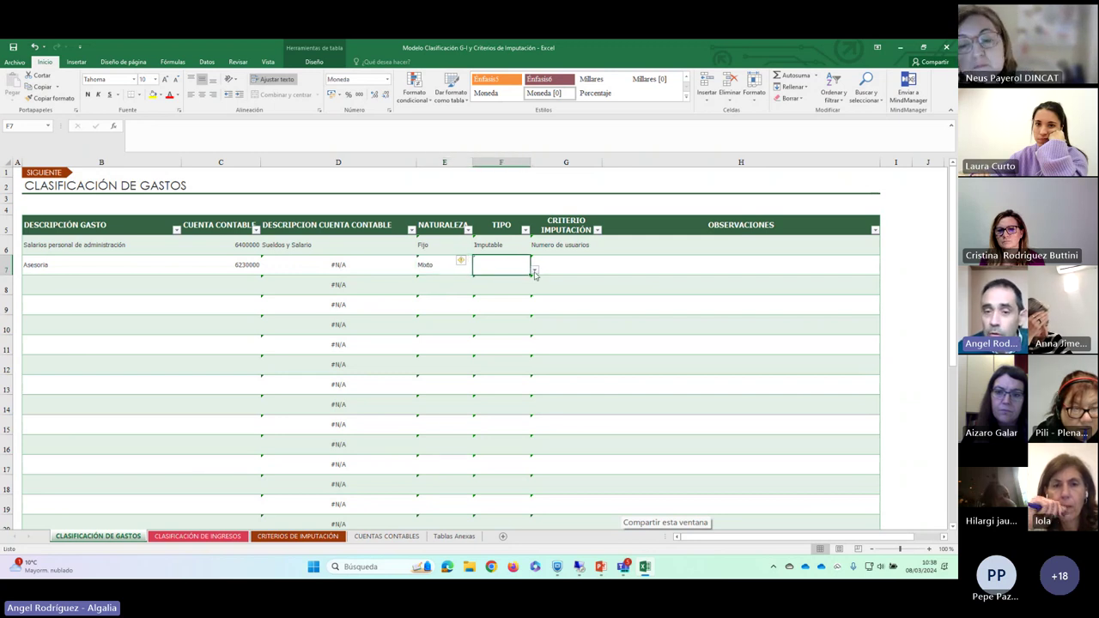
pyautogui.click(534, 271)
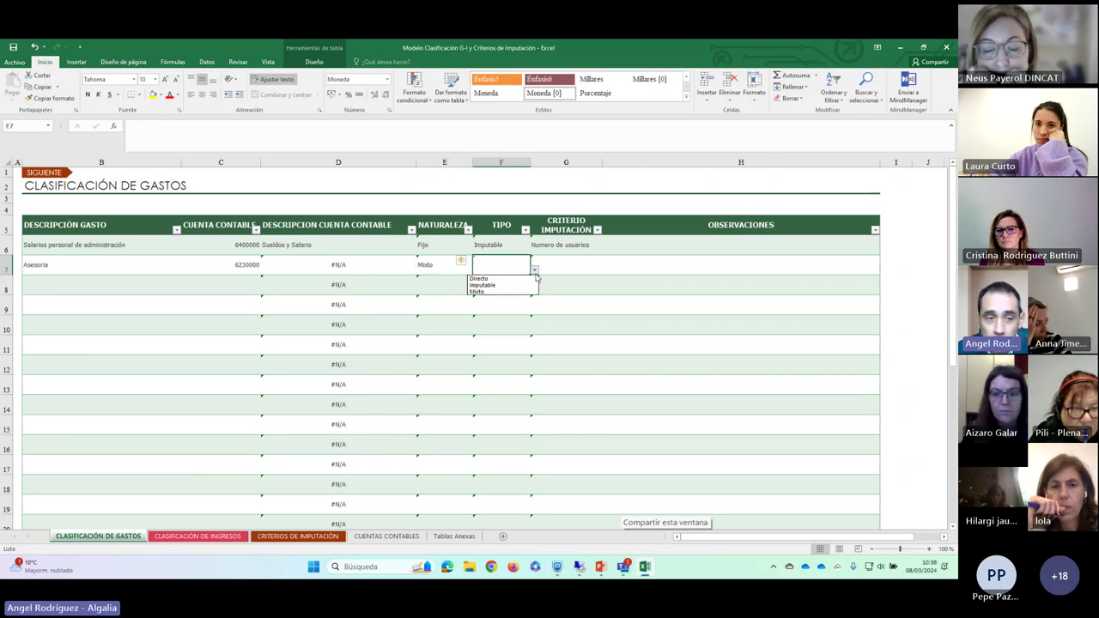
pyautogui.click(488, 285)
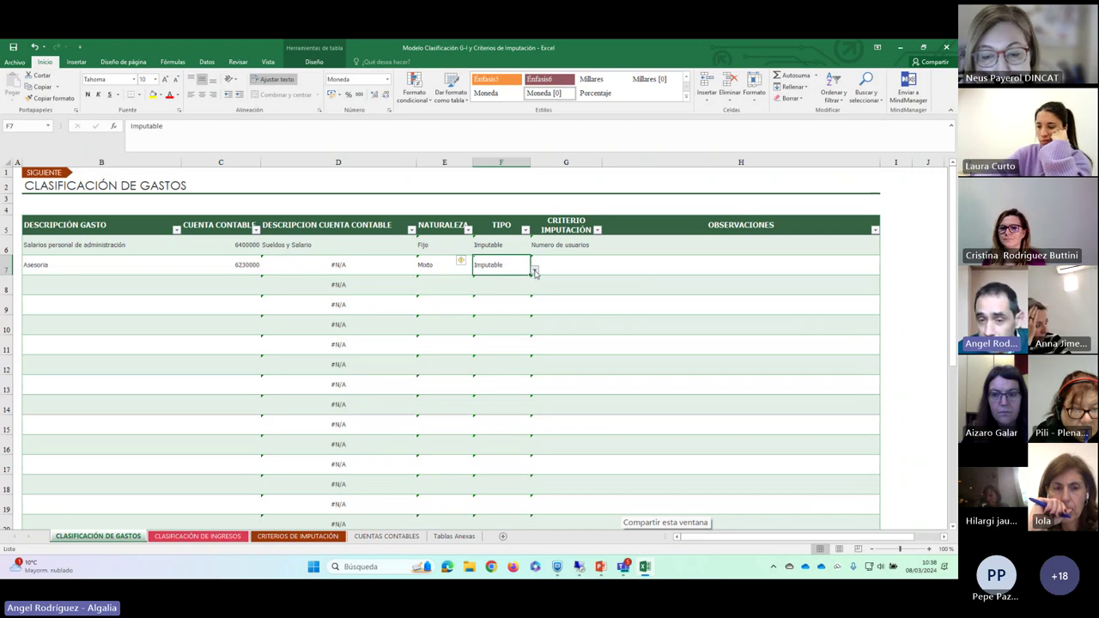
pyautogui.click(535, 271)
pyautogui.click(487, 294)
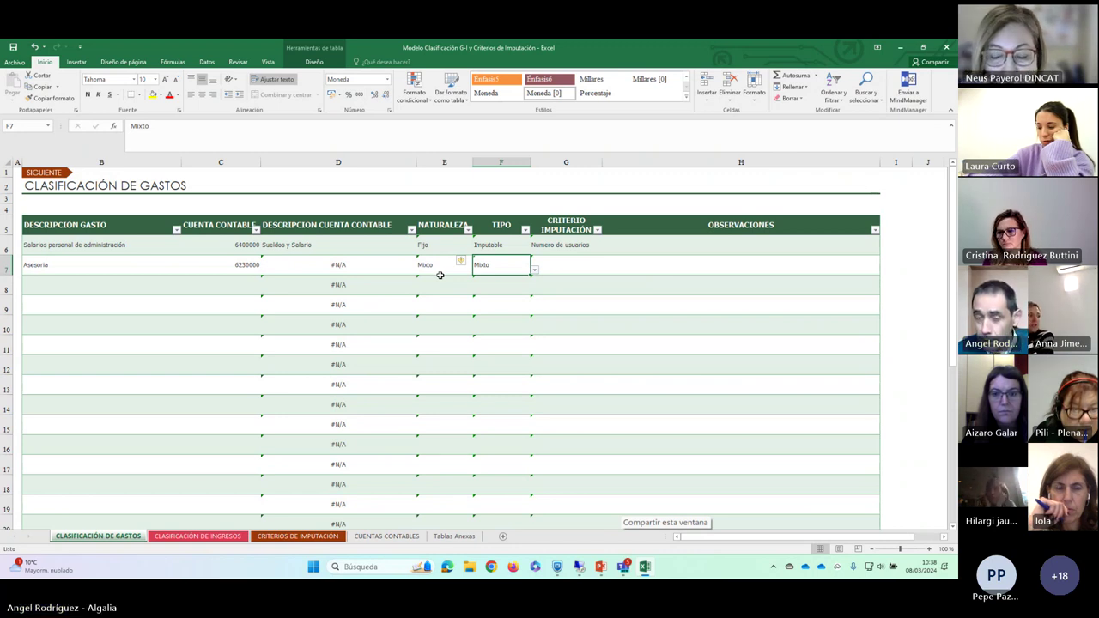
pyautogui.click(554, 270)
pyautogui.click(500, 268)
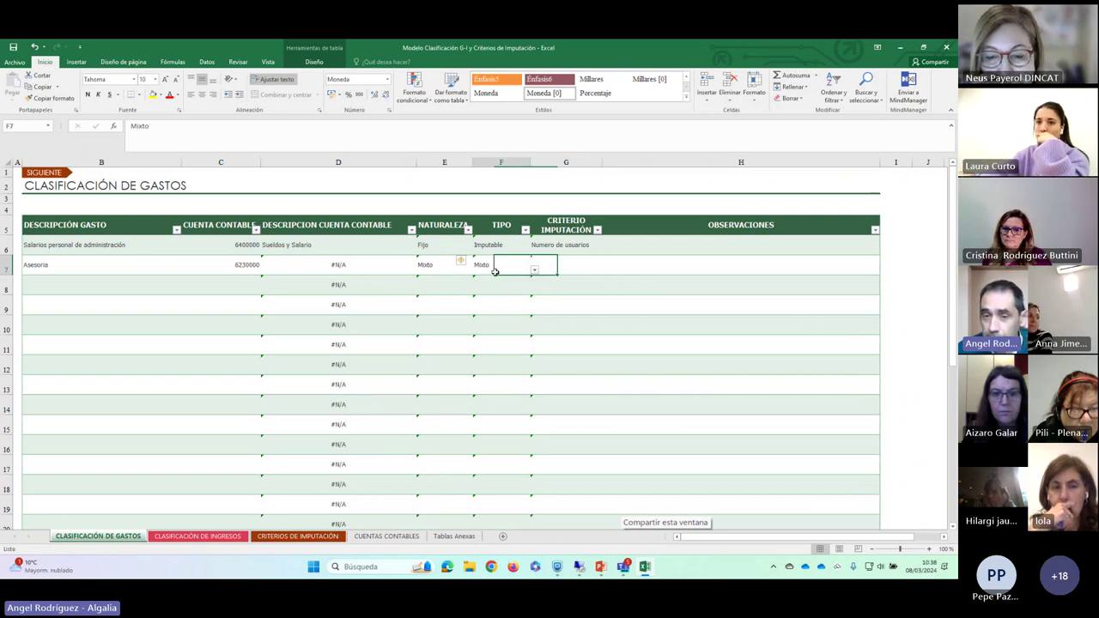
pyautogui.click(550, 268)
pyautogui.click(567, 249)
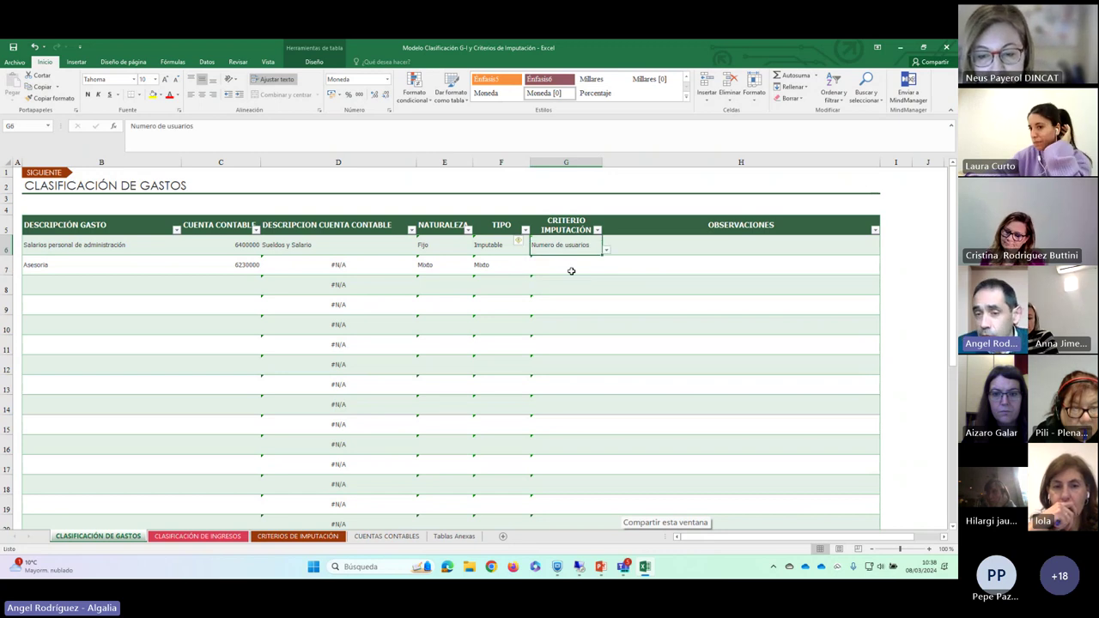
pyautogui.click(569, 265)
pyautogui.click(562, 246)
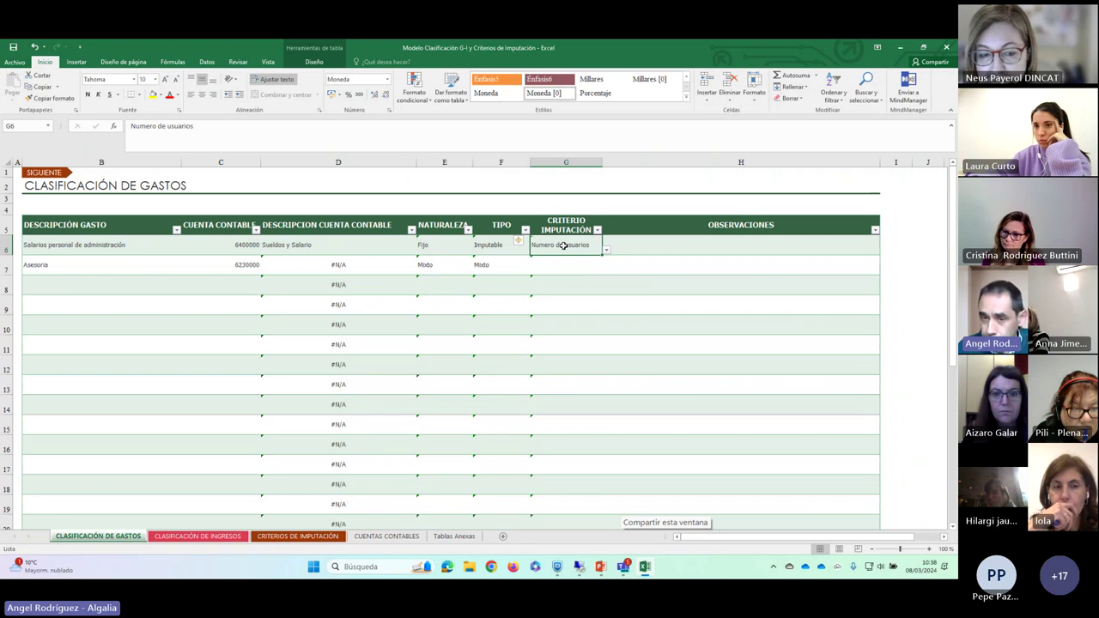
pyautogui.click(566, 262)
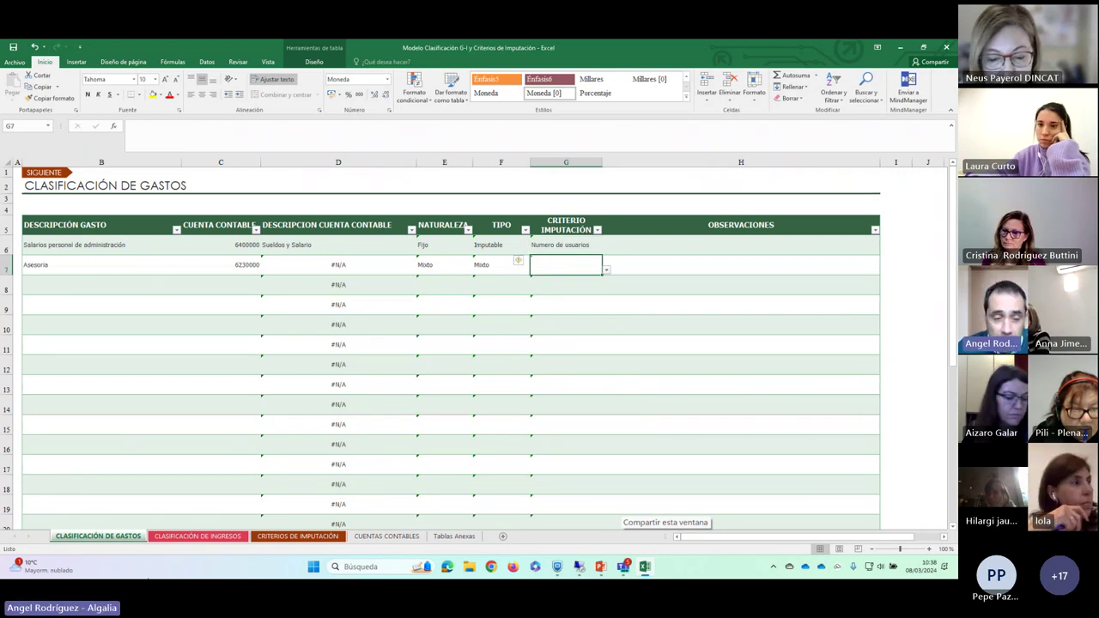
# Review the ledger accounts listed in the CUENTAS CONTABLES sheet and return to CLASIFICACIÓN DE GASTOS
pyautogui.click(198, 536)
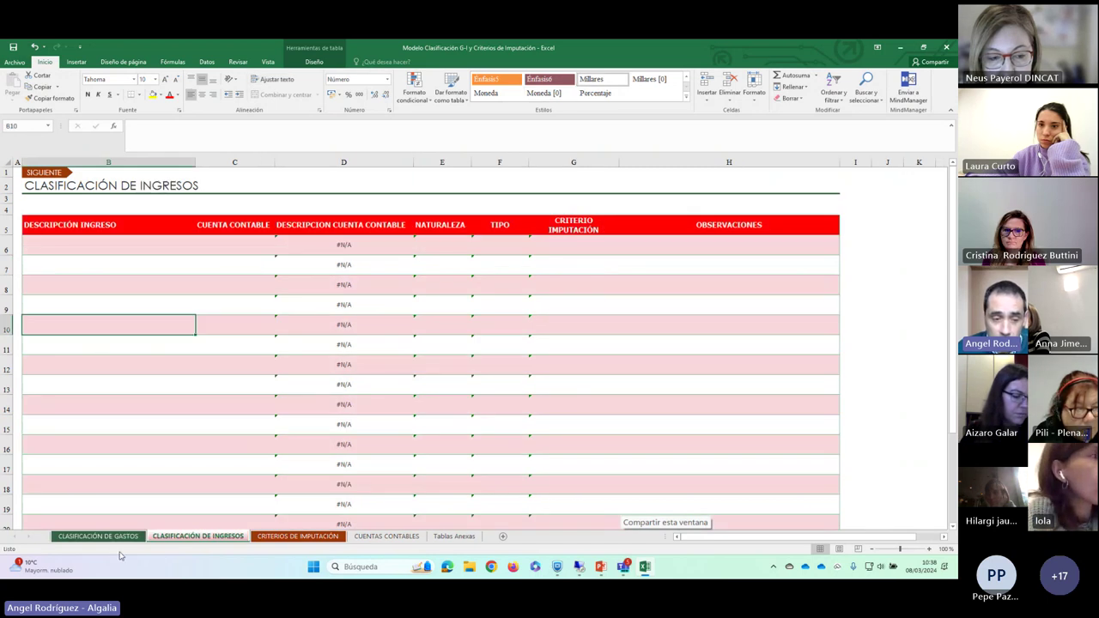
pyautogui.click(97, 536)
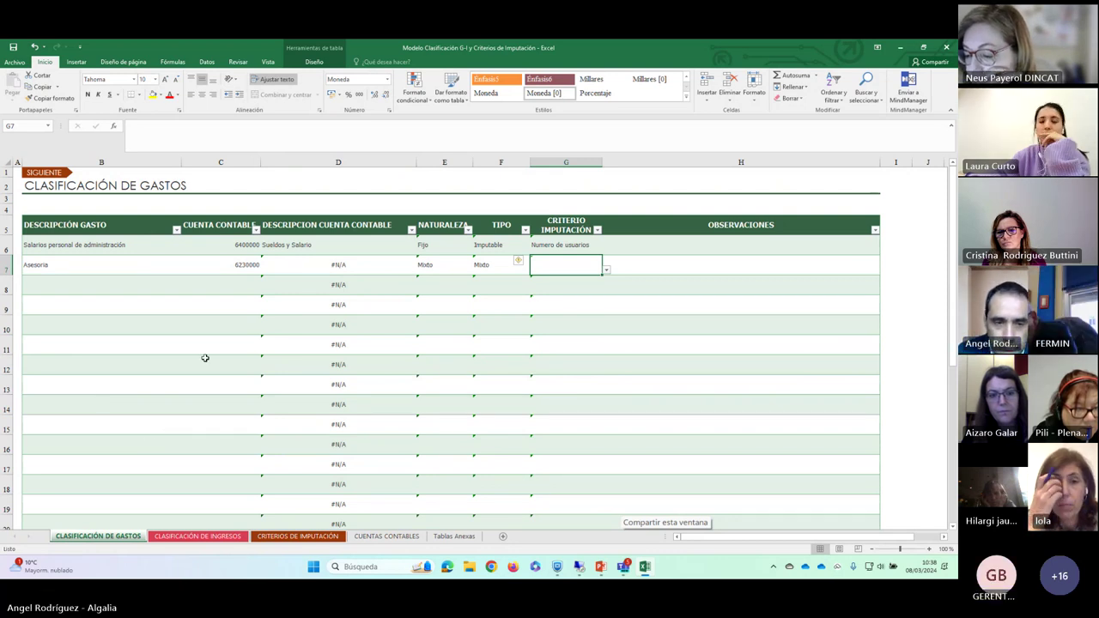
pyautogui.click(223, 265)
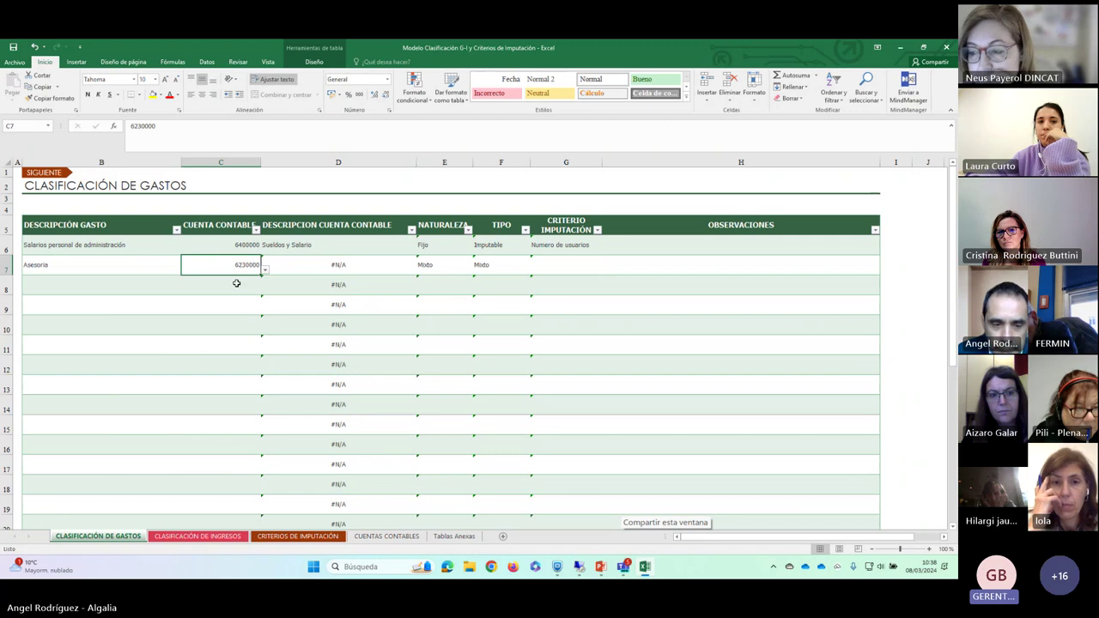
pyautogui.click(387, 537)
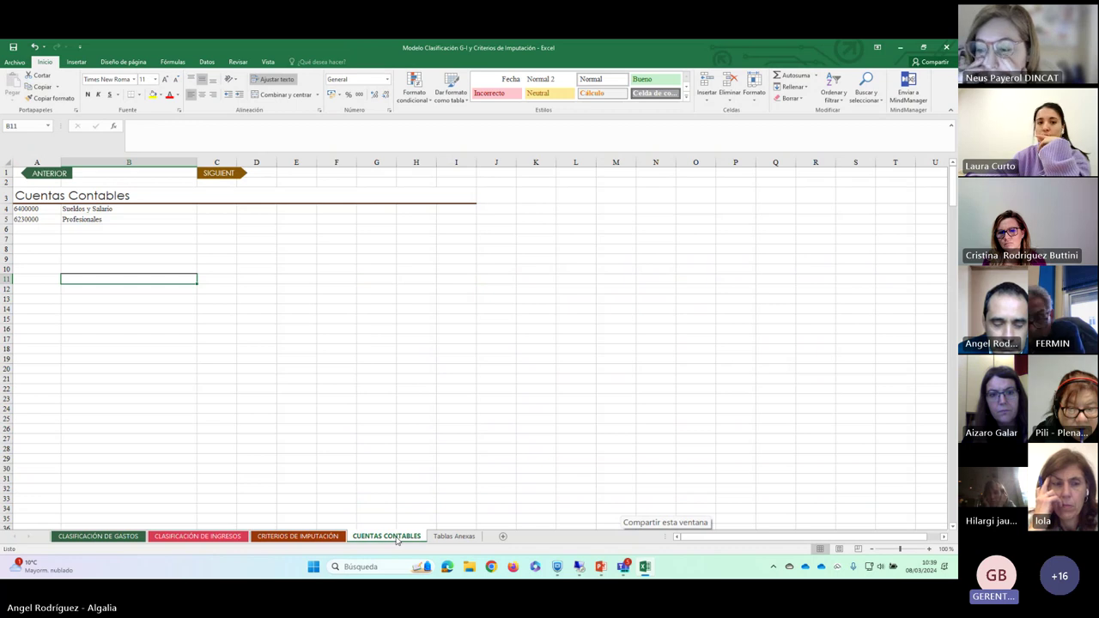
pyautogui.click(32, 209)
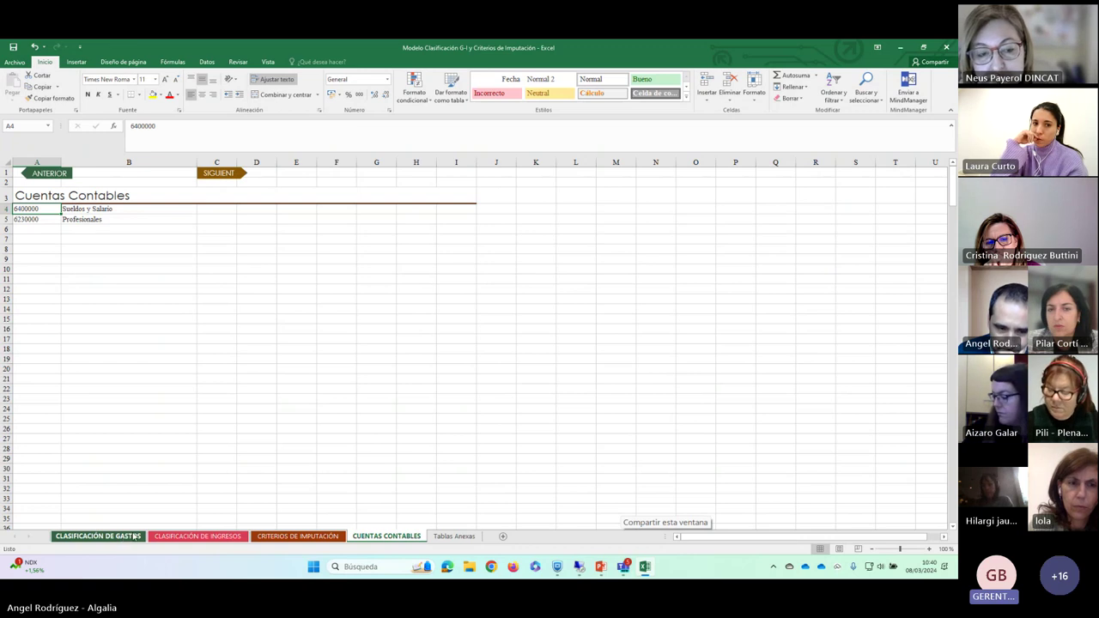
pyautogui.click(104, 539)
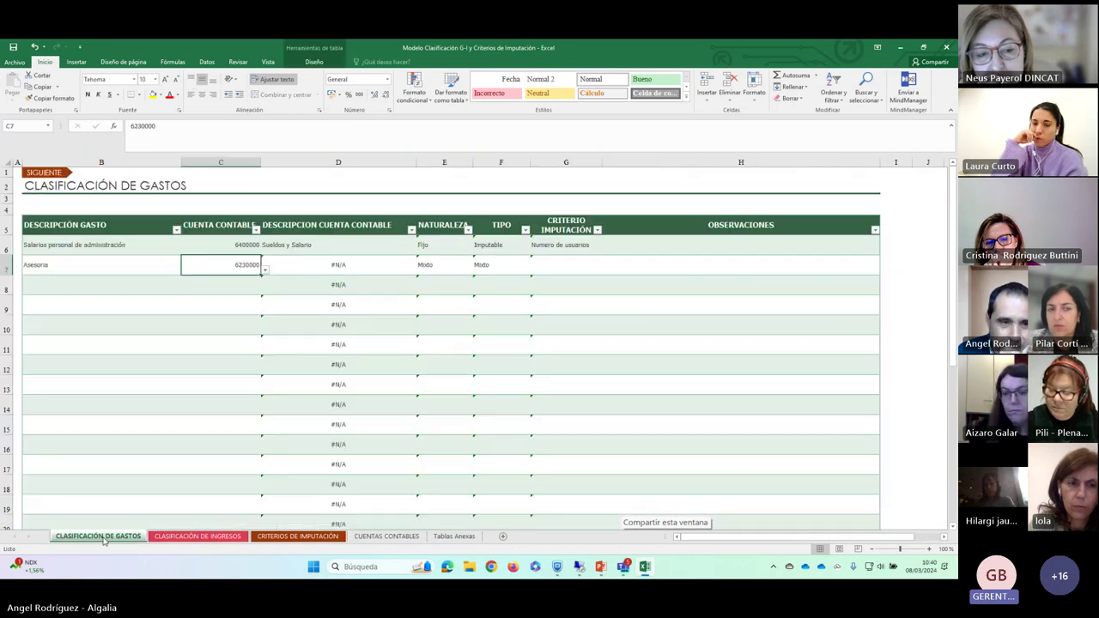
# Replace the Asesoria expense description with "Salarios personal de centro 1"
pyautogui.click(62, 248)
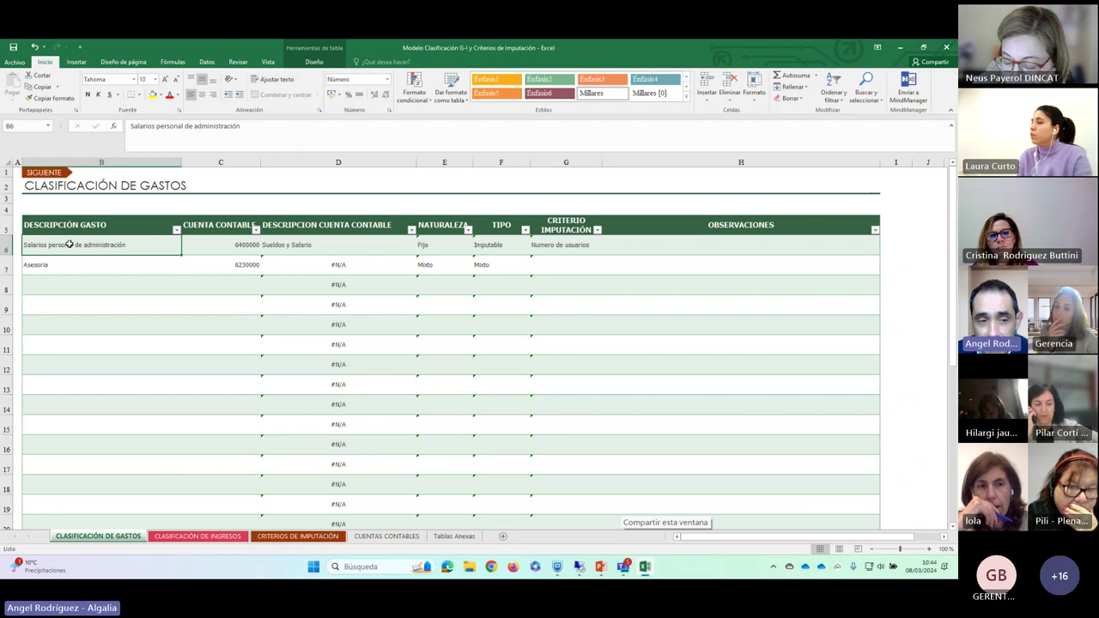
pyautogui.click(76, 263)
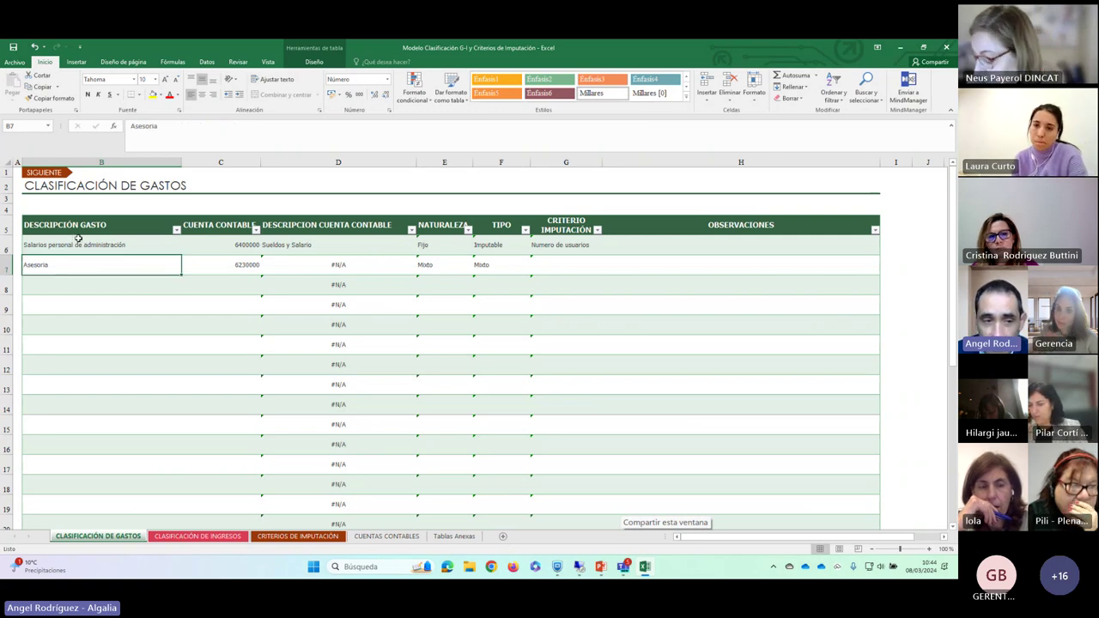
pyautogui.click(78, 239)
pyautogui.click(85, 264)
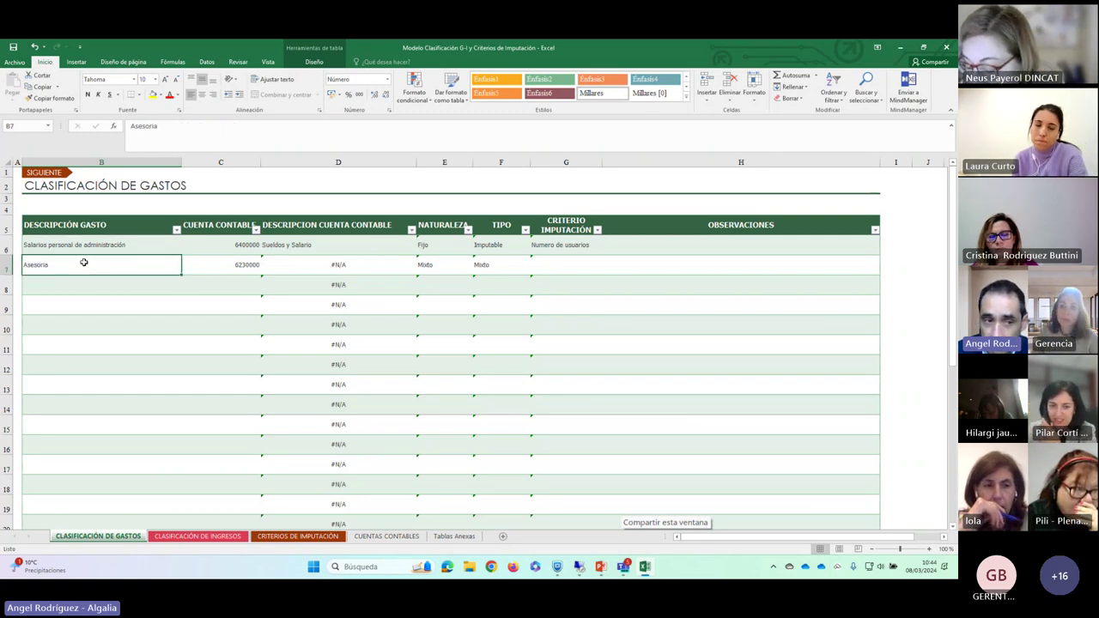
pyautogui.write('S')
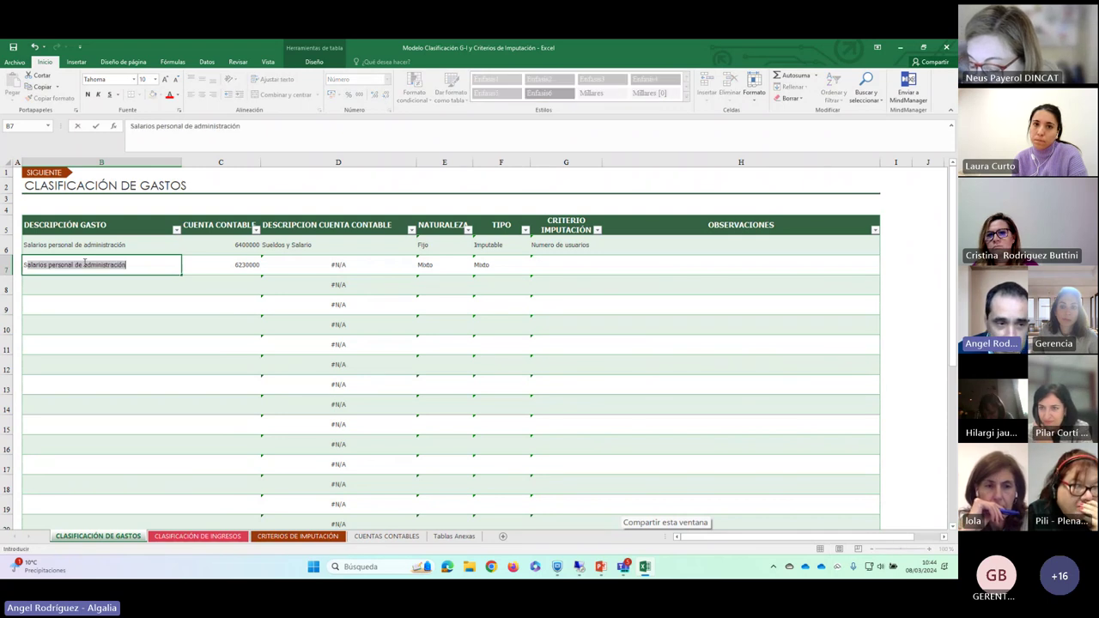
pyautogui.write('alarios perona')
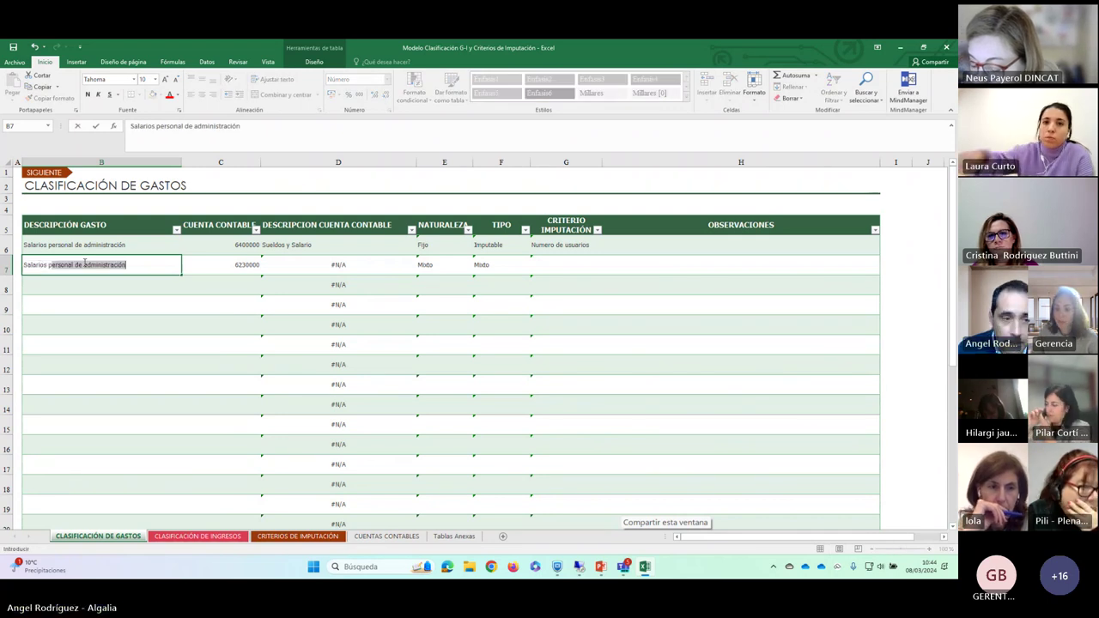
pyautogui.press('BackSpace')
pyautogui.press('BackSpace')
pyautogui.press('BackSpace')
pyautogui.write('sonal ')
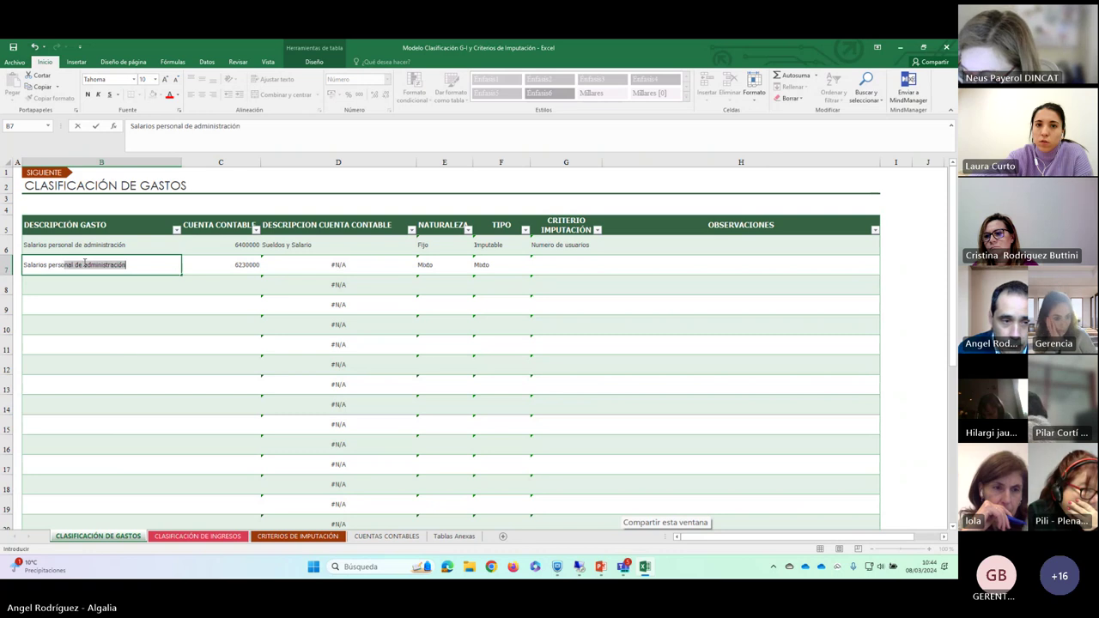
pyautogui.write('de adm')
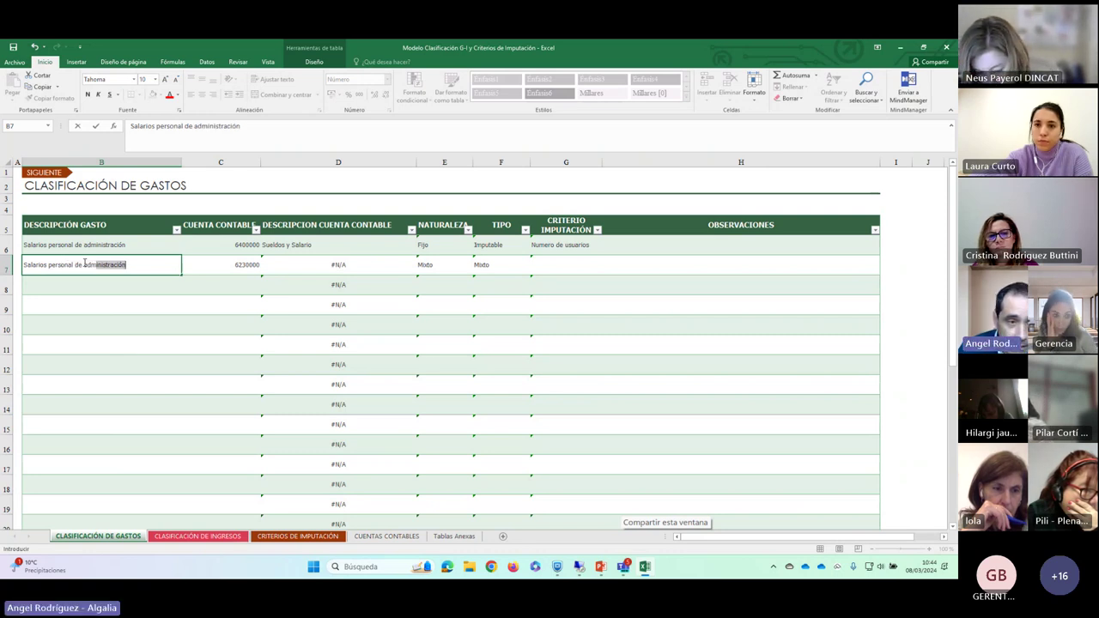
pyautogui.press('BackSpace')
pyautogui.press('BackSpace')
pyautogui.press('BackSpace')
pyautogui.press('BackSpace')
pyautogui.write('actic')
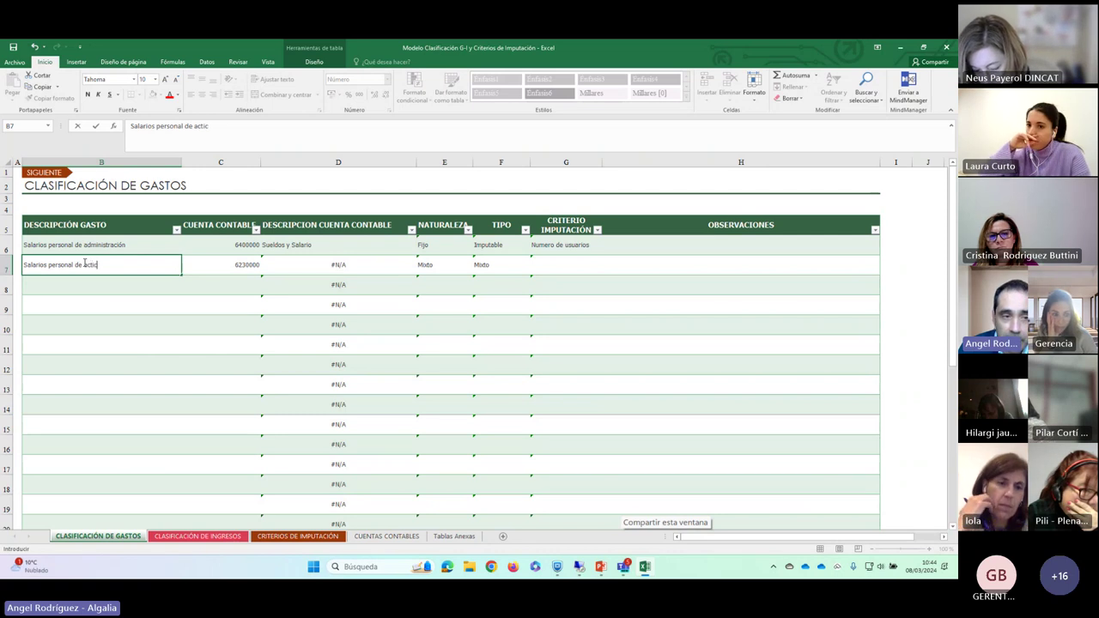
pyautogui.press('BackSpace')
pyautogui.press('BackSpace')
pyautogui.press('BackSpace')
pyautogui.press('BackSpace')
pyautogui.press('BackSpace')
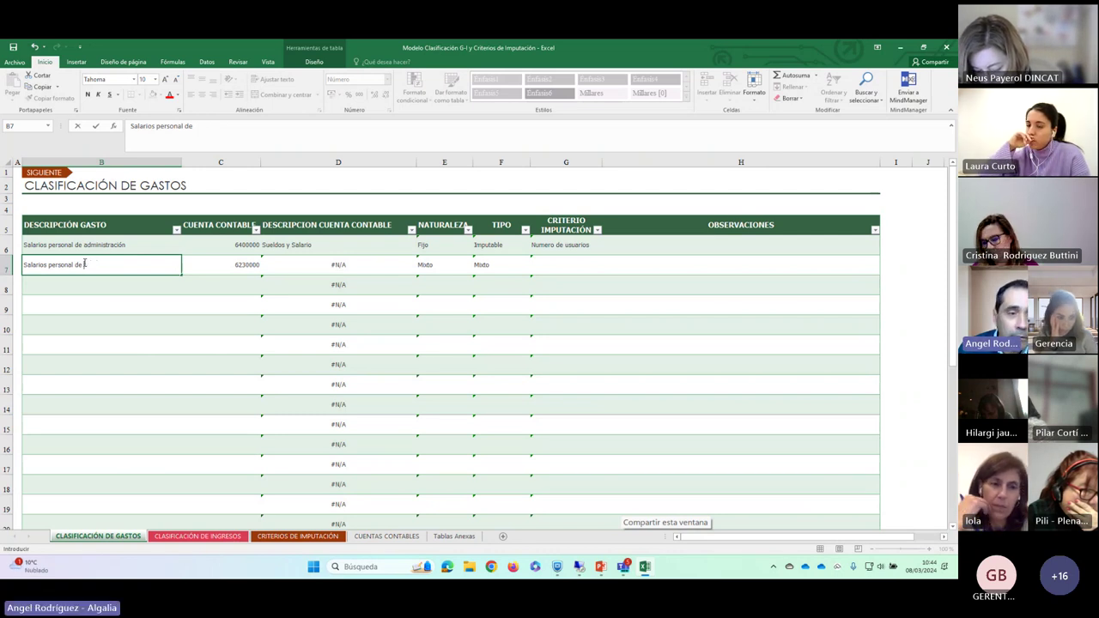
pyautogui.write('ce')
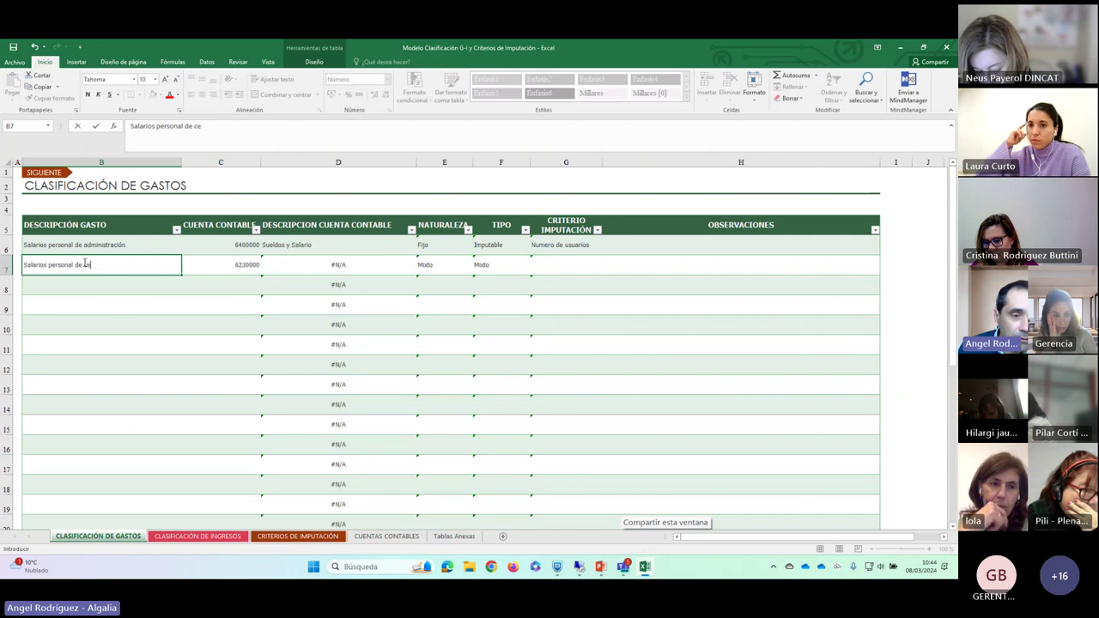
pyautogui.write('ntro 1')
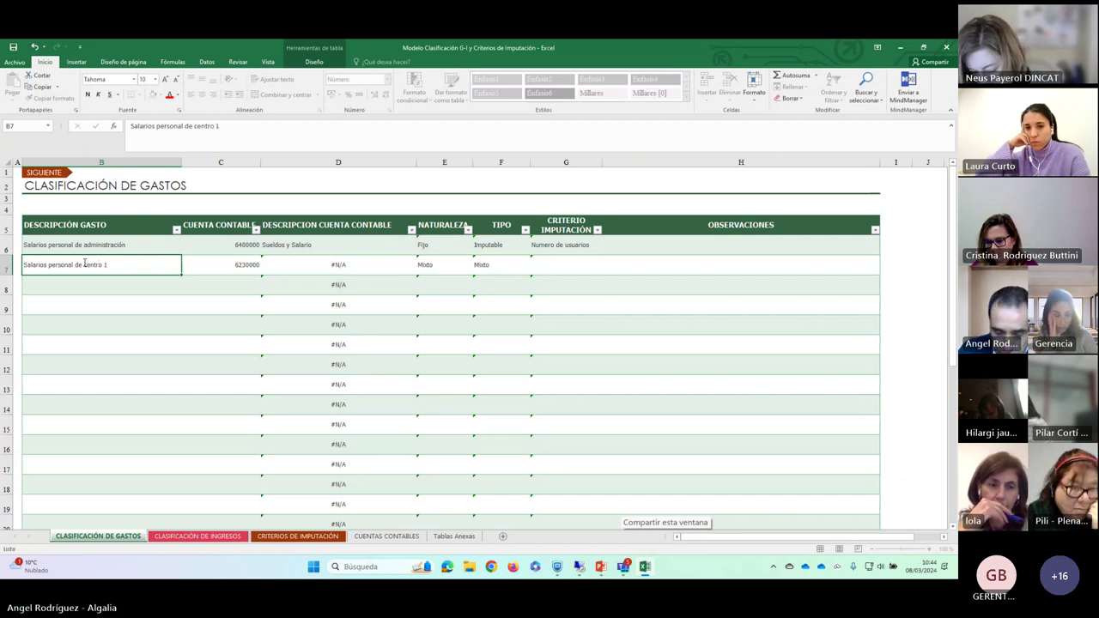
pyautogui.press('Return')
pyautogui.press('Up')
pyautogui.press('Up')
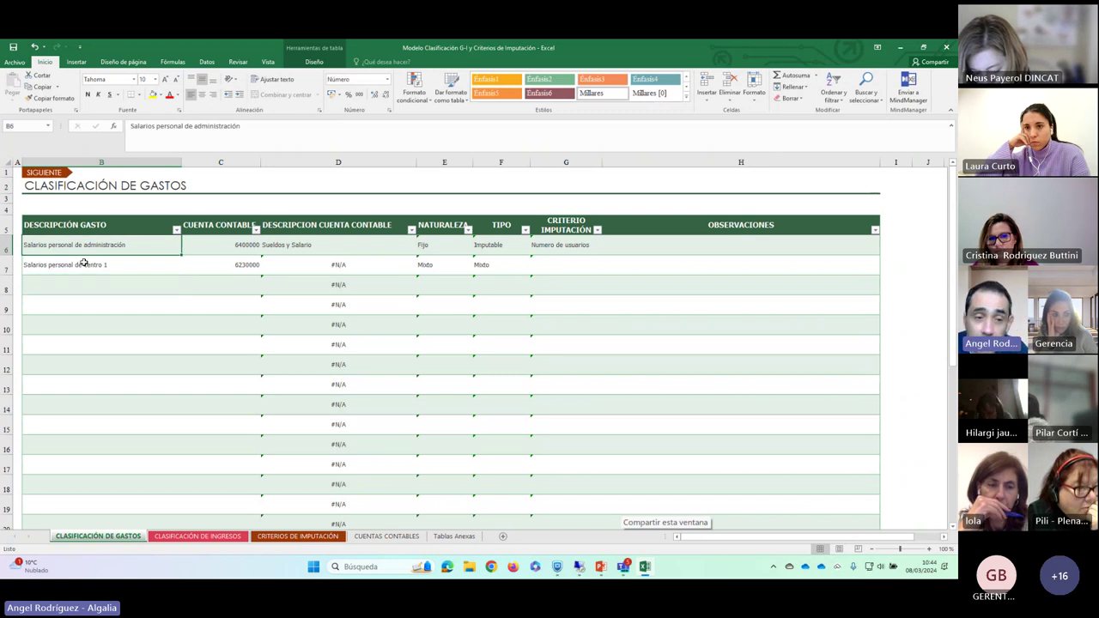
pyautogui.press('Down')
pyautogui.press('Up')
pyautogui.press('Down')
pyautogui.press('Down')
pyautogui.press('Up')
pyautogui.press('Up')
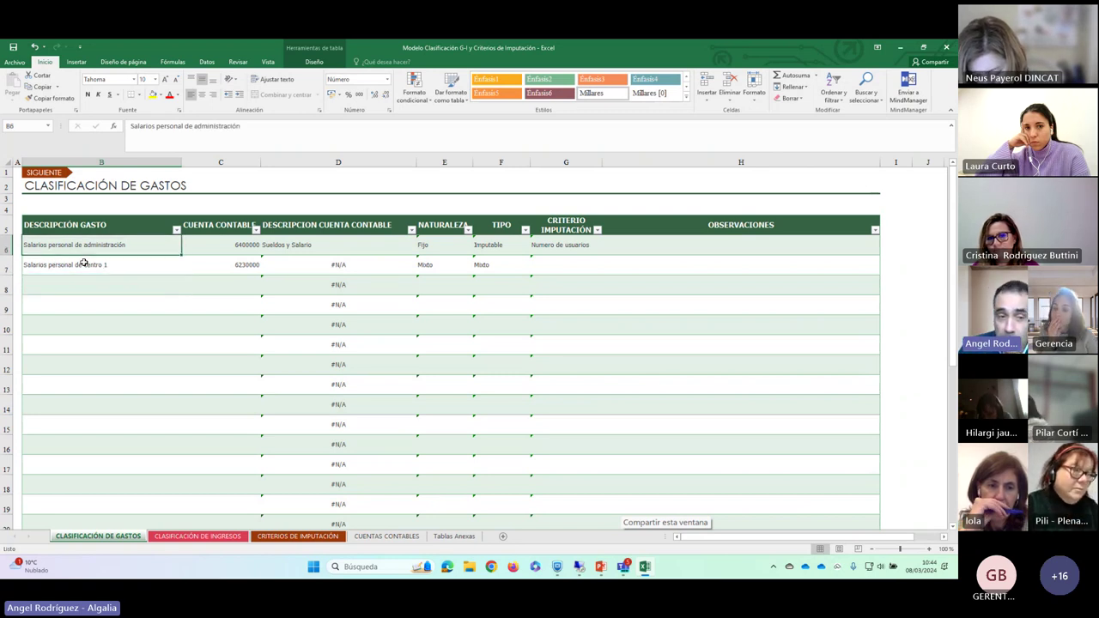
# Select the Cuenta Contable cell of the Salarios personal de centro 1 expense
pyautogui.press('Right')
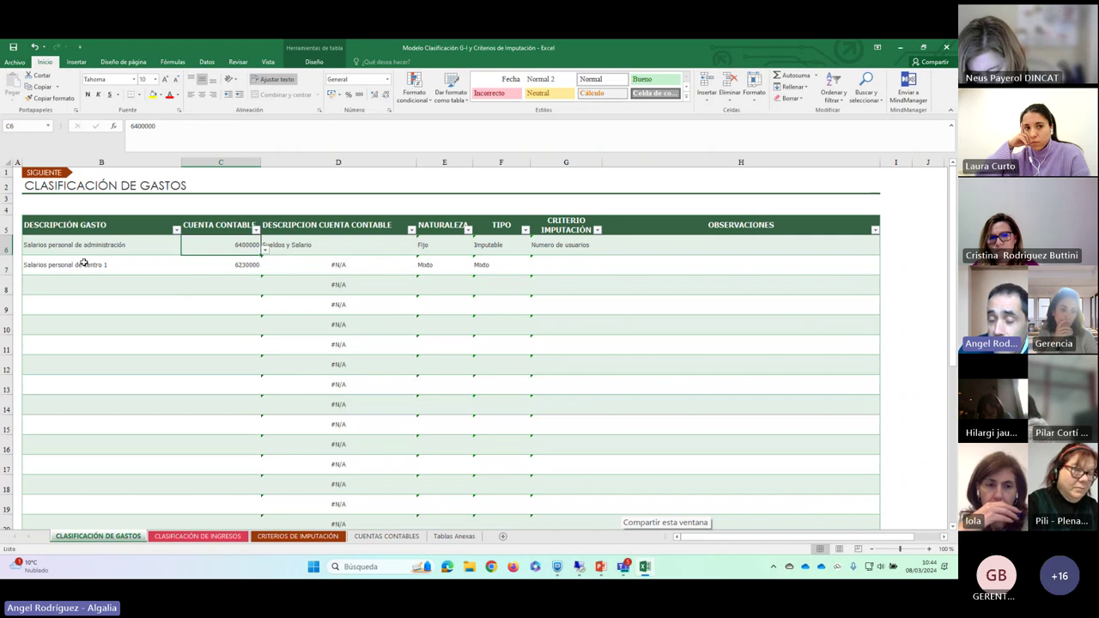
pyautogui.click(233, 268)
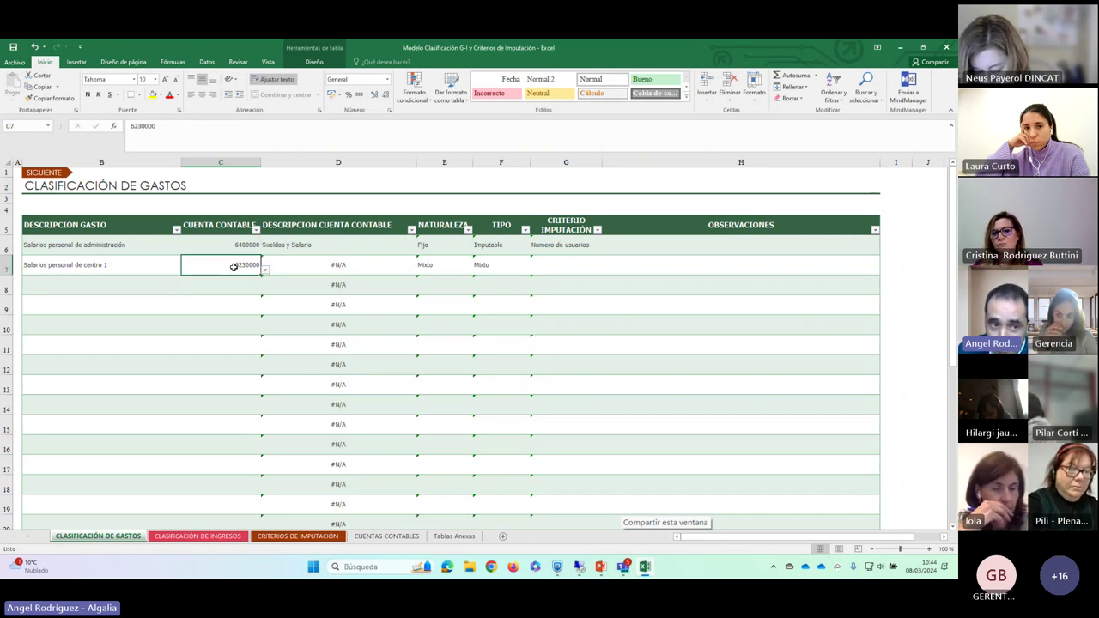